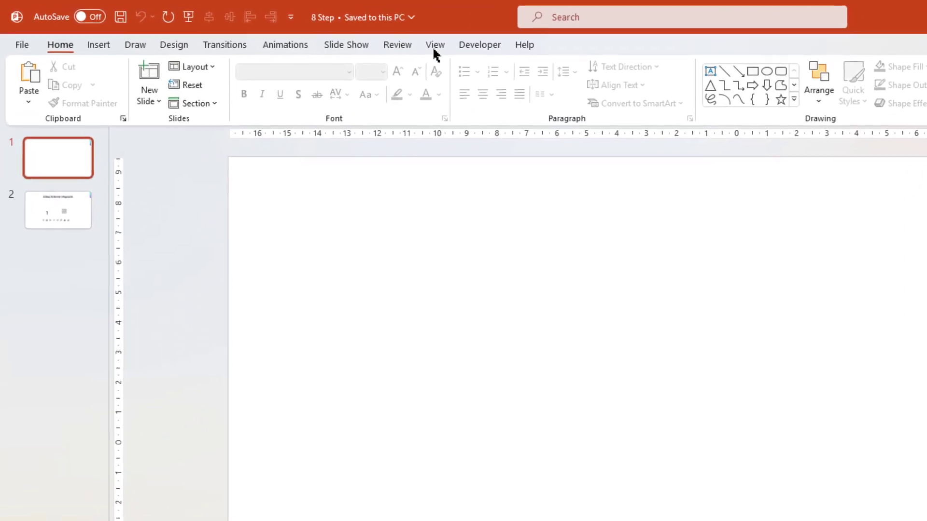
# Switch on the View guides so centre lines cross the blank first slide
pyautogui.click(435, 47)
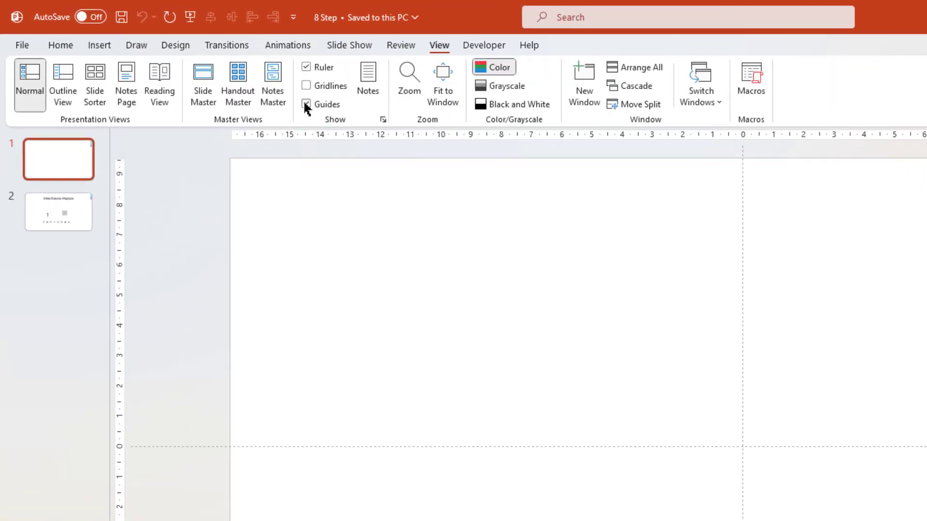
pyautogui.click(100, 46)
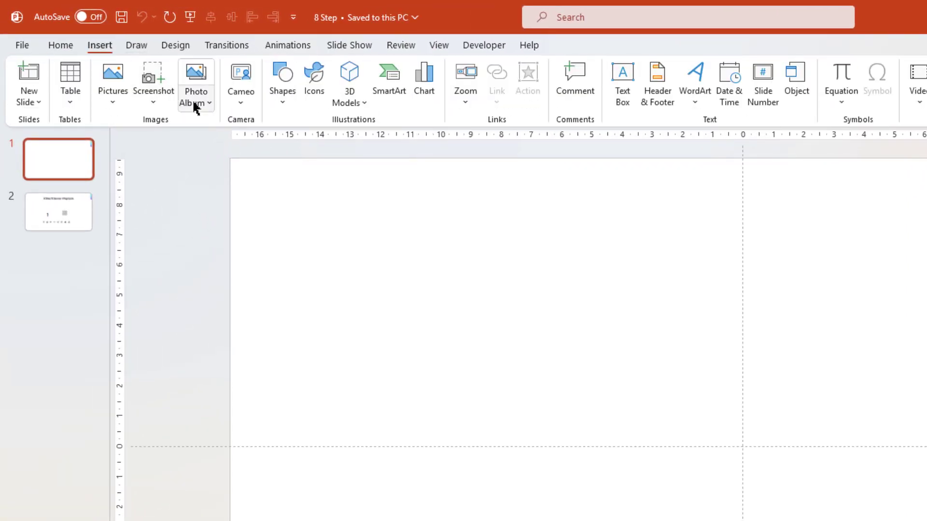
# Draw a small square rectangle where the centre guides cross
pyautogui.click(279, 103)
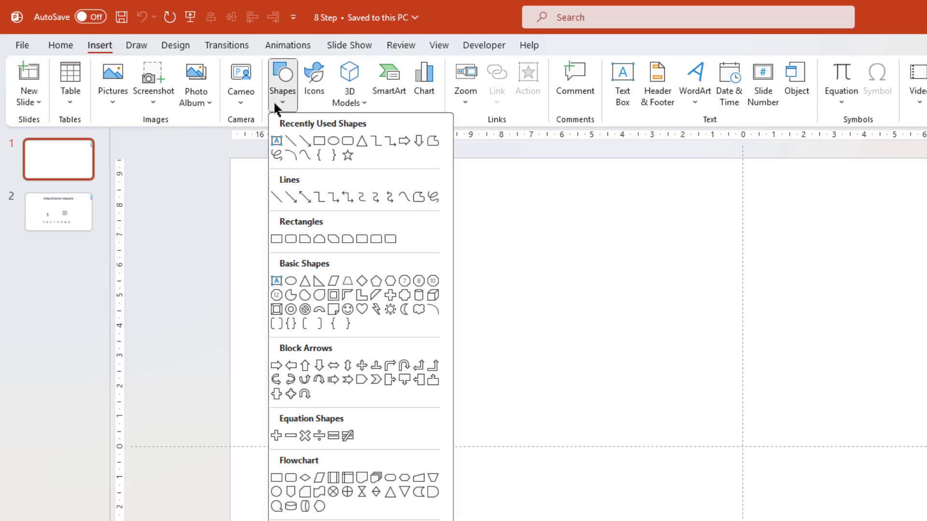
pyautogui.click(319, 142)
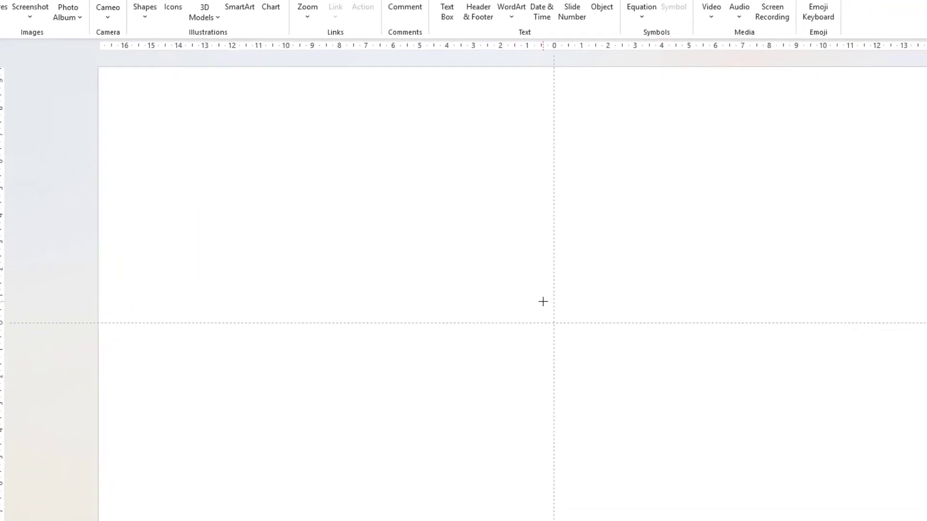
pyautogui.moveTo(473, 242); pyautogui.dragTo(534, 285)
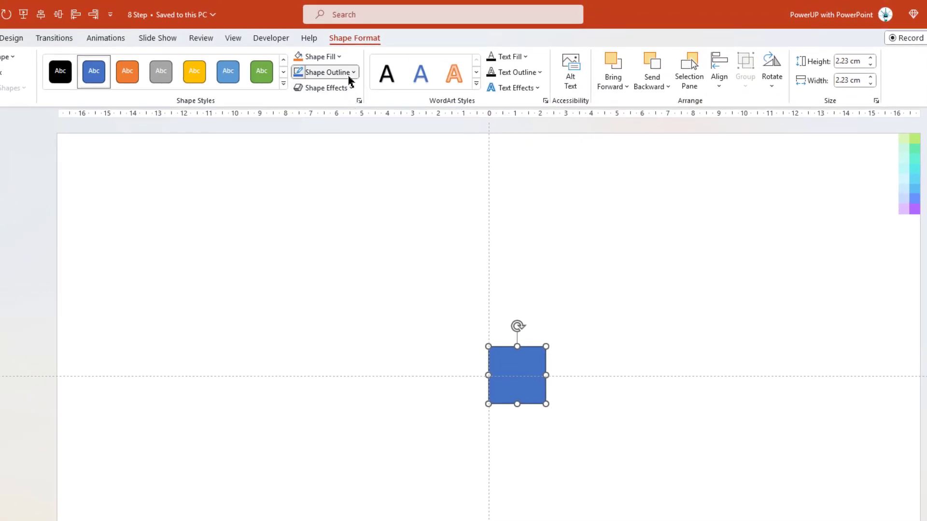
# Give the square no outline and a near-black fill
pyautogui.click(346, 73)
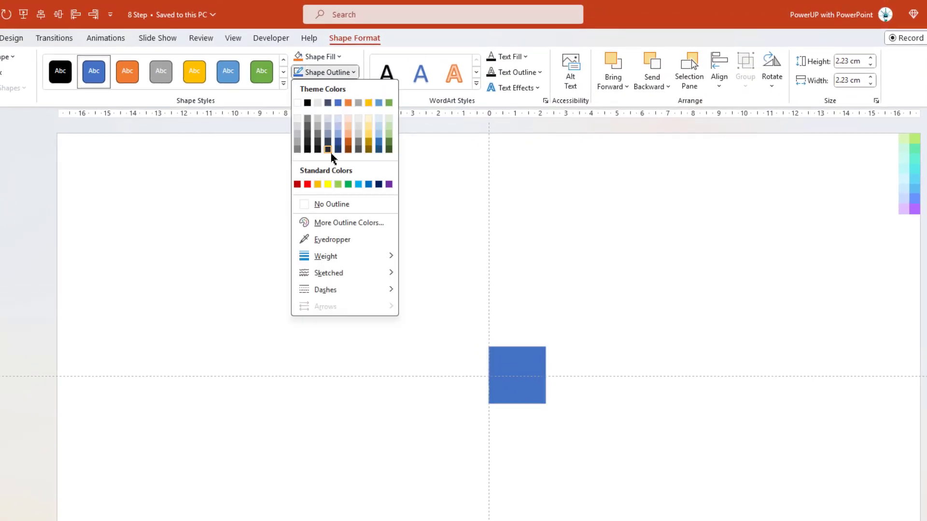
pyautogui.click(331, 205)
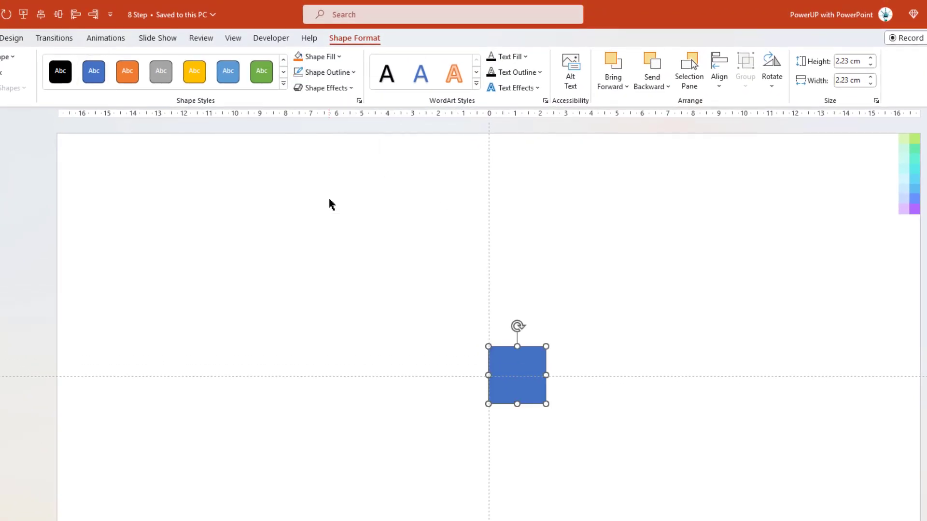
pyautogui.click(338, 57)
pyautogui.click(307, 127)
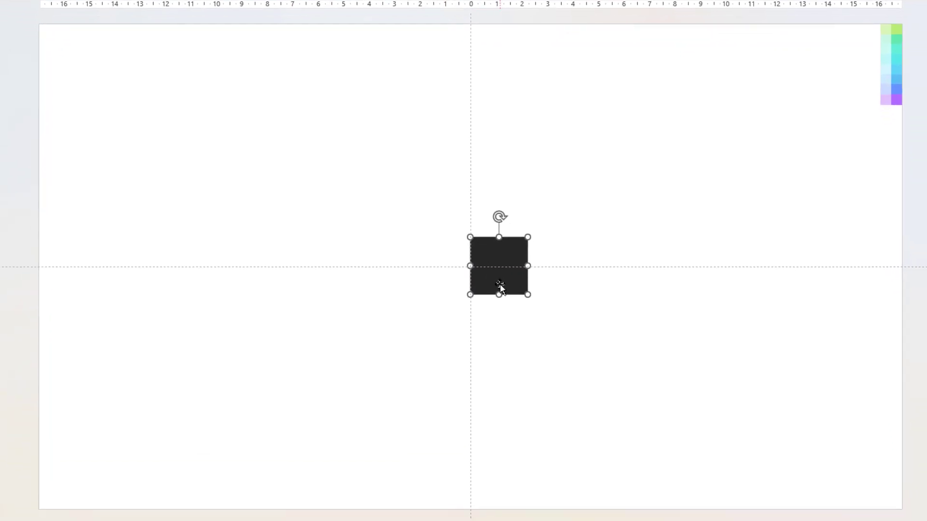
# Apply an isometric Parallel 3-D rotation preset to the black square
pyautogui.rightClick(501, 288)
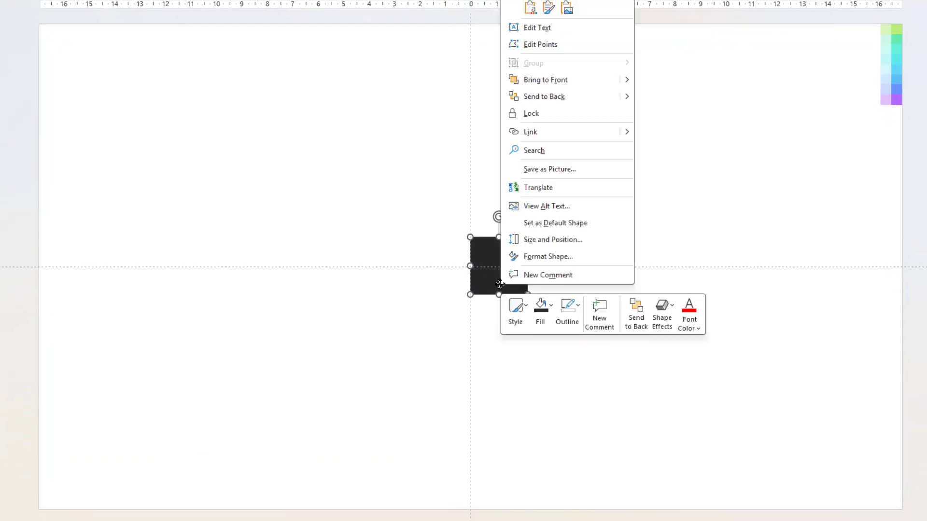
pyautogui.click(529, 265)
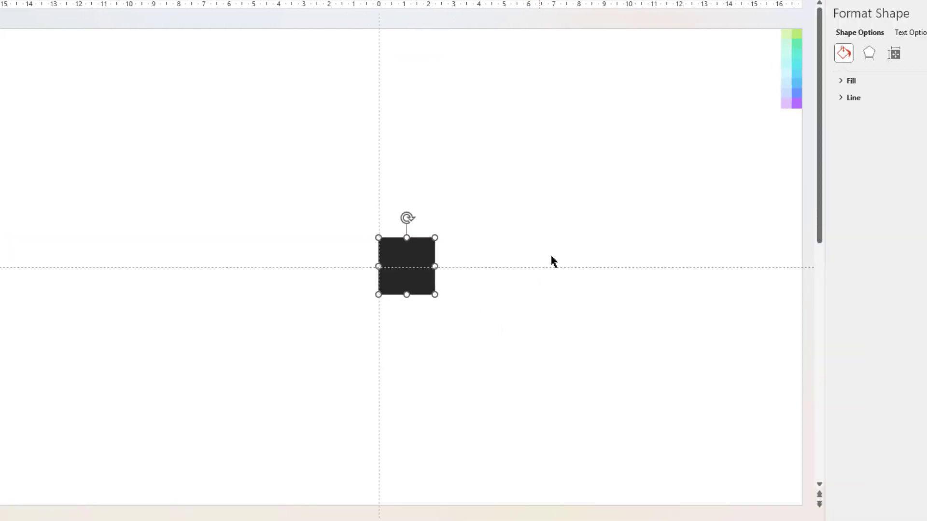
pyautogui.click(802, 57)
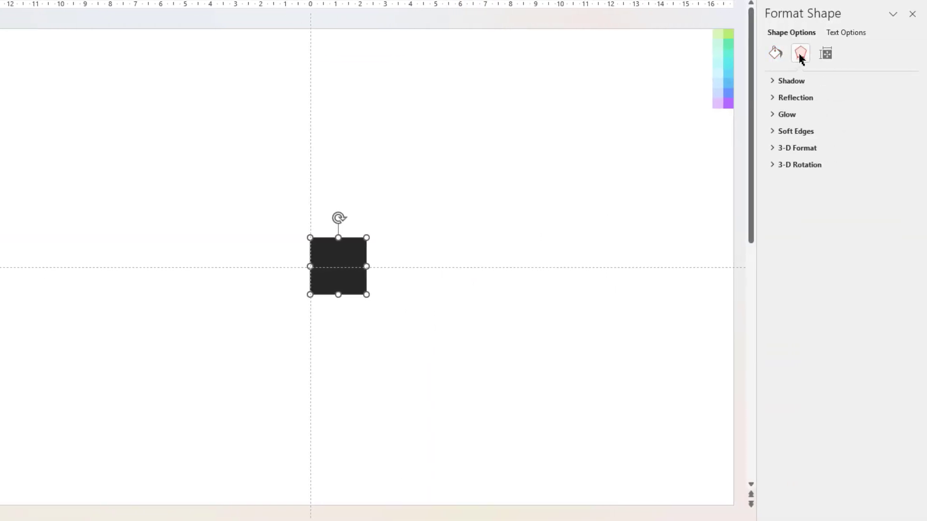
pyautogui.click(772, 164)
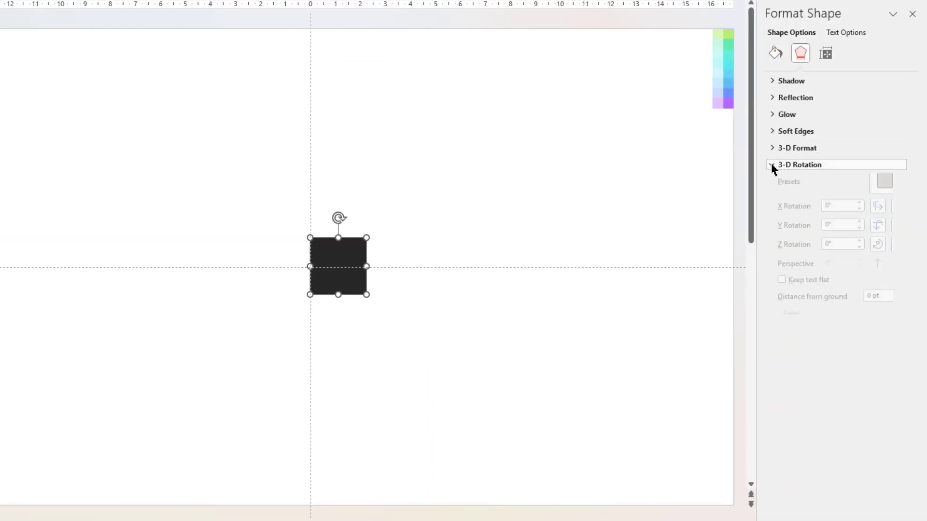
pyautogui.click(899, 190)
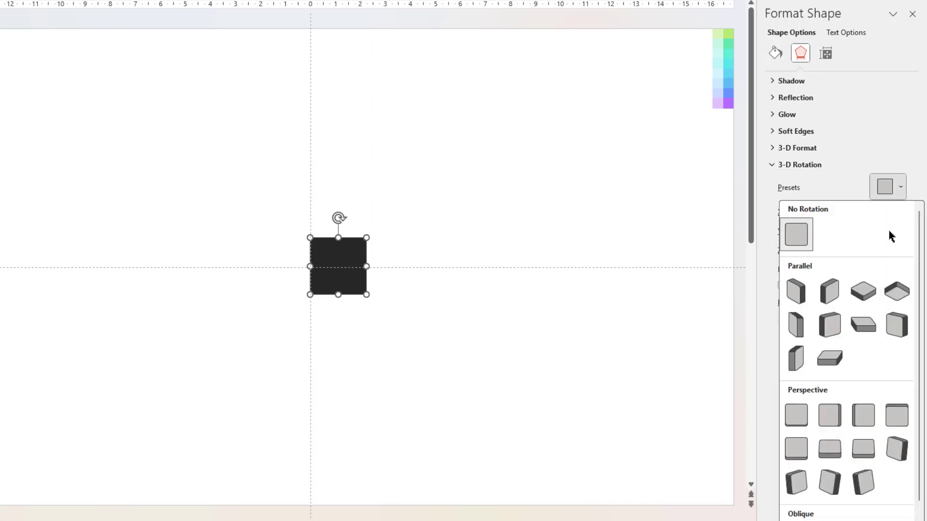
pyautogui.click(865, 291)
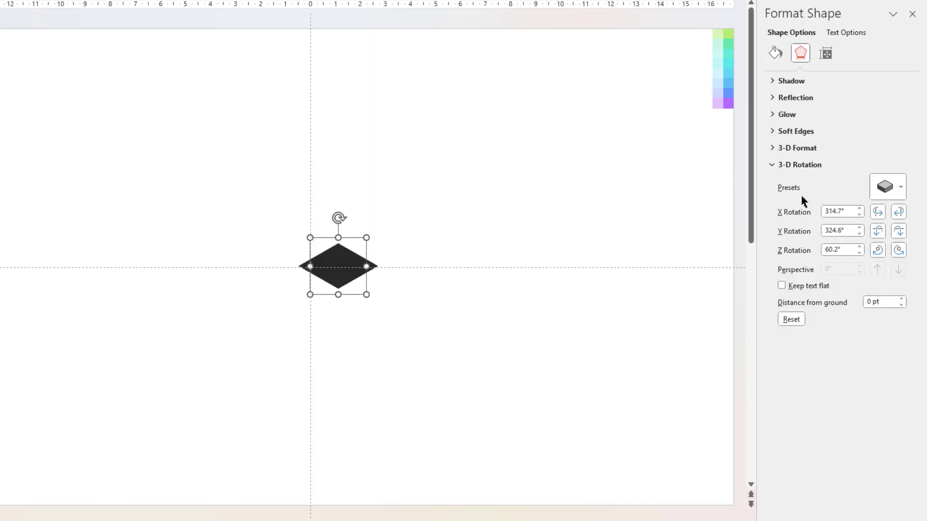
# Extrude the cube to 60 pt depth and move it below-right of the guides
pyautogui.click(776, 149)
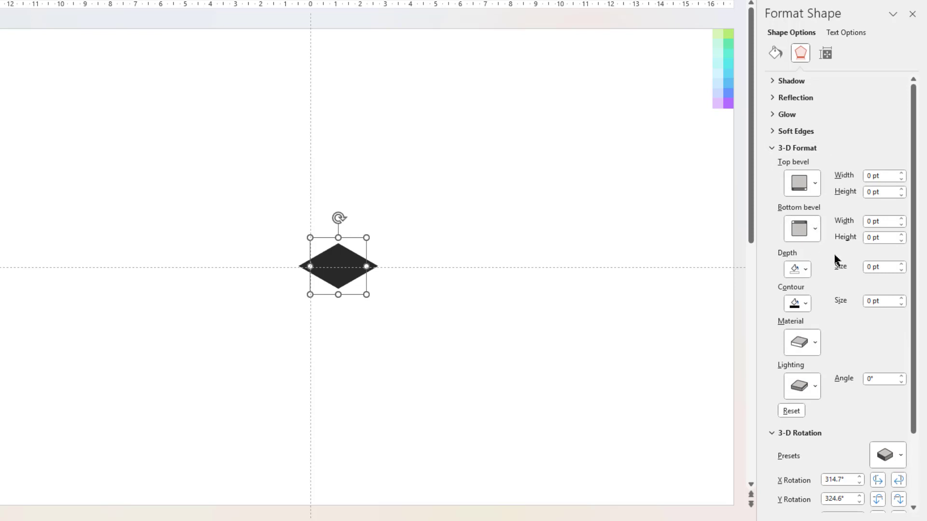
pyautogui.click(868, 269)
pyautogui.write('60')
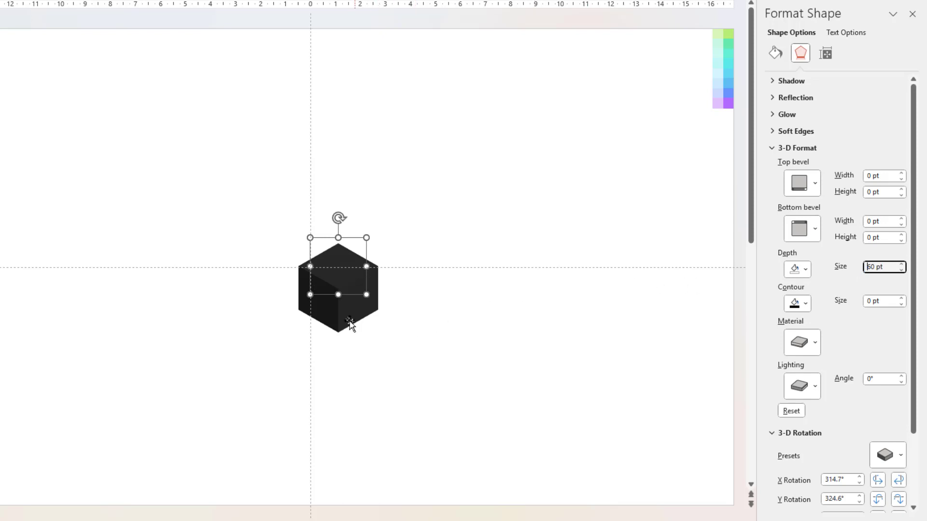
pyautogui.moveTo(351, 324); pyautogui.dragTo(413, 366)
# Duplicate the cube and place the copy to its right
pyautogui.click(519, 344)
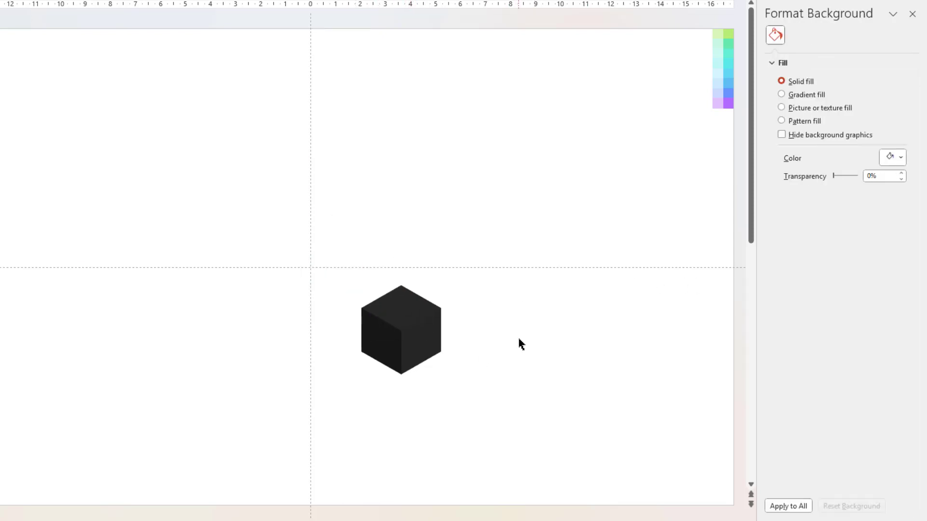
pyautogui.click(410, 339)
pyautogui.hotkey('ctrl', 'd')
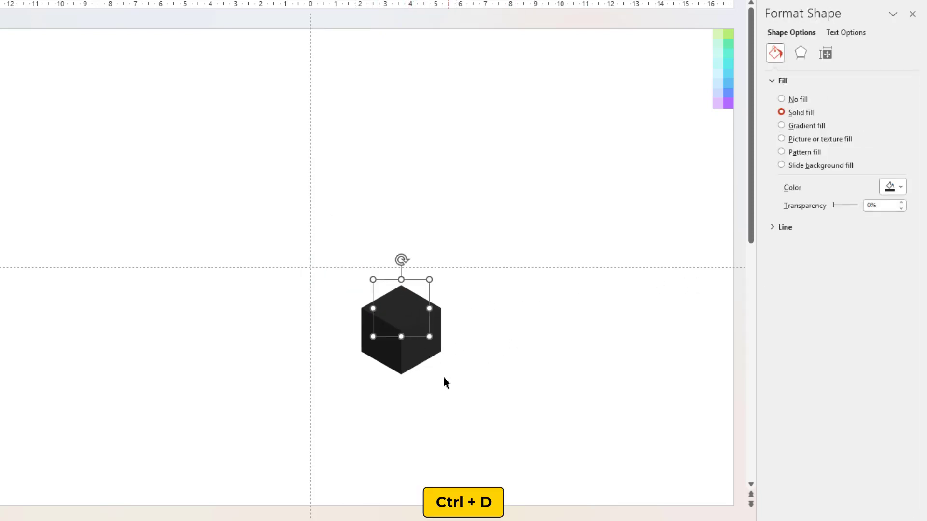
pyautogui.moveTo(416, 361); pyautogui.dragTo(553, 351)
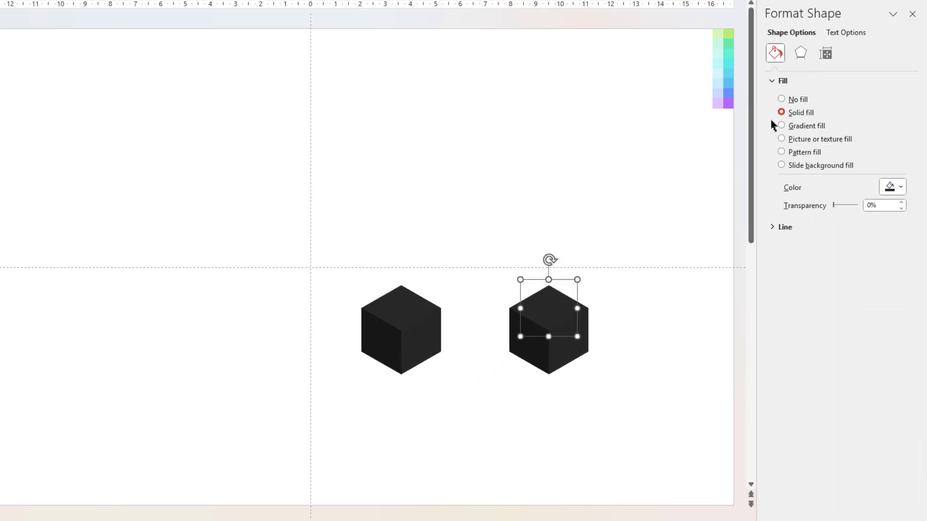
# Give the copy no fill, a gradient outline and 0 pt depth
pyautogui.click(781, 100)
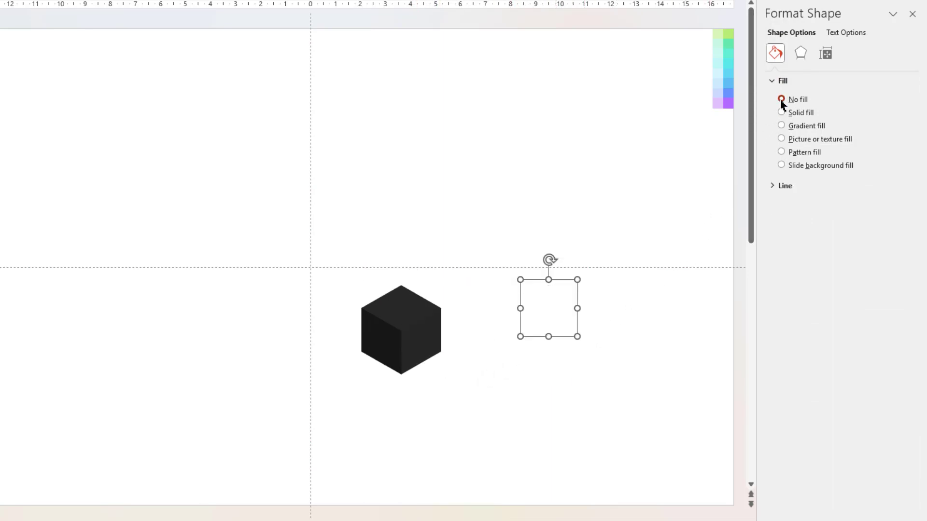
pyautogui.click(775, 187)
pyautogui.click(781, 231)
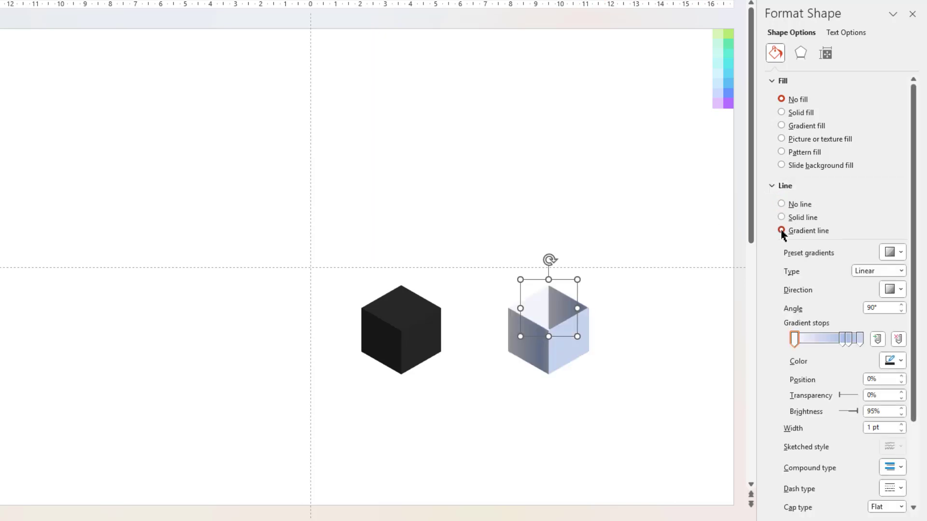
pyautogui.click(801, 53)
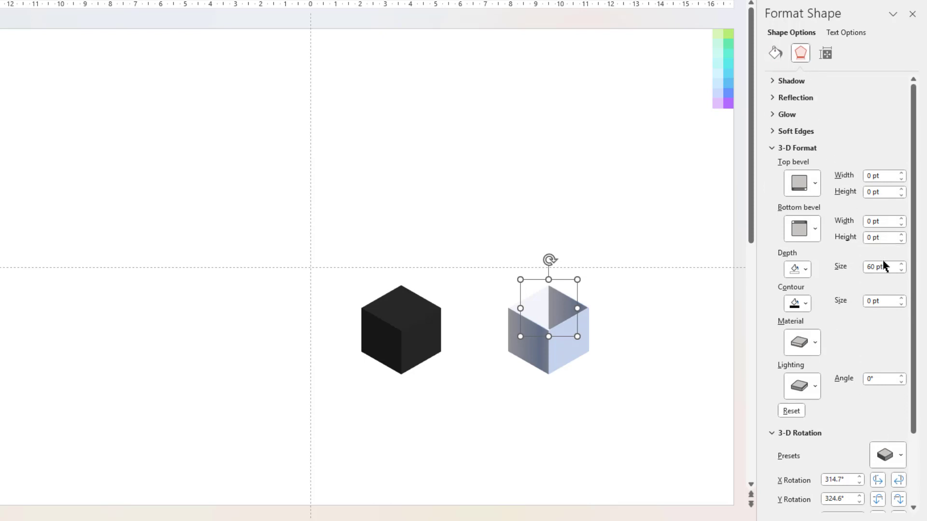
pyautogui.write('0')
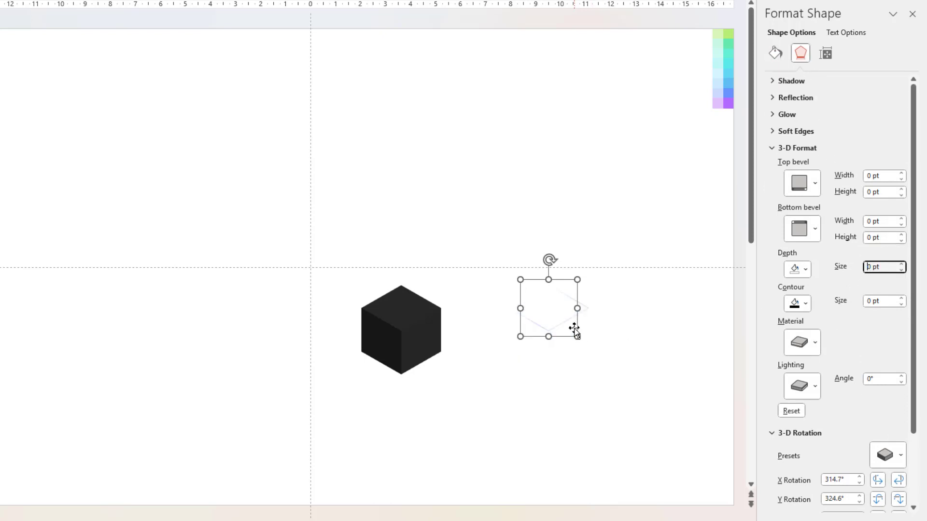
# Remove extra outline gradient stops, raise the angle, and place stops at 30% and 100%
pyautogui.click(574, 330)
pyautogui.click(775, 59)
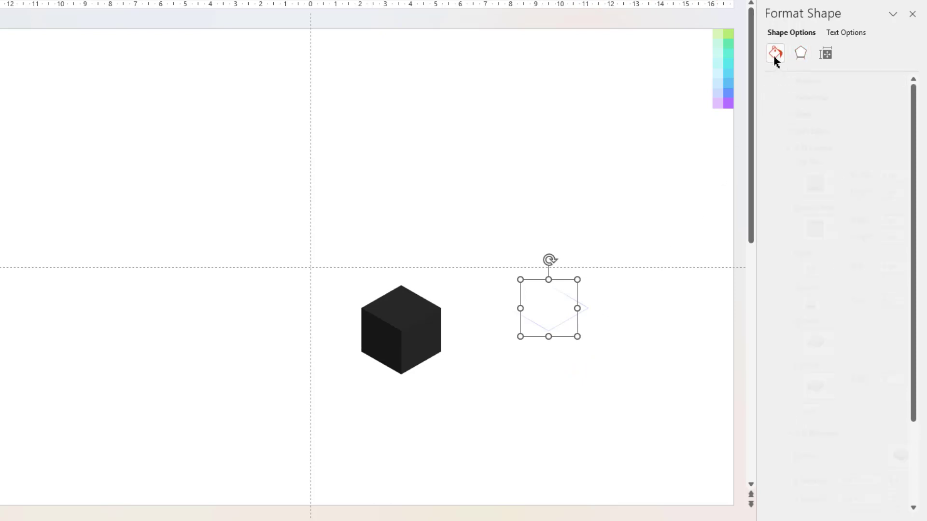
pyautogui.click(859, 339)
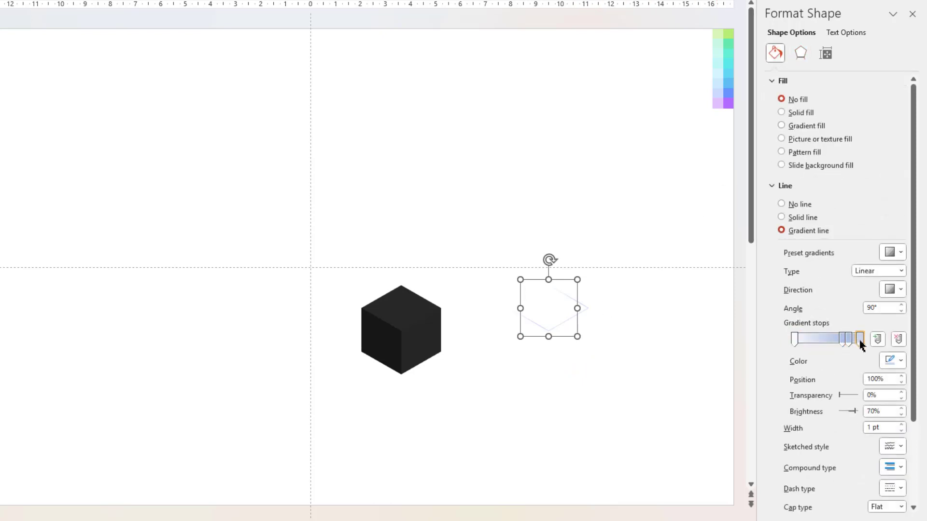
pyautogui.click(897, 339)
pyautogui.click(897, 339)
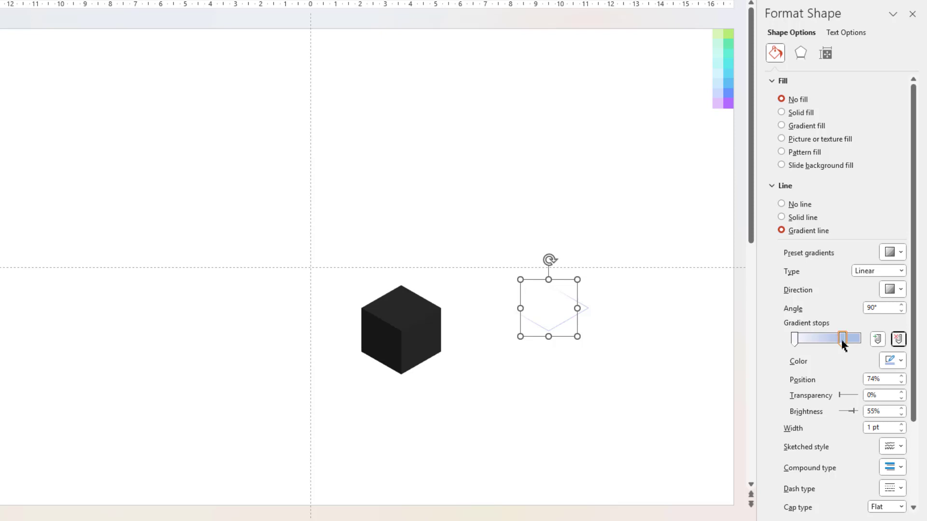
pyautogui.click(901, 305)
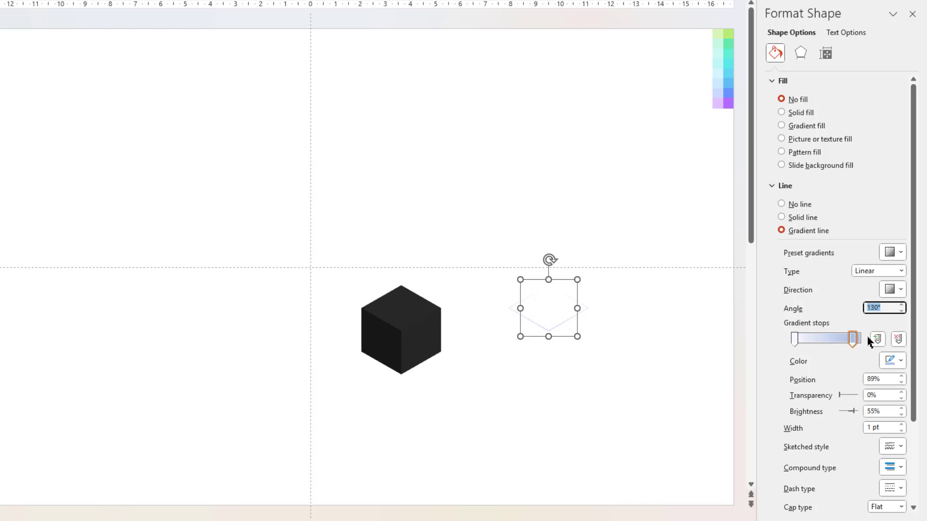
pyautogui.moveTo(854, 341); pyautogui.dragTo(864, 342)
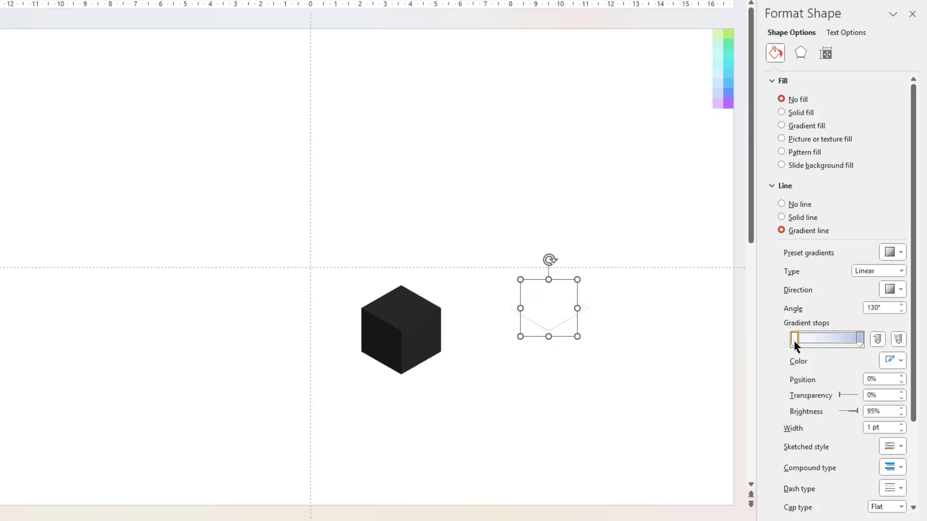
pyautogui.moveTo(795, 344); pyautogui.dragTo(821, 344)
# Colour the end gradient stop with sampled green and make the middle stop 100% transparent
pyautogui.click(859, 339)
pyautogui.click(894, 362)
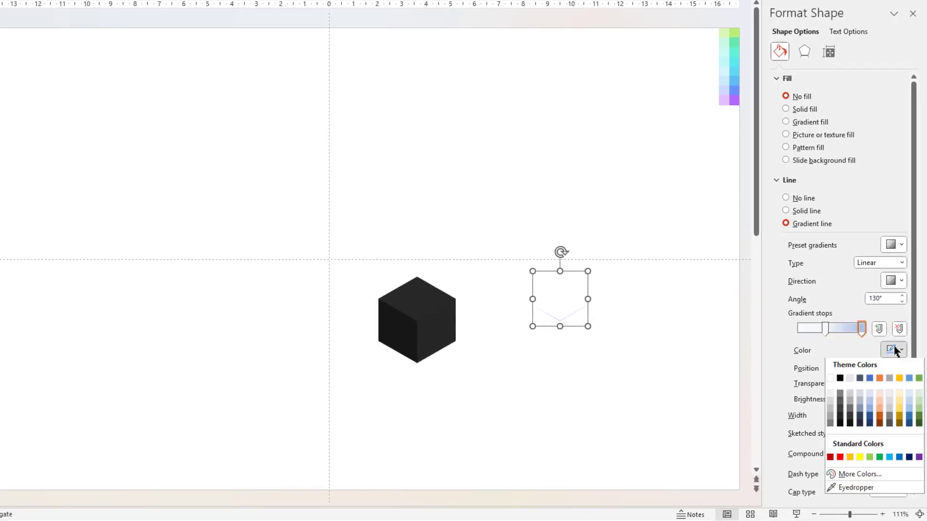
pyautogui.click(844, 491)
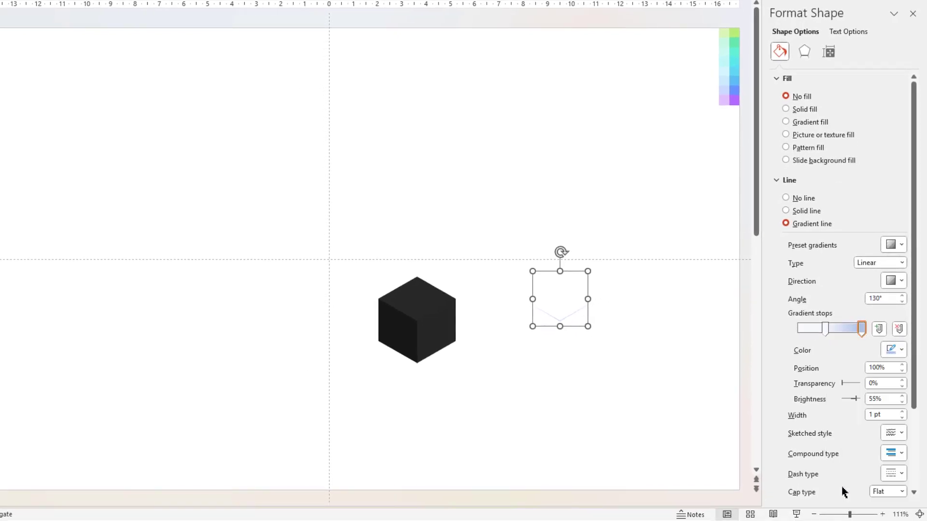
pyautogui.click(735, 35)
pyautogui.click(827, 332)
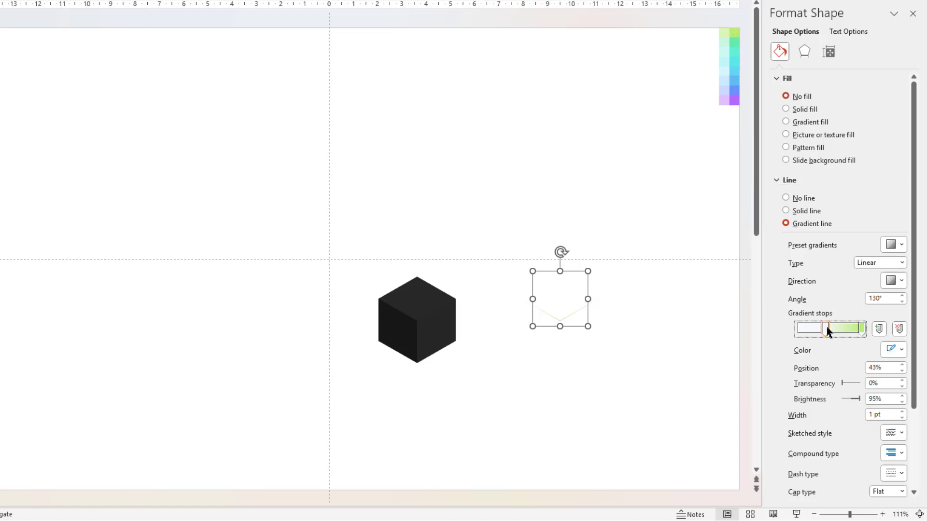
pyautogui.moveTo(843, 383); pyautogui.dragTo(864, 386)
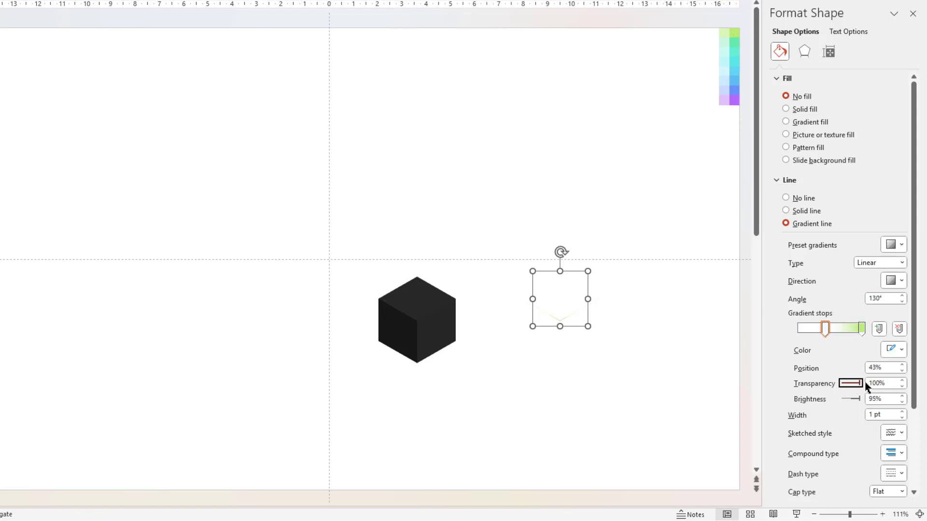
# Set the line width to 1.5 pt and lay the V line on the cube's top edges
pyautogui.click(902, 412)
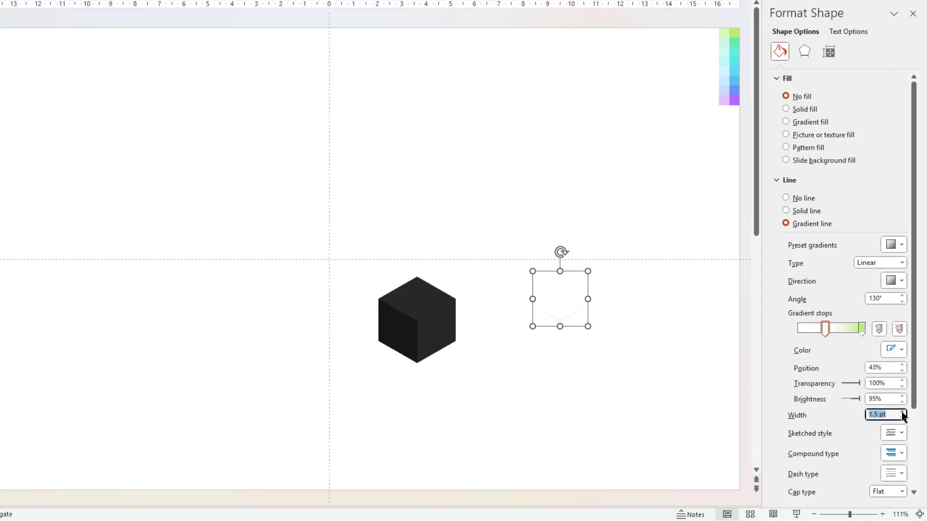
pyautogui.moveTo(561, 320); pyautogui.dragTo(443, 321)
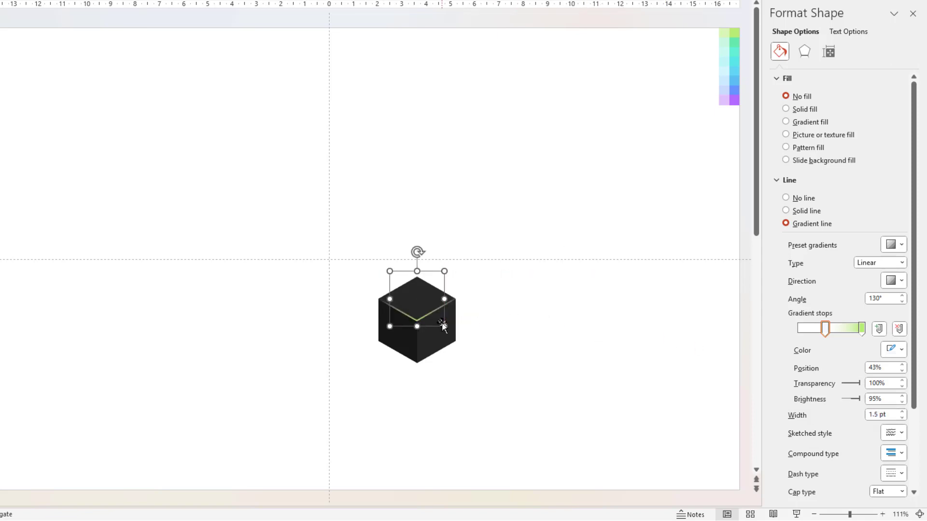
pyautogui.click(587, 380)
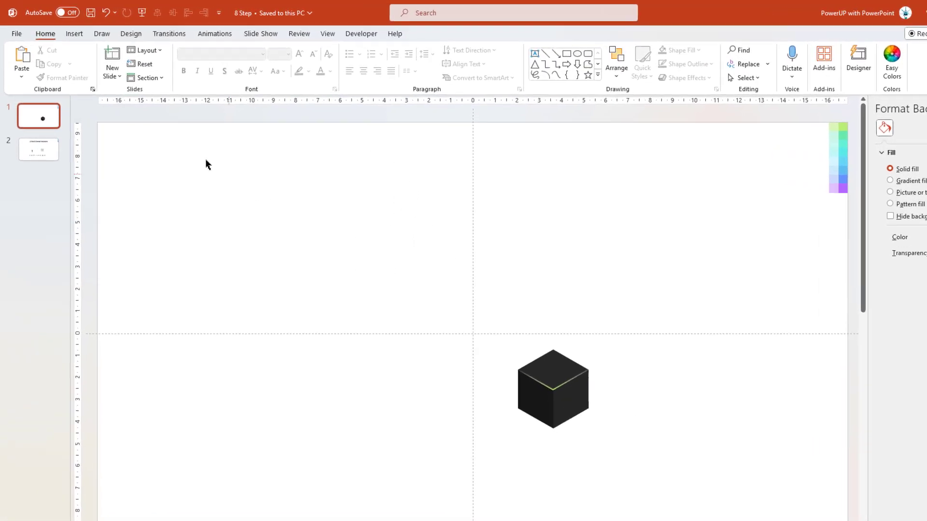
# Draw a cube-width rounded rectangle over the cube with no outline
pyautogui.click(68, 30)
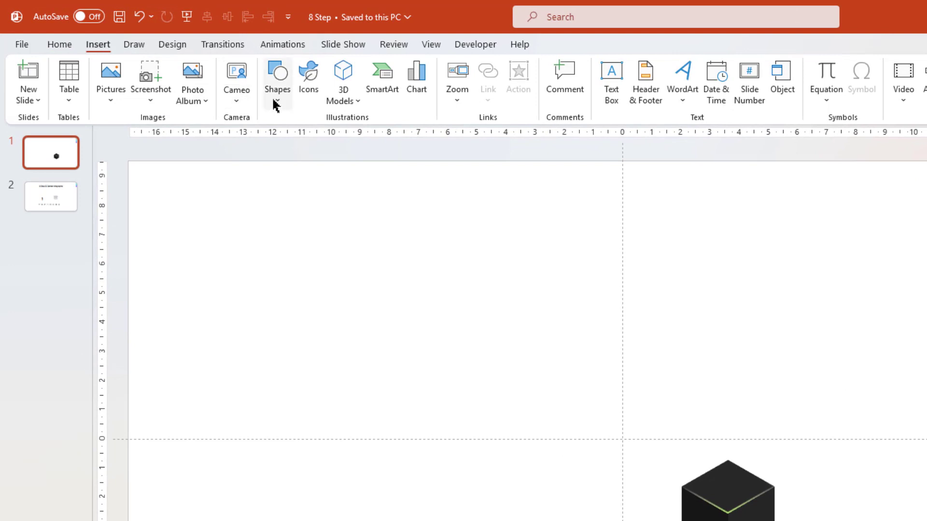
pyautogui.click(277, 94)
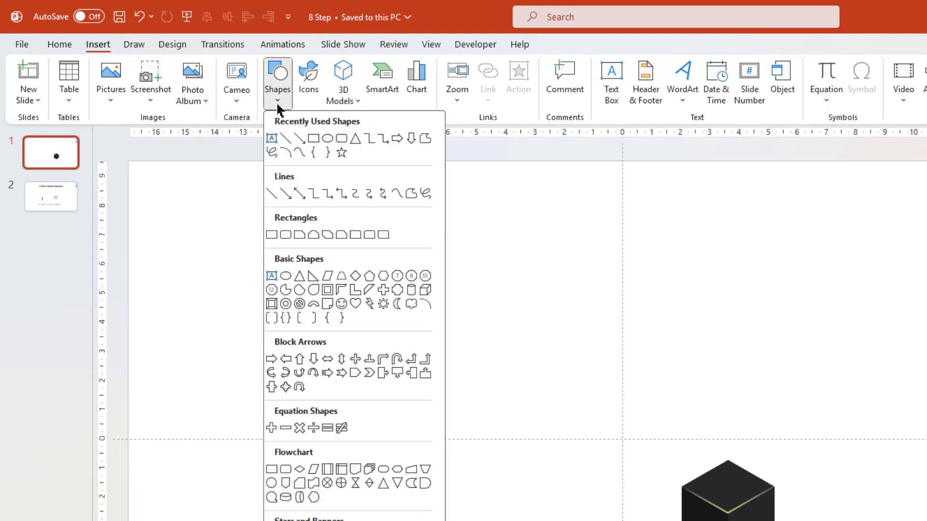
pyautogui.click(370, 235)
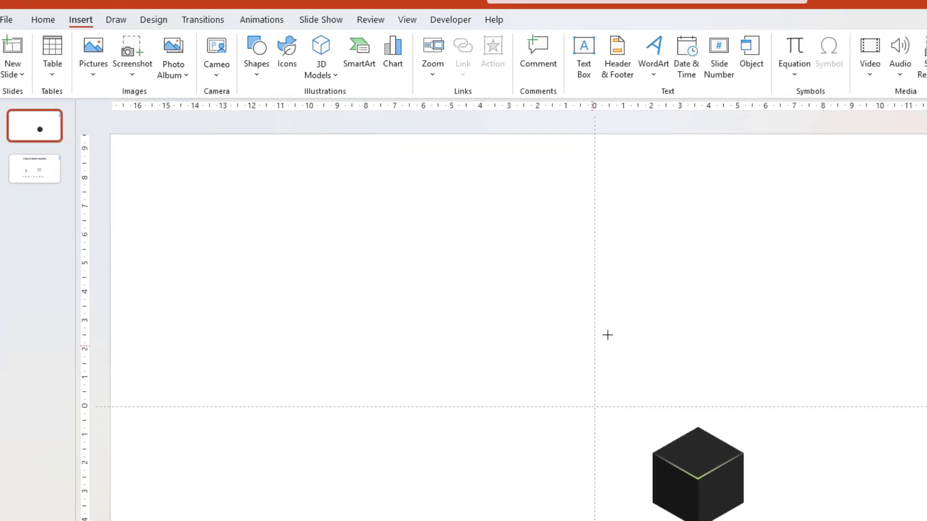
pyautogui.moveTo(529, 171)
pyautogui.mouseDown()
pyautogui.moveTo(614, 338)
pyautogui.moveTo(603, 323)
pyautogui.mouseUp()
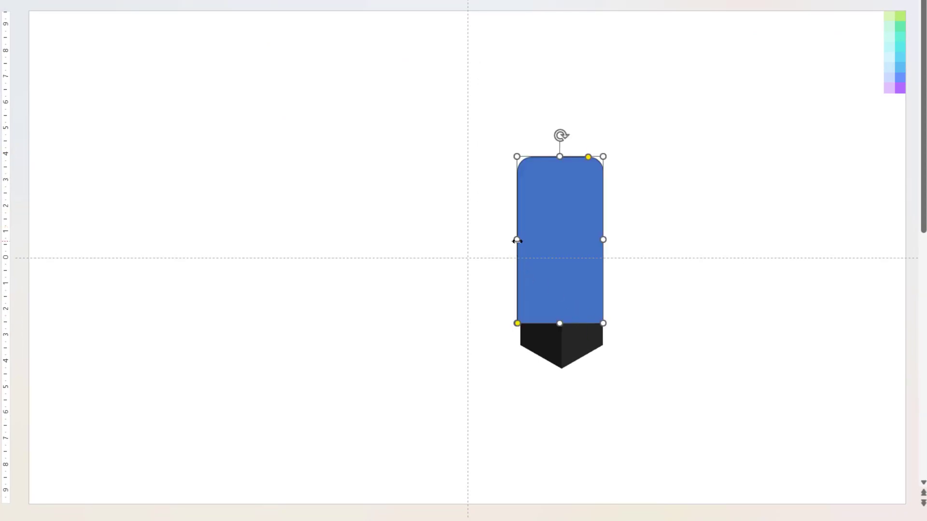
pyautogui.moveTo(517, 240); pyautogui.dragTo(523, 240)
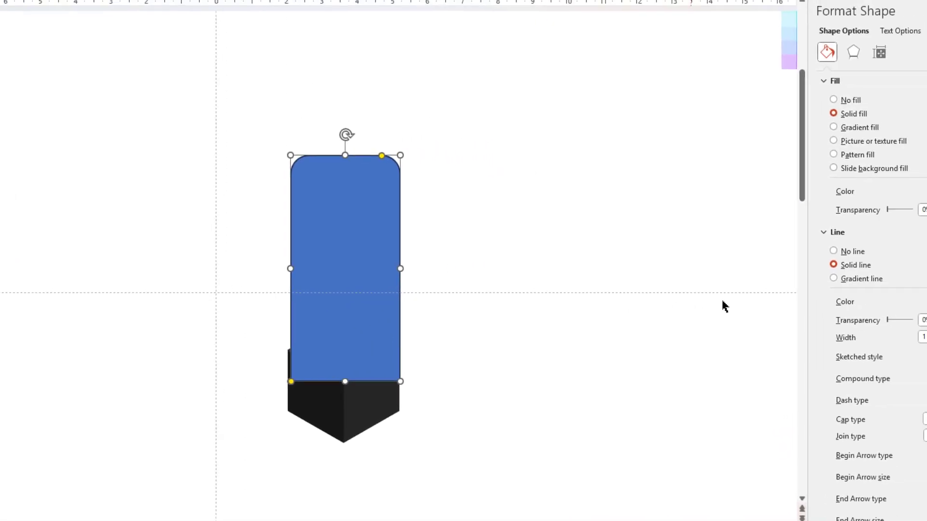
pyautogui.click(777, 259)
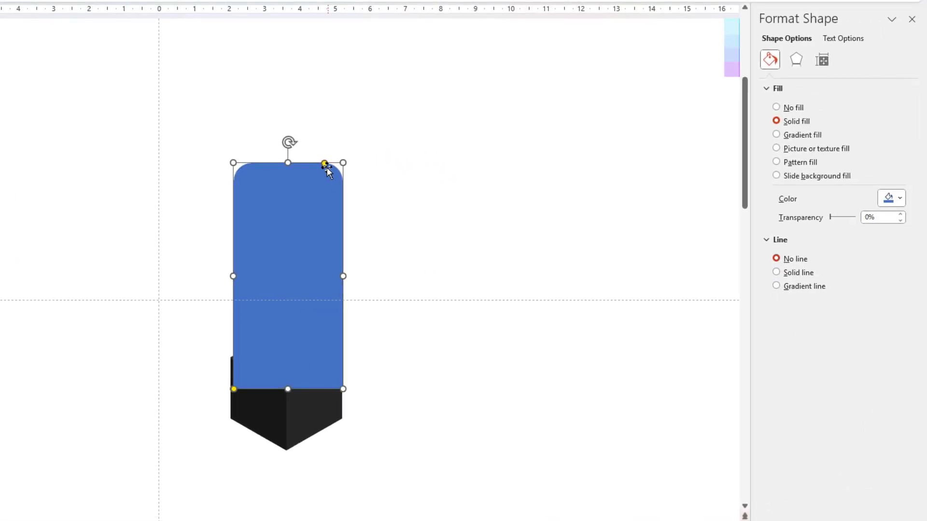
# Round the column's top into a full arch, centre it on the cube and send it behind
pyautogui.moveTo(325, 165); pyautogui.dragTo(273, 167)
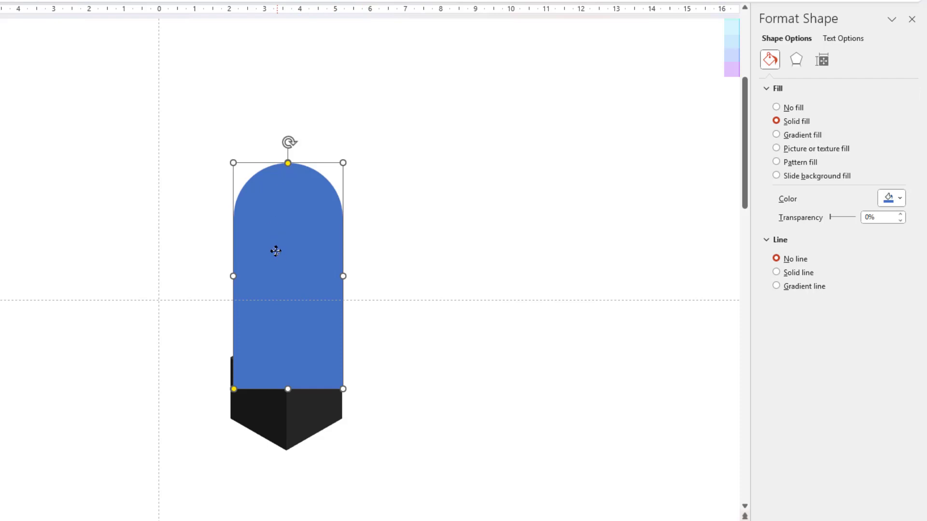
pyautogui.moveTo(244, 330); pyautogui.dragTo(243, 328)
pyautogui.moveTo(340, 269); pyautogui.dragTo(342, 269)
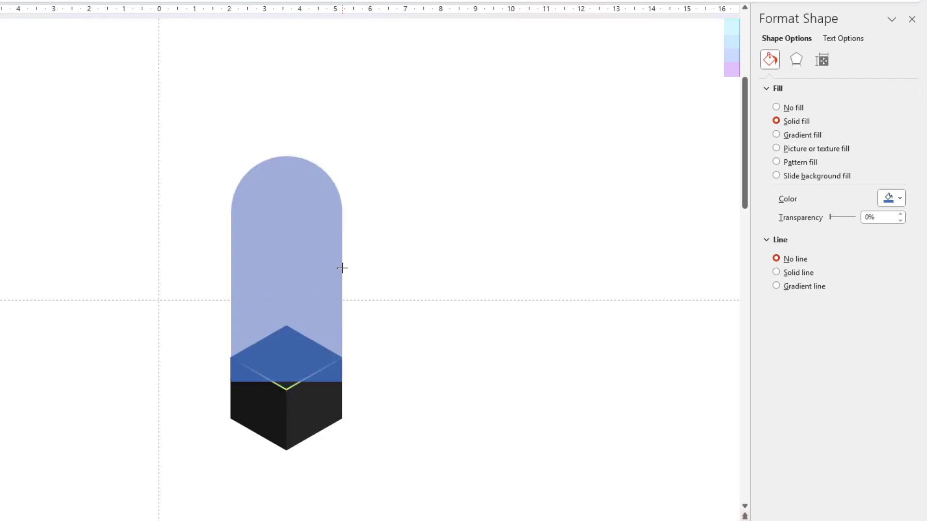
pyautogui.moveTo(296, 234); pyautogui.dragTo(299, 227)
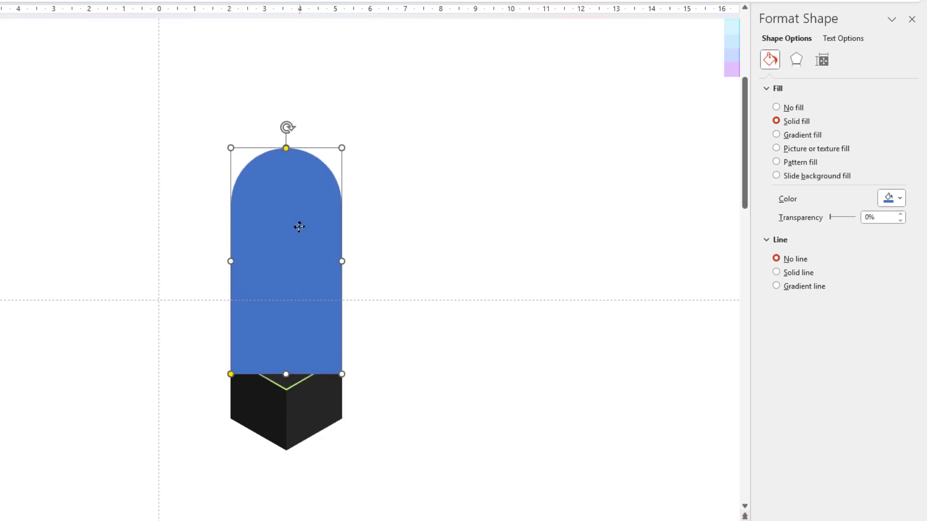
pyautogui.rightClick(297, 303)
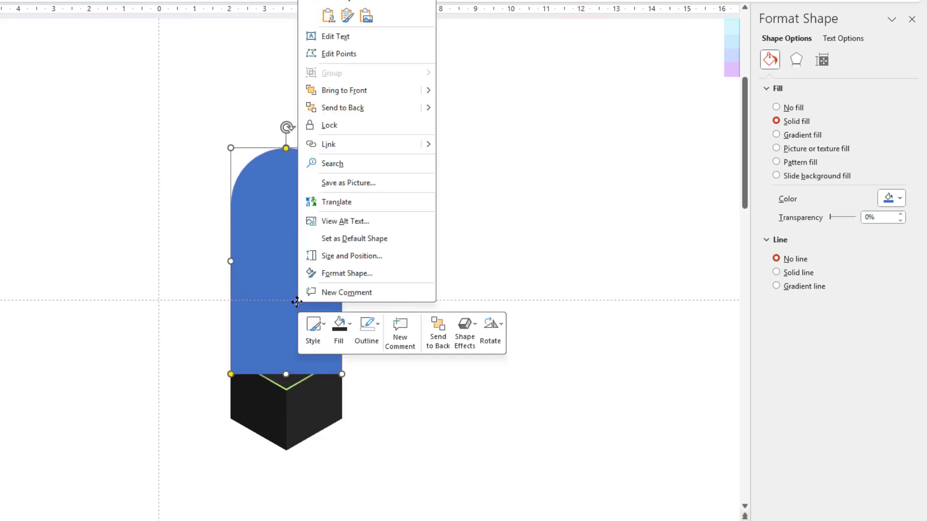
pyautogui.click(341, 112)
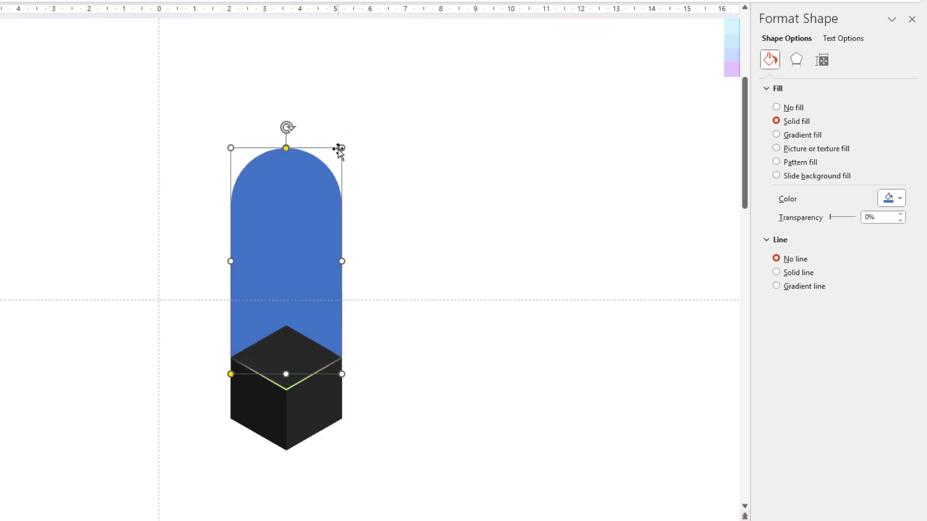
pyautogui.moveTo(314, 198); pyautogui.dragTo(311, 189)
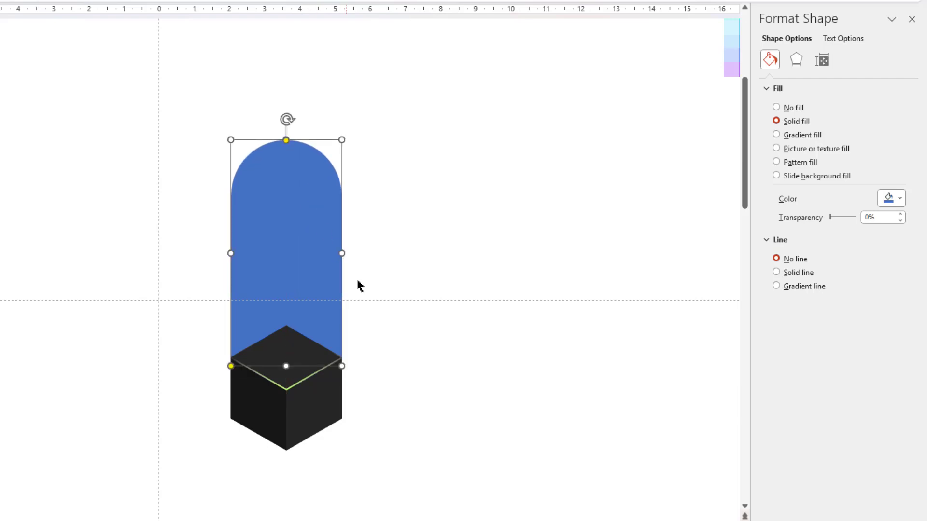
pyautogui.scroll(-1, 399, 352)
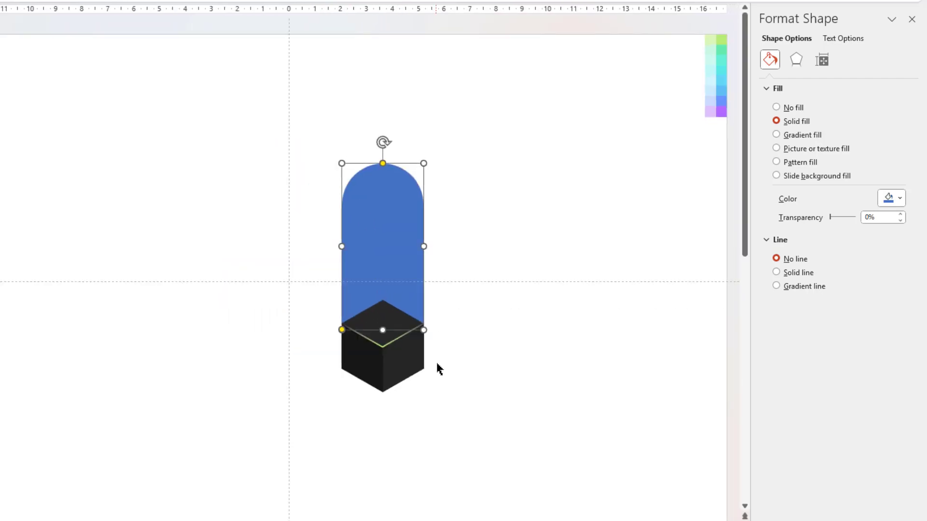
pyautogui.scroll(-1, 439, 368)
pyautogui.click(470, 369)
pyautogui.click(390, 245)
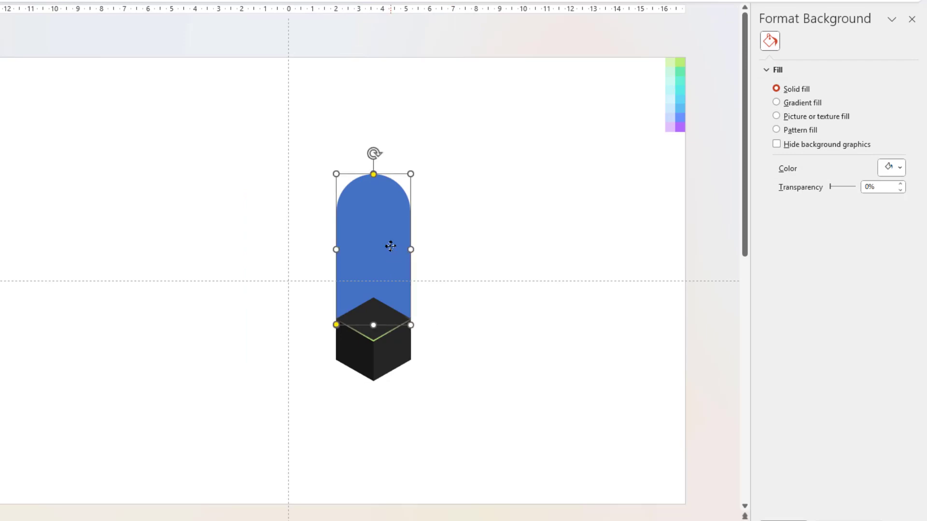
# Fill the column with a vertical light-green to lime gradient with softened stops
pyautogui.click(776, 136)
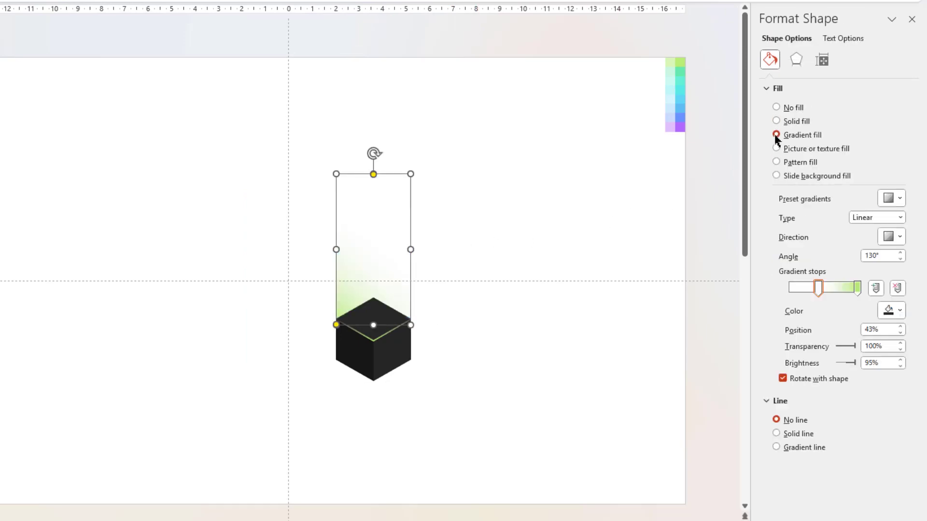
pyautogui.click(900, 311)
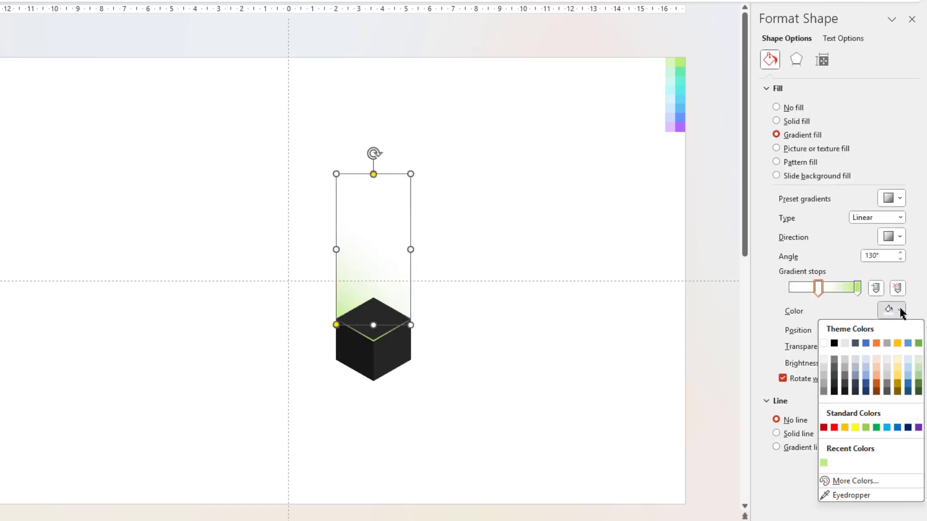
pyautogui.click(848, 496)
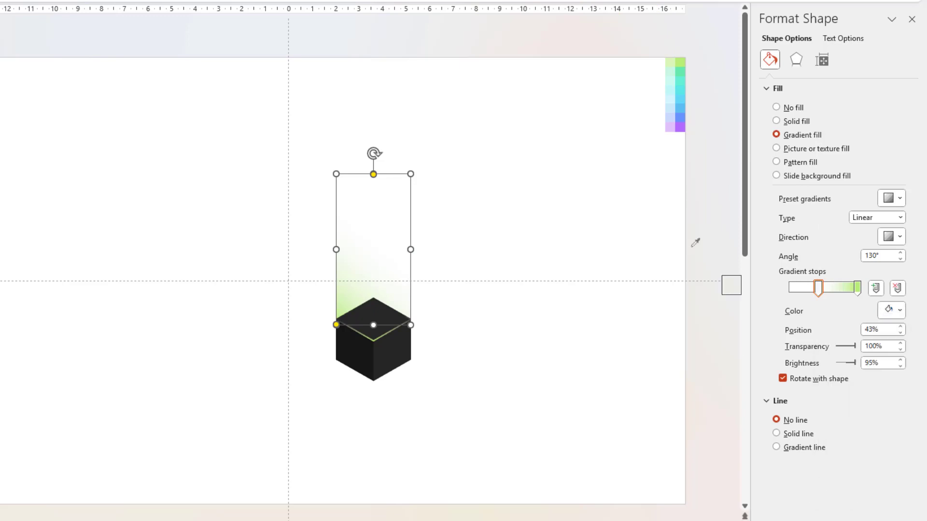
pyautogui.click(676, 59)
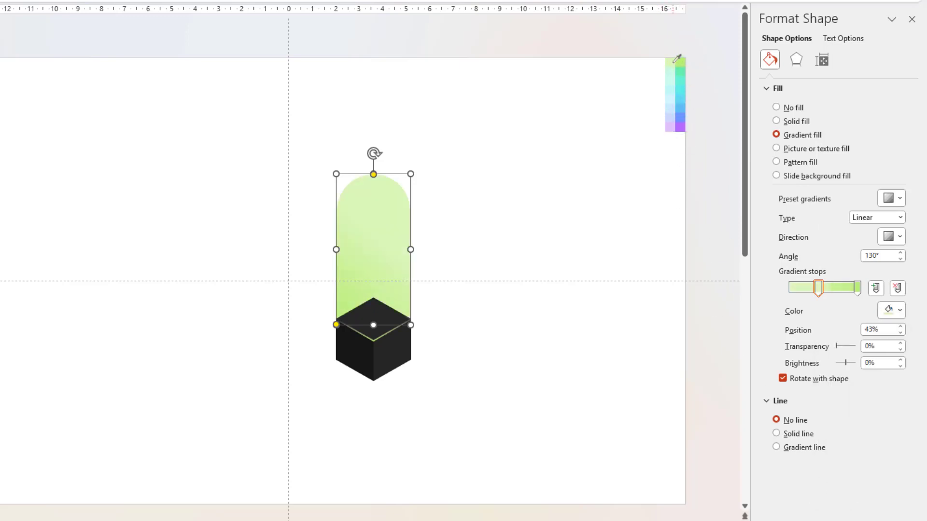
pyautogui.click(859, 289)
pyautogui.click(901, 310)
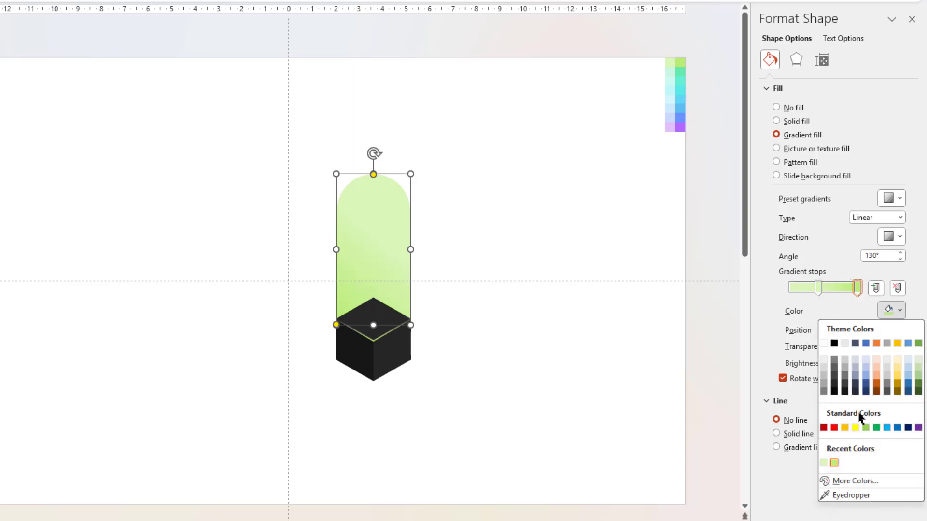
pyautogui.click(844, 496)
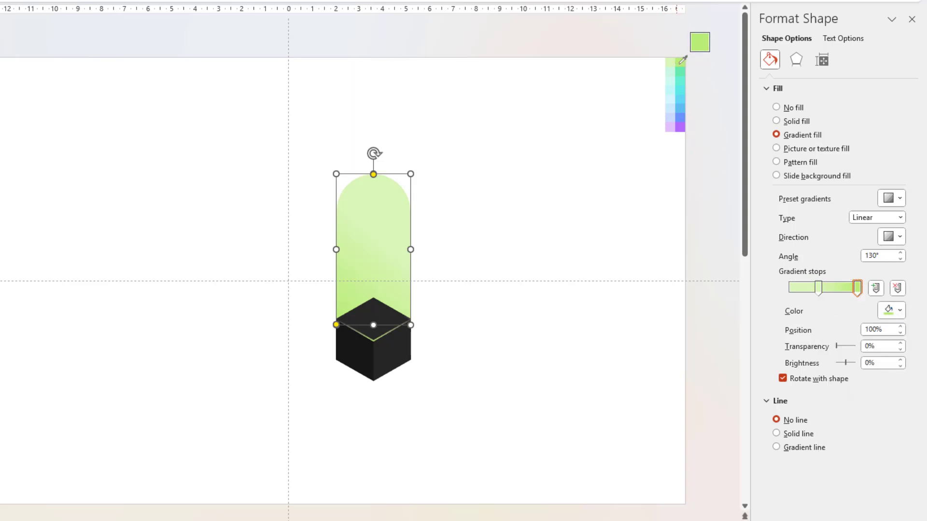
pyautogui.click(899, 238)
pyautogui.click(827, 261)
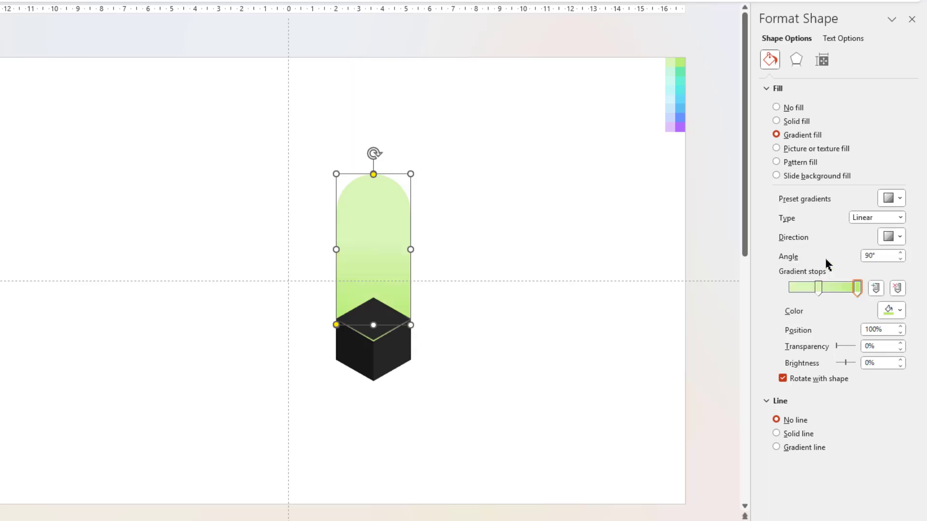
pyautogui.moveTo(818, 288); pyautogui.dragTo(788, 288)
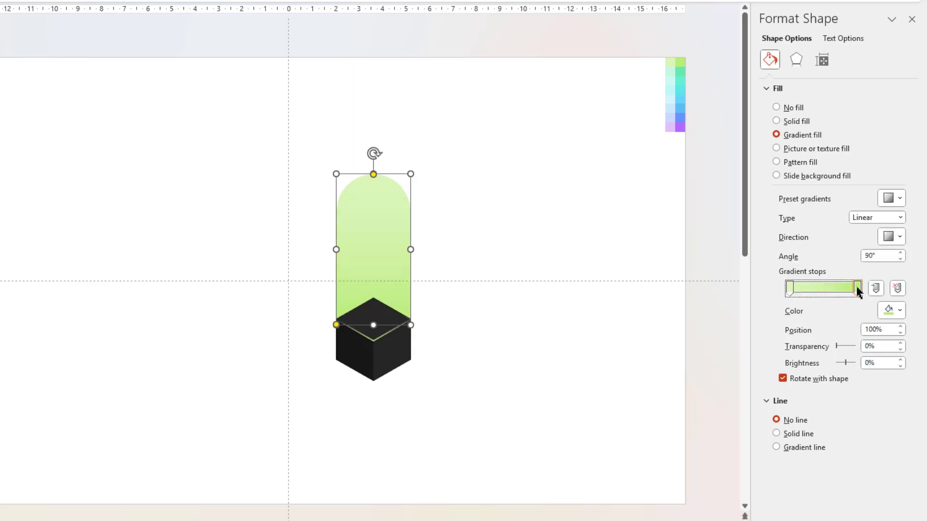
pyautogui.moveTo(857, 289); pyautogui.dragTo(850, 289)
# Add a faint, blurred top offset shadow to the column
pyautogui.click(796, 60)
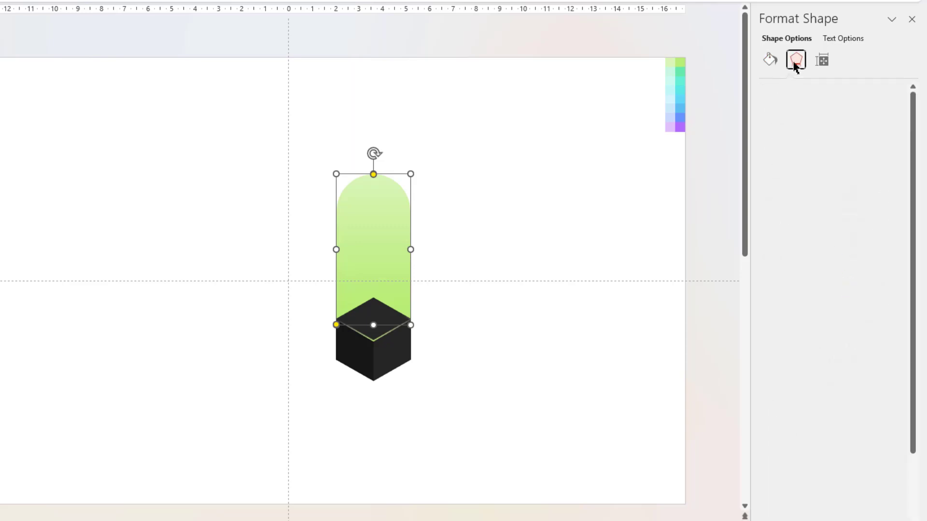
pyautogui.click(786, 90)
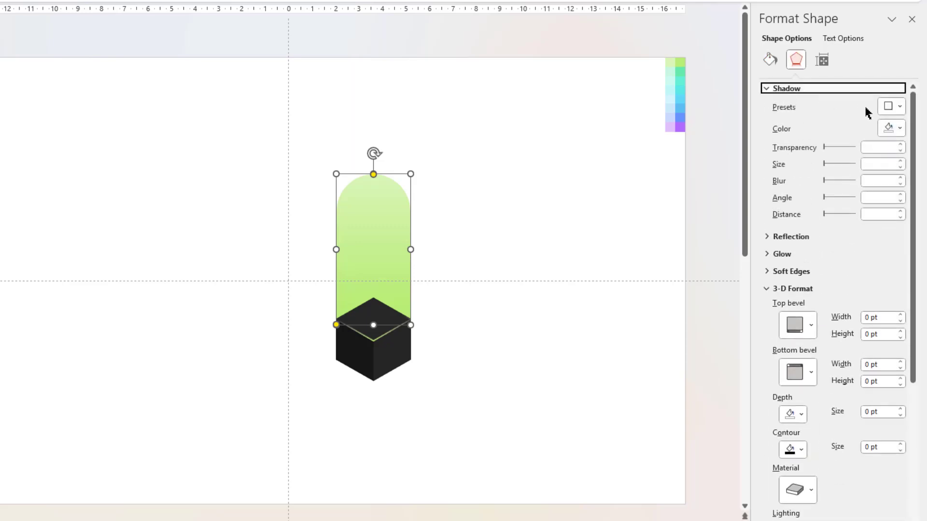
pyautogui.click(898, 108)
pyautogui.click(871, 281)
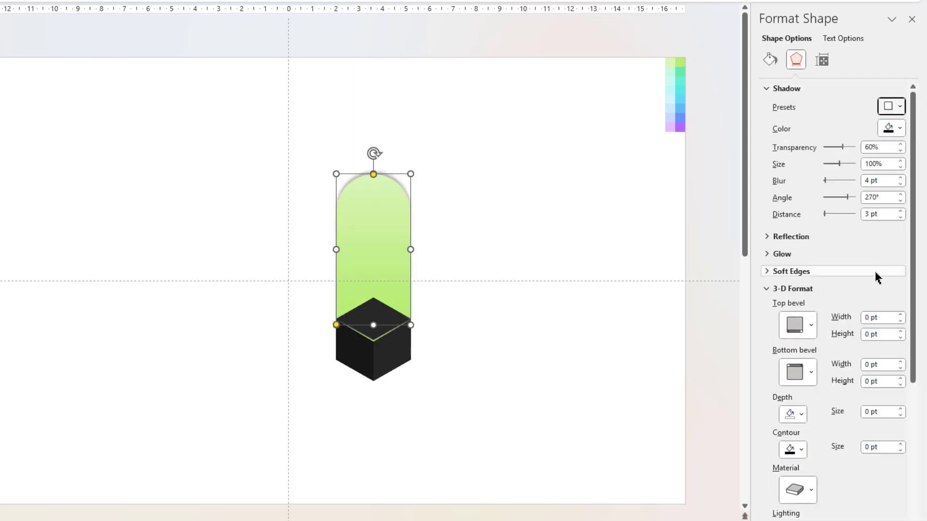
pyautogui.moveTo(842, 151); pyautogui.dragTo(851, 148)
pyautogui.click(826, 182)
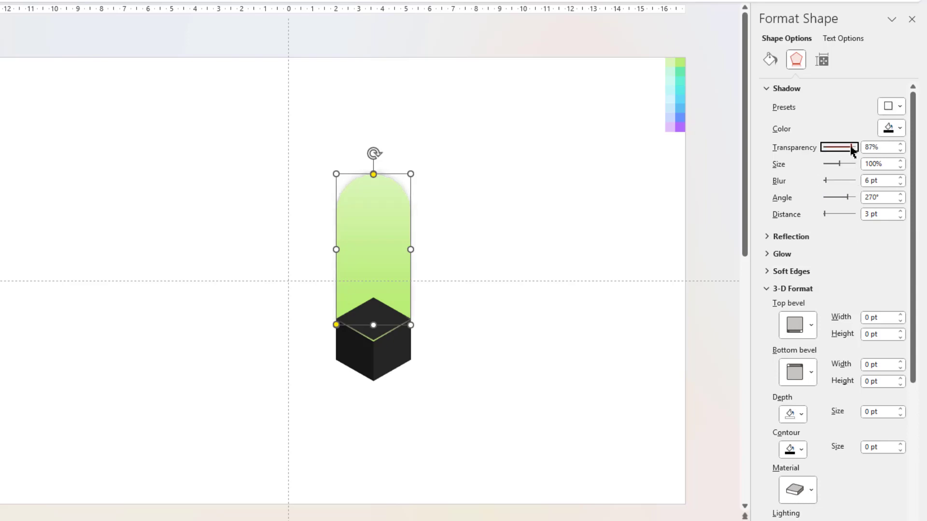
pyautogui.click(565, 237)
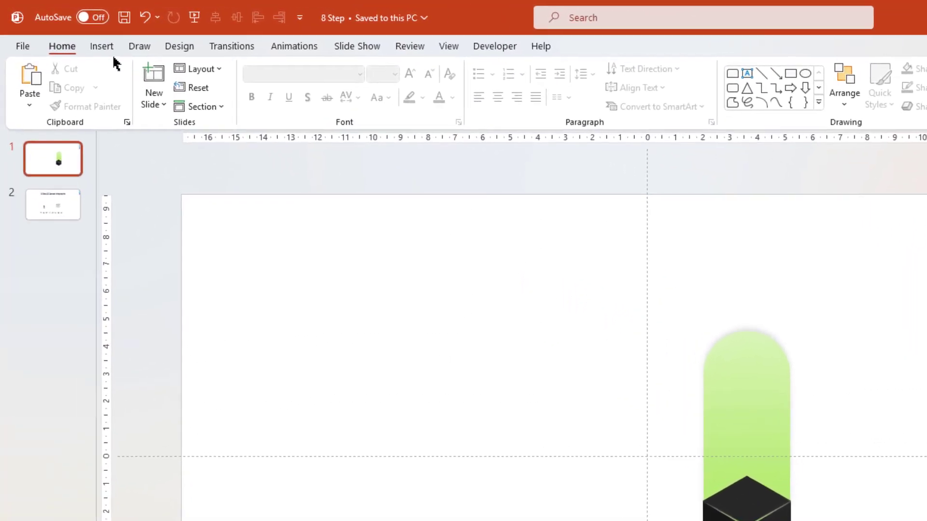
# Draw a blue rectangle to the right of the cube
pyautogui.click(68, 30)
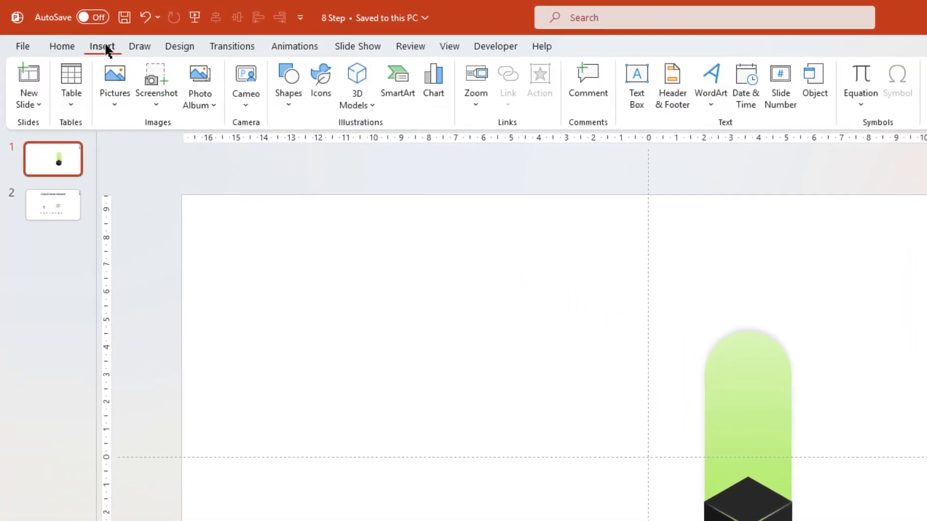
pyautogui.click(287, 103)
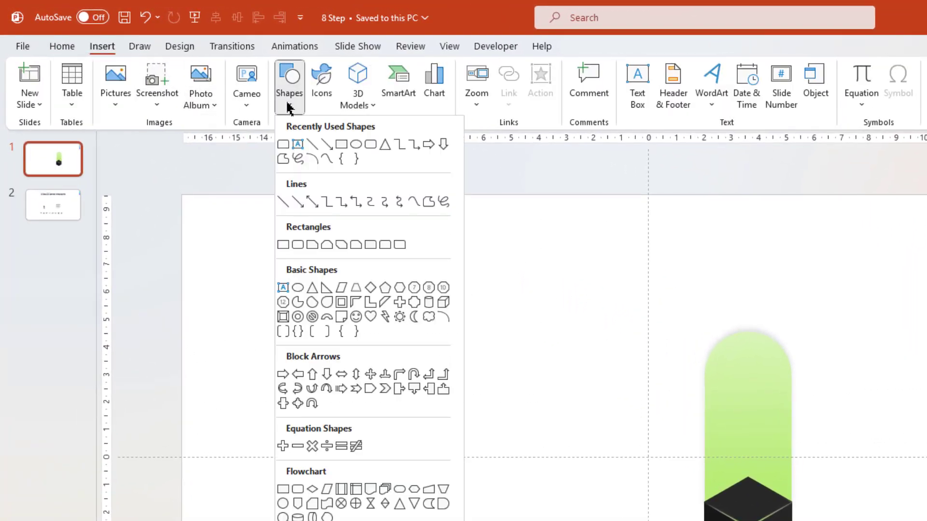
pyautogui.click(344, 145)
pyautogui.moveTo(667, 326); pyautogui.dragTo(755, 403)
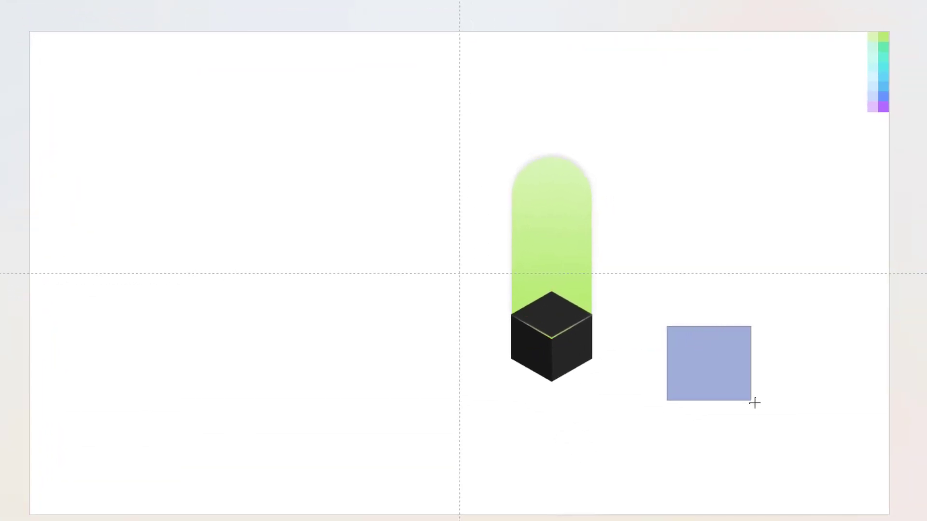
pyautogui.moveTo(701, 369); pyautogui.dragTo(678, 346)
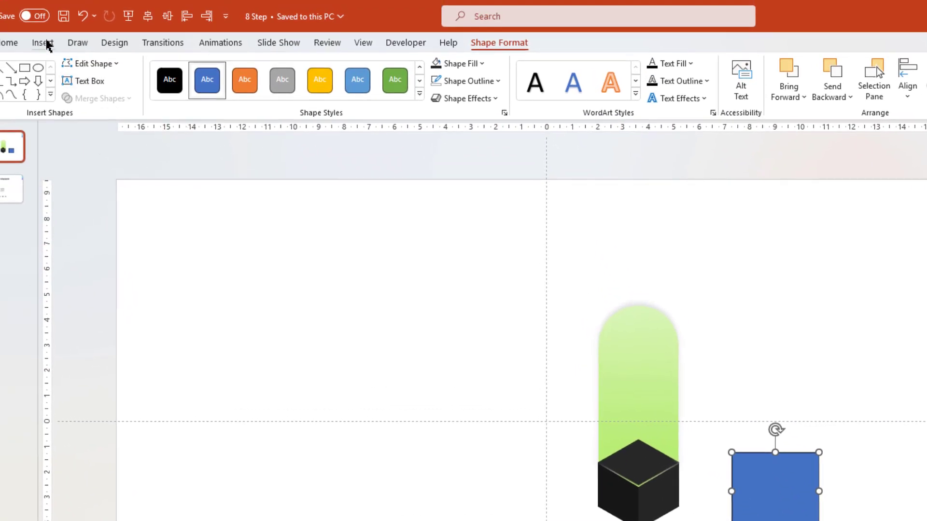
# Draw an oval overlapping the rectangle's end and stretch it taller
pyautogui.click(48, 45)
pyautogui.click(215, 89)
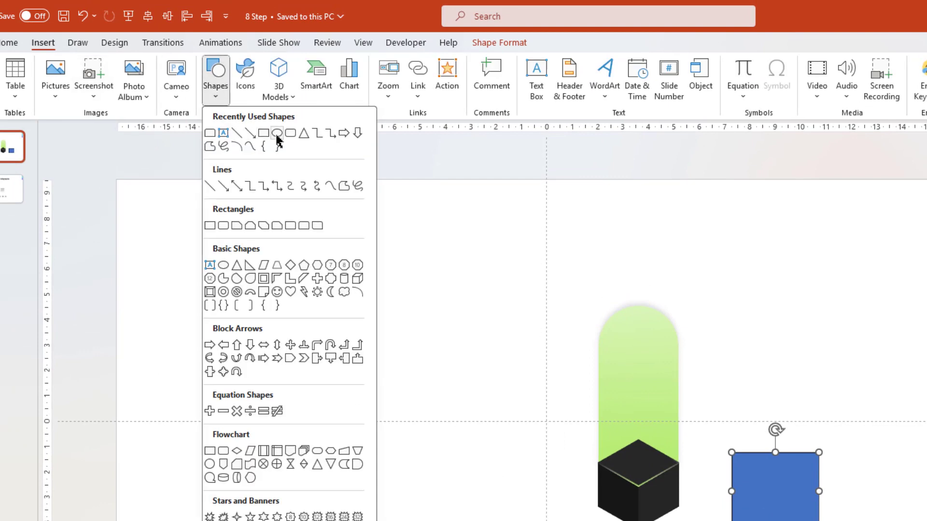
pyautogui.click(277, 140)
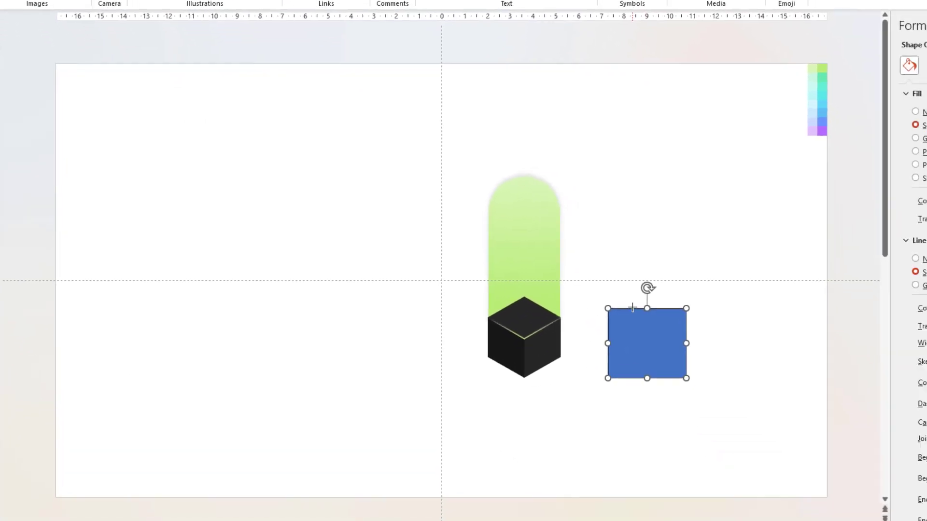
pyautogui.moveTo(672, 335); pyautogui.dragTo(764, 378)
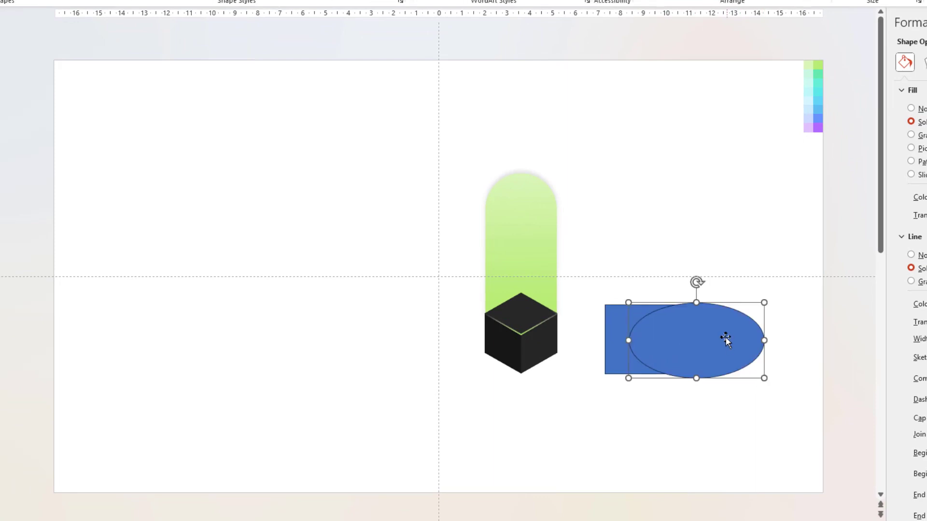
pyautogui.moveTo(695, 304); pyautogui.dragTo(694, 287)
pyautogui.moveTo(696, 379); pyautogui.dragTo(695, 393)
pyautogui.moveTo(682, 362); pyautogui.dragTo(689, 362)
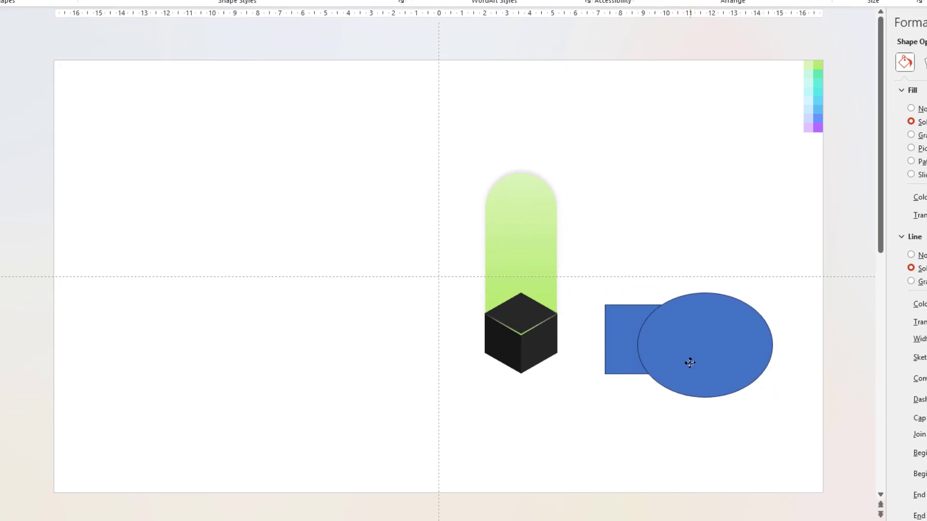
# Move both shapes left of the column and union them into one shape
pyautogui.keyDown('shift'); pyautogui.click(617, 352); pyautogui.keyUp('shift')
pyautogui.moveTo(697, 325); pyautogui.dragTo(389, 234)
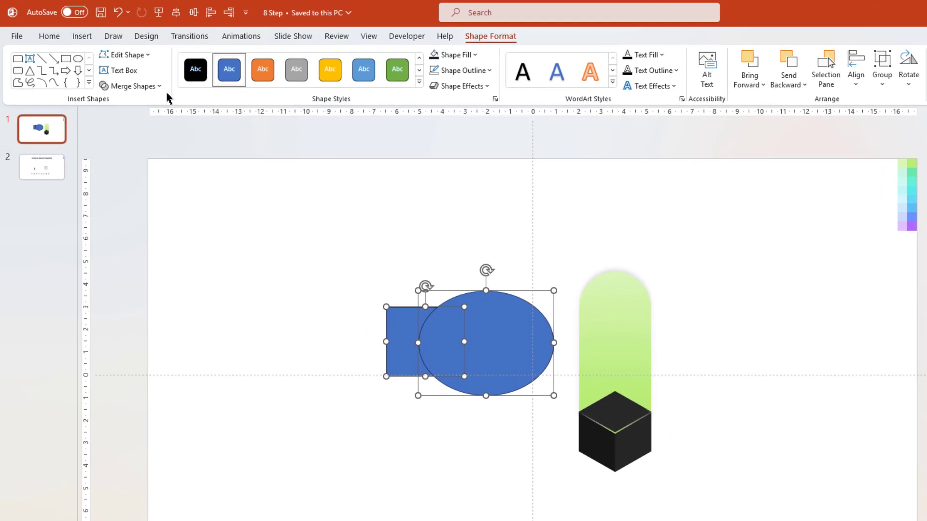
pyautogui.click(160, 88)
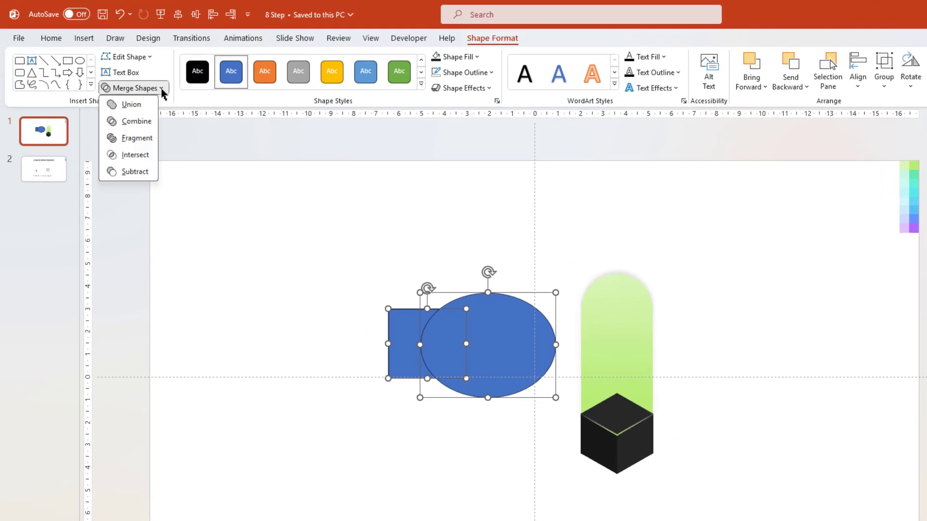
pyautogui.click(135, 103)
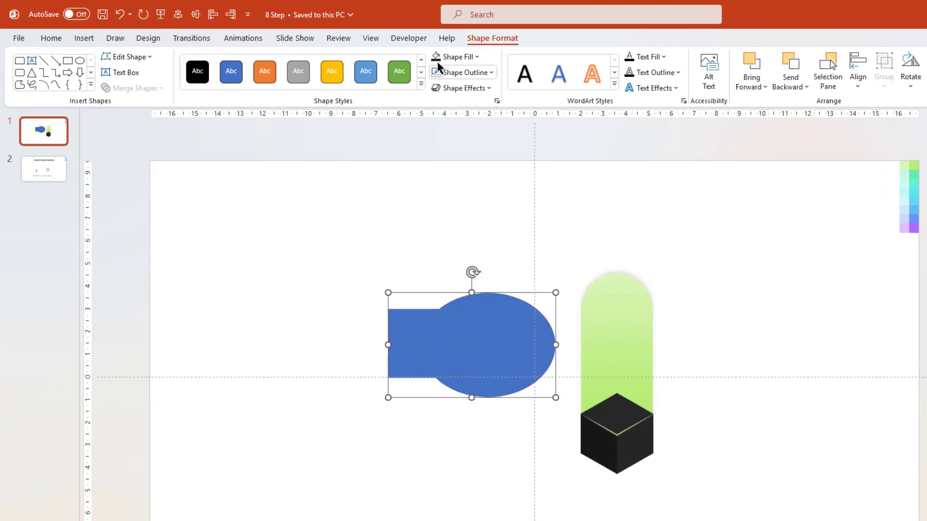
# Fill the merged shape dark and give it roughly 23 pt soft edges
pyautogui.click(437, 57)
pyautogui.moveTo(485, 243); pyautogui.dragTo(783, 311)
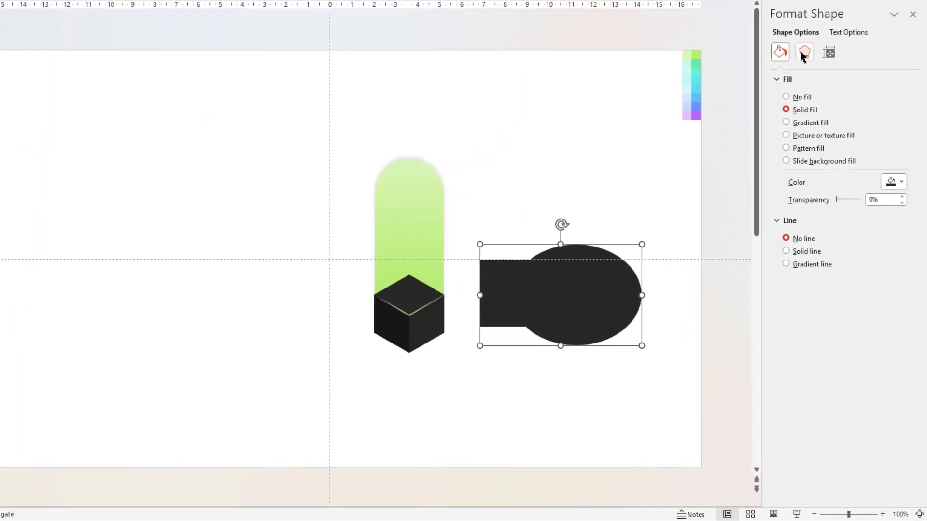
pyautogui.click(804, 54)
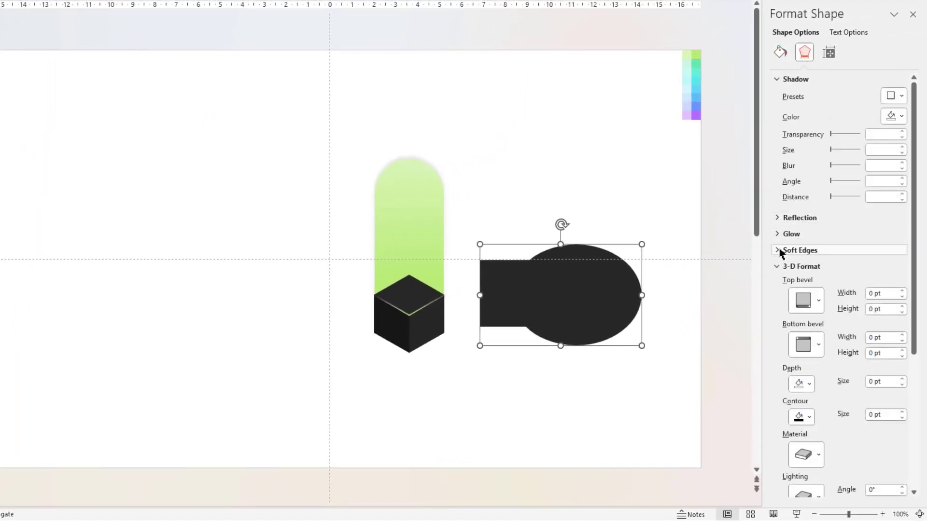
pyautogui.click(797, 250)
pyautogui.click(805, 285)
pyautogui.moveTo(805, 286); pyautogui.dragTo(820, 290)
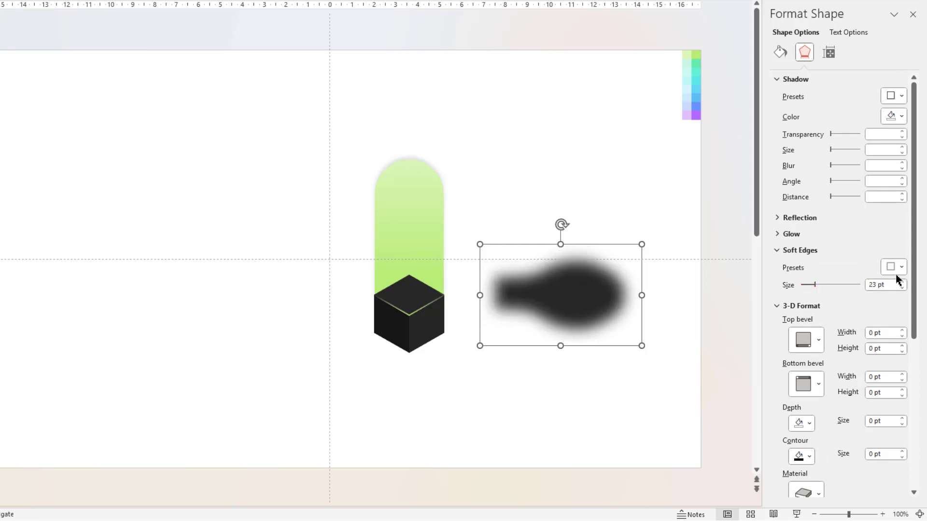
pyautogui.moveTo(915, 265); pyautogui.dragTo(925, 400)
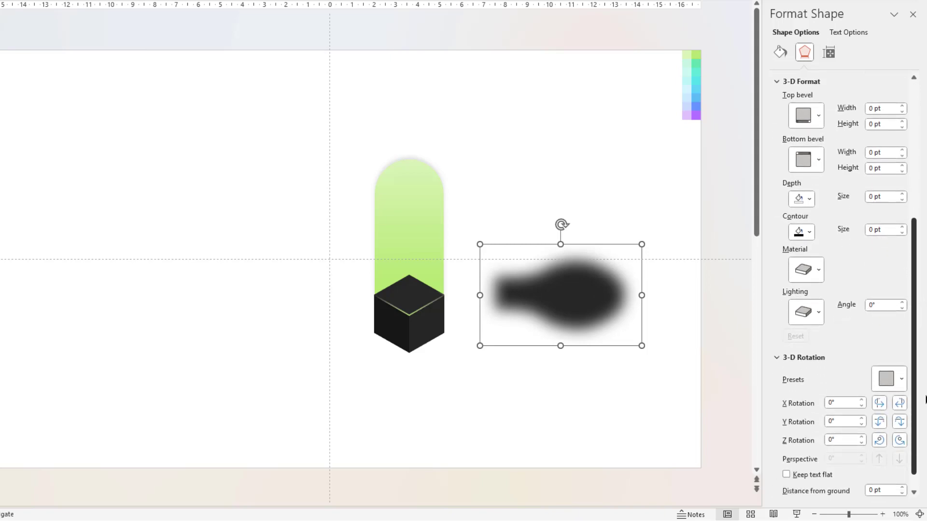
# Tilt the shape with a Parallel 3-D rotation preset and tuck it behind the cube
pyautogui.click(900, 384)
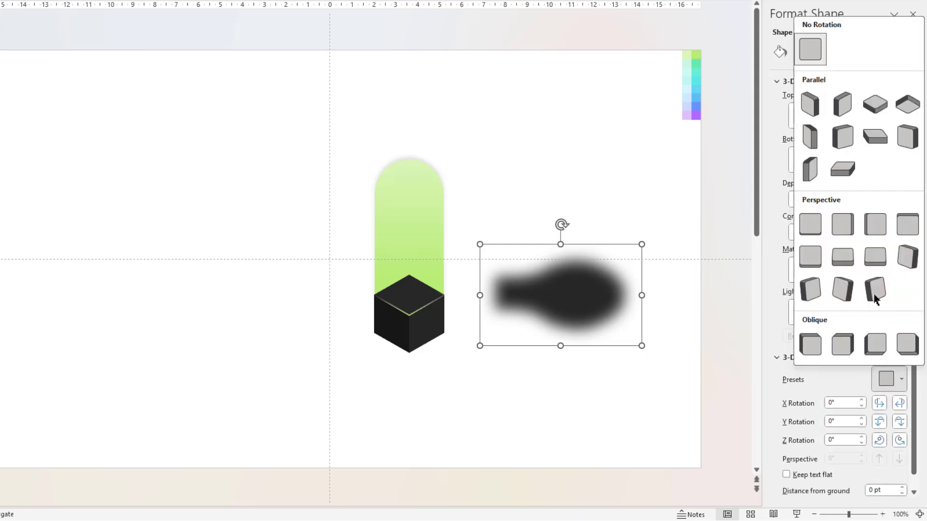
pyautogui.click(873, 104)
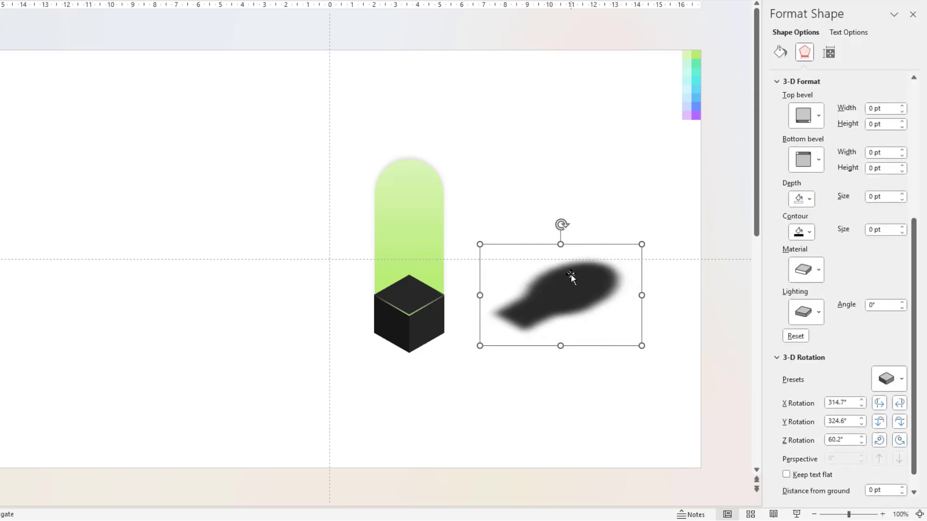
pyautogui.moveTo(571, 274)
pyautogui.mouseDown()
pyautogui.moveTo(465, 288)
pyautogui.moveTo(484, 304)
pyautogui.mouseUp()
pyautogui.rightClick(511, 331)
pyautogui.click(516, 170)
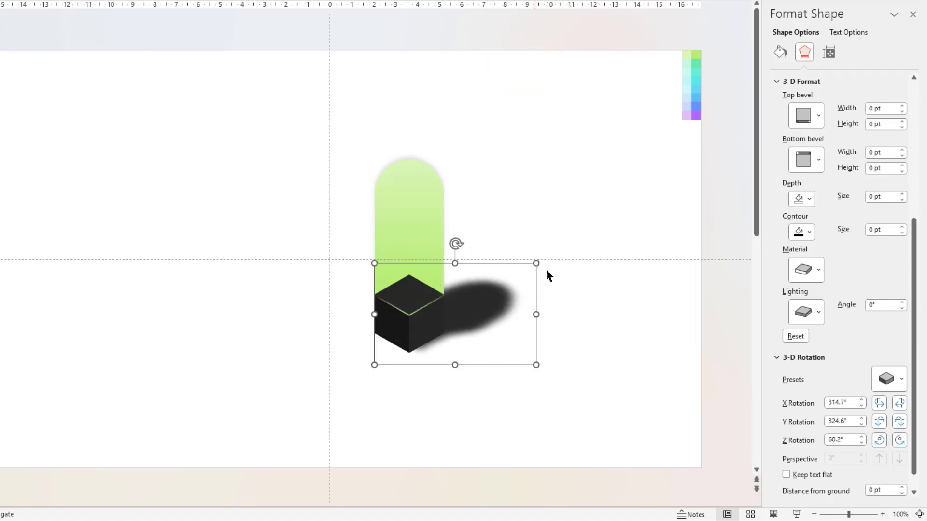
# Make the shadow semi-transparent, widen its soft edges to 75 pt and shift it left
pyautogui.click(780, 52)
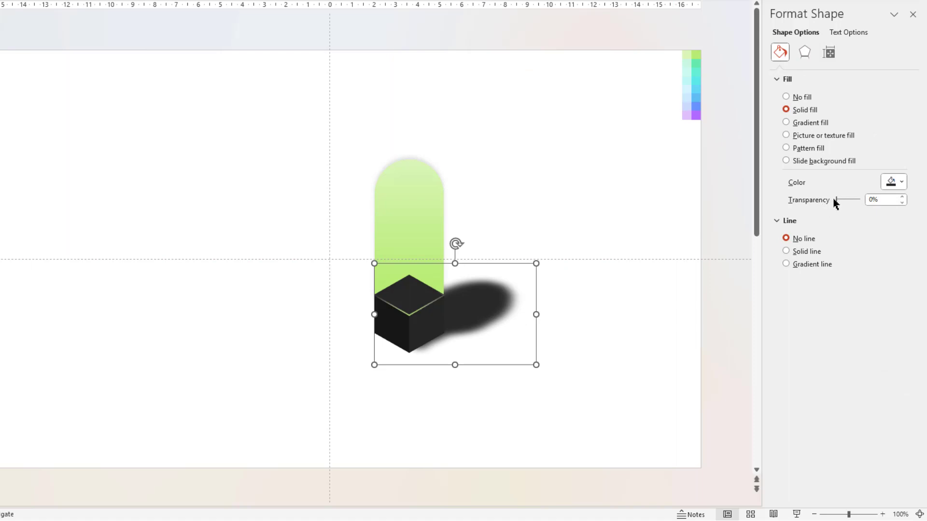
pyautogui.moveTo(838, 202)
pyautogui.mouseDown()
pyautogui.moveTo(856, 203)
pyautogui.moveTo(838, 202)
pyautogui.mouseUp()
pyautogui.click(804, 53)
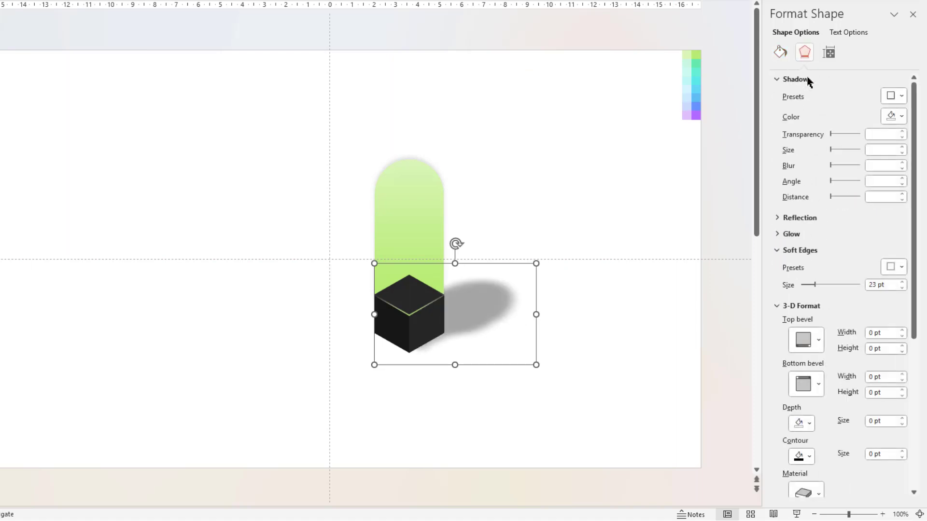
pyautogui.moveTo(821, 286); pyautogui.dragTo(845, 285)
pyautogui.click(540, 381)
pyautogui.click(468, 322)
pyautogui.moveTo(472, 319)
pyautogui.mouseDown()
pyautogui.moveTo(461, 327)
pyautogui.moveTo(454, 318)
pyautogui.mouseUp()
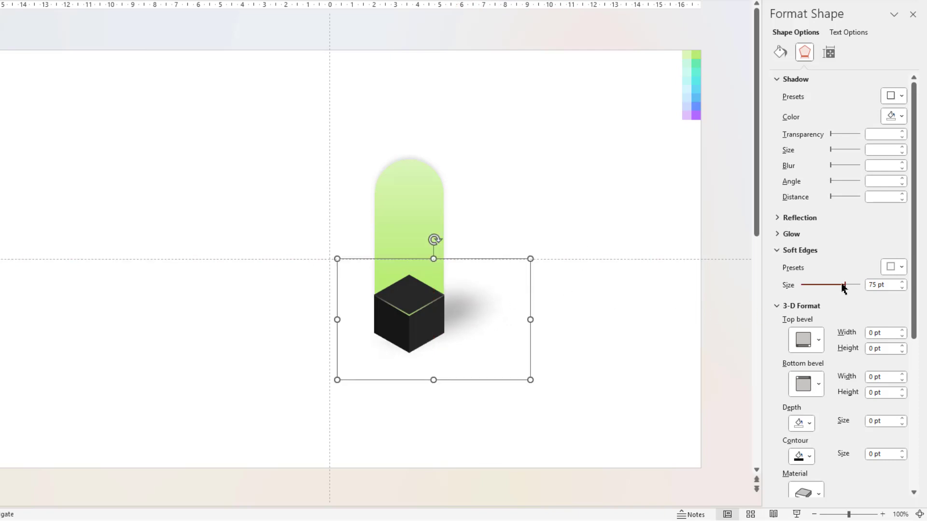
# Raise the shadow's fill transparency to 68%
pyautogui.click(781, 53)
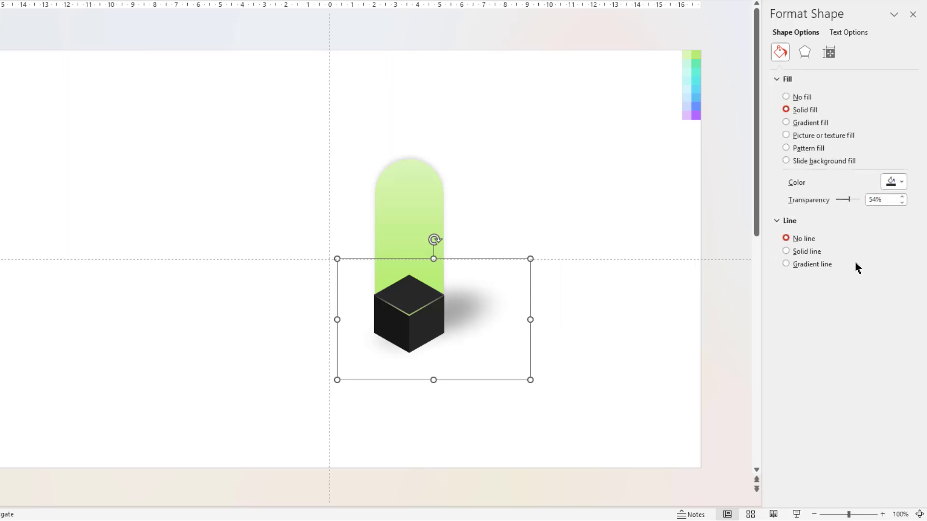
pyautogui.moveTo(848, 200); pyautogui.dragTo(856, 200)
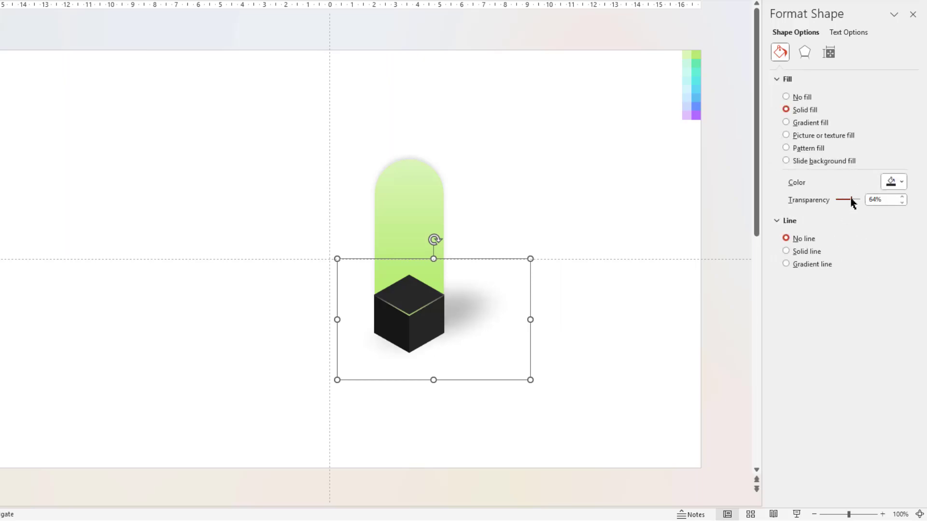
pyautogui.click(536, 344)
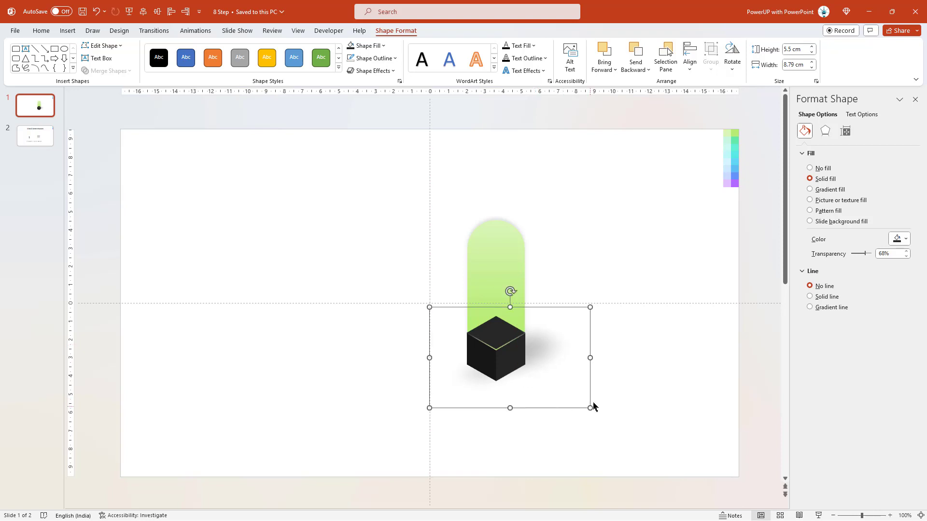
pyautogui.click(627, 398)
# Group the column, cube and shadow, then move the group to the slide's left side
pyautogui.scroll(-3, 590, 411)
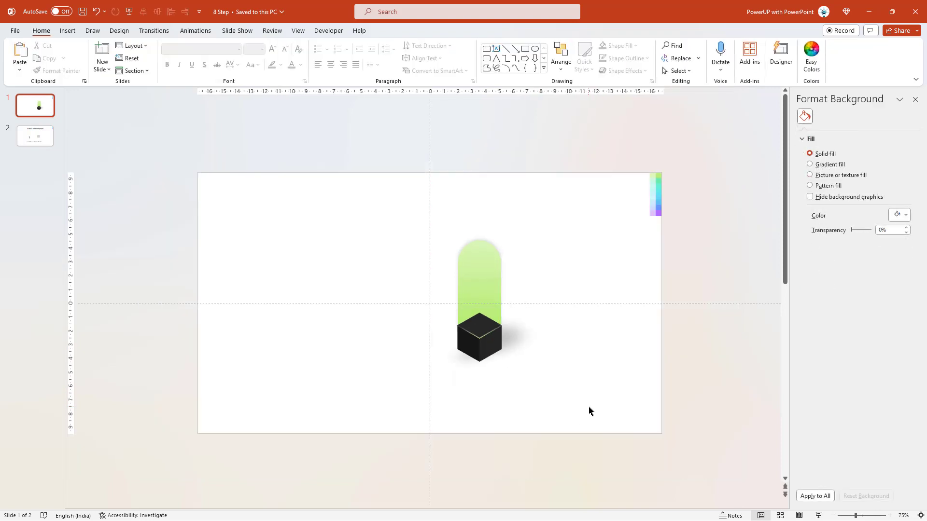
pyautogui.moveTo(353, 198); pyautogui.dragTo(609, 461)
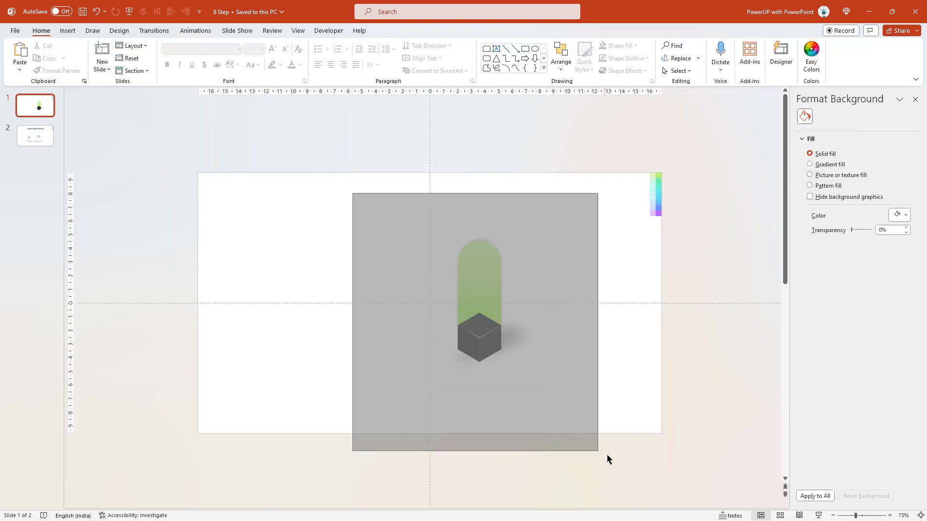
pyautogui.rightClick(492, 355)
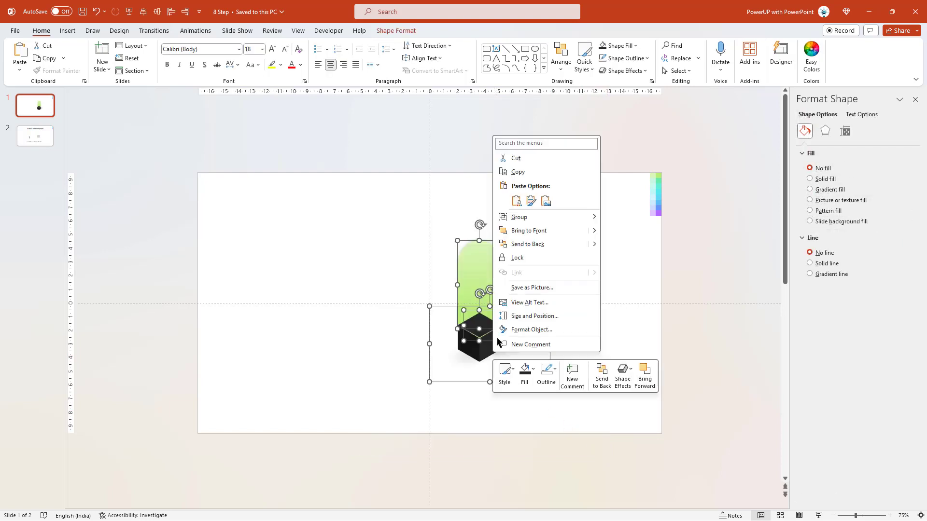
pyautogui.click(627, 220)
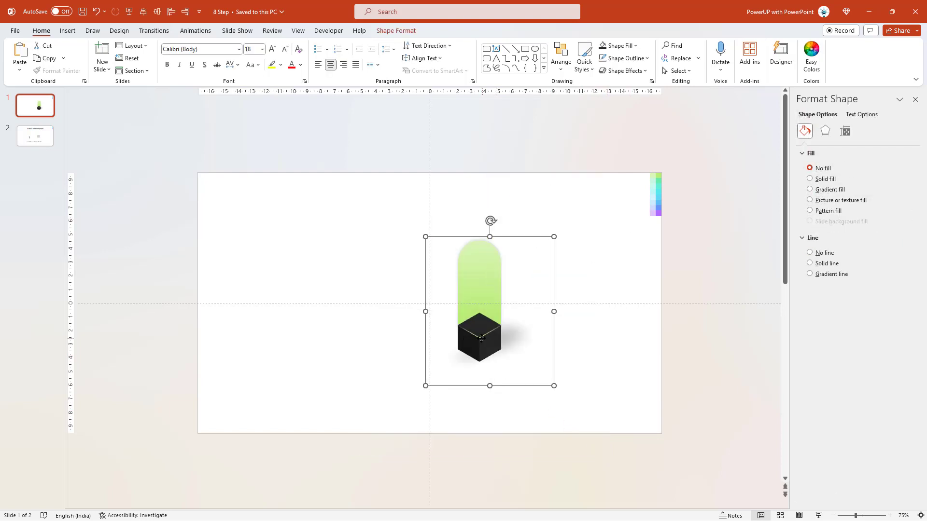
pyautogui.moveTo(481, 339)
pyautogui.mouseDown()
pyautogui.moveTo(255, 351)
pyautogui.moveTo(309, 326)
pyautogui.mouseUp()
# Duplicate the group and copy it rightwards in pairs, then fours, to make eight staggered units
pyautogui.hotkey('ctrl', 'd')
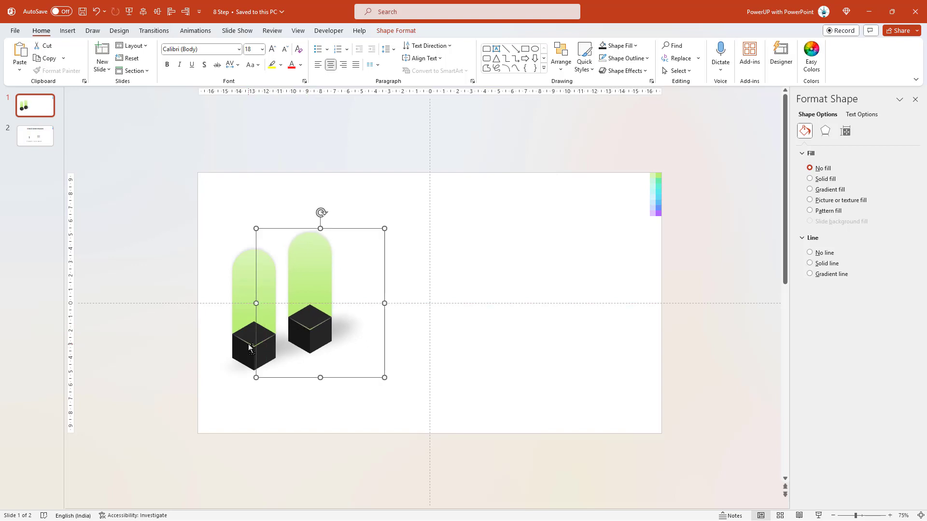
pyautogui.keyDown('shift'); pyautogui.click(248, 344); pyautogui.keyUp('shift')
pyautogui.moveTo(243, 345); pyautogui.dragTo(353, 335)
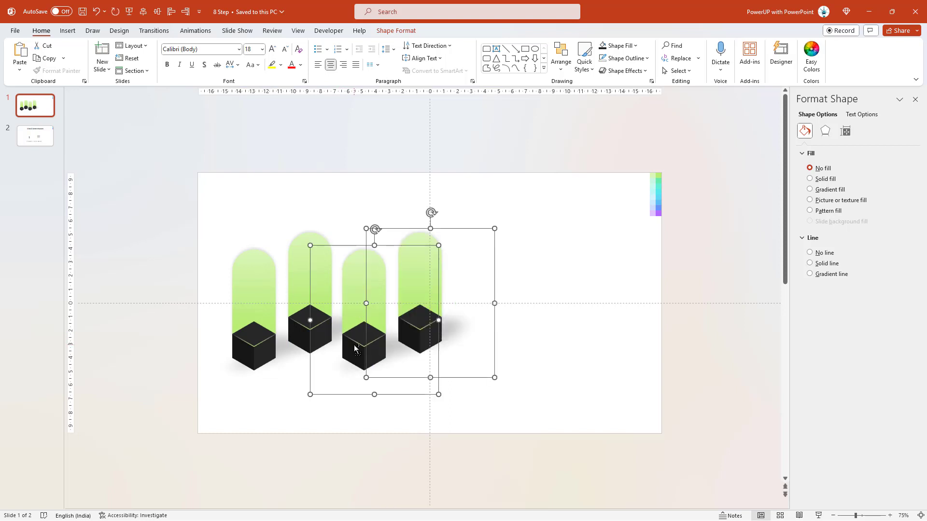
pyautogui.keyDown('shift'); pyautogui.click(248, 345); pyautogui.keyUp('shift')
pyautogui.moveTo(244, 356); pyautogui.dragTo(457, 356)
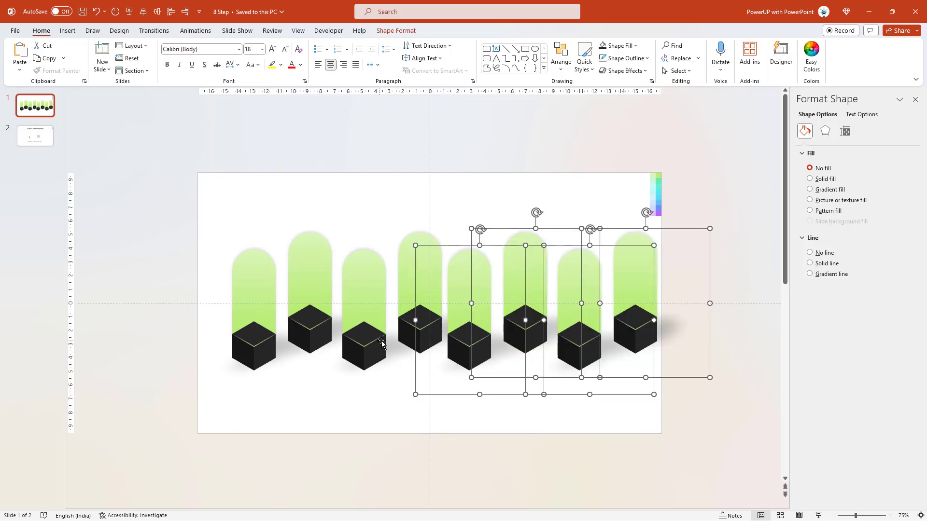
# Select all the bar-and-cube sets and align them along their bottoms
pyautogui.keyDown('shift'); pyautogui.click(404, 333); pyautogui.keyUp('shift')
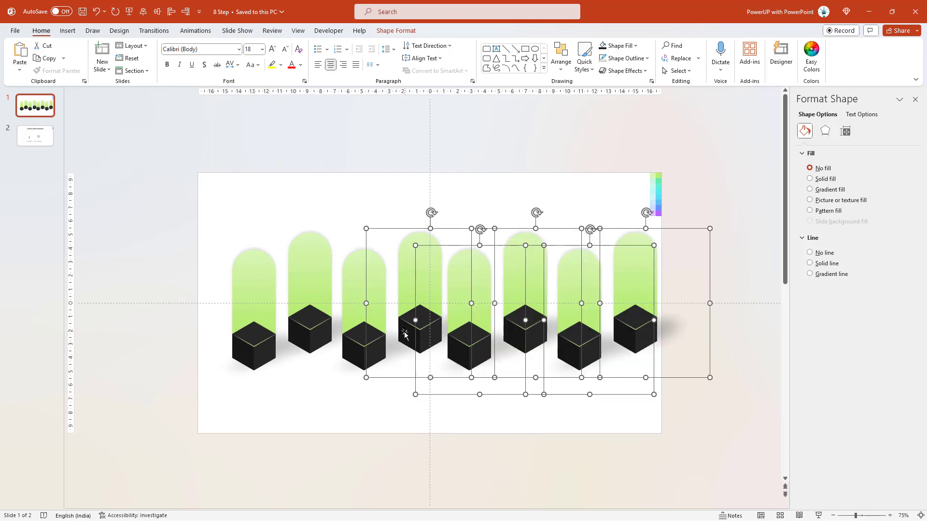
pyautogui.keyDown('shift'); pyautogui.click(358, 351); pyautogui.keyUp('shift')
pyautogui.keyDown('shift'); pyautogui.click(297, 337); pyautogui.keyUp('shift')
pyautogui.keyDown('shift'); pyautogui.click(244, 355); pyautogui.keyUp('shift')
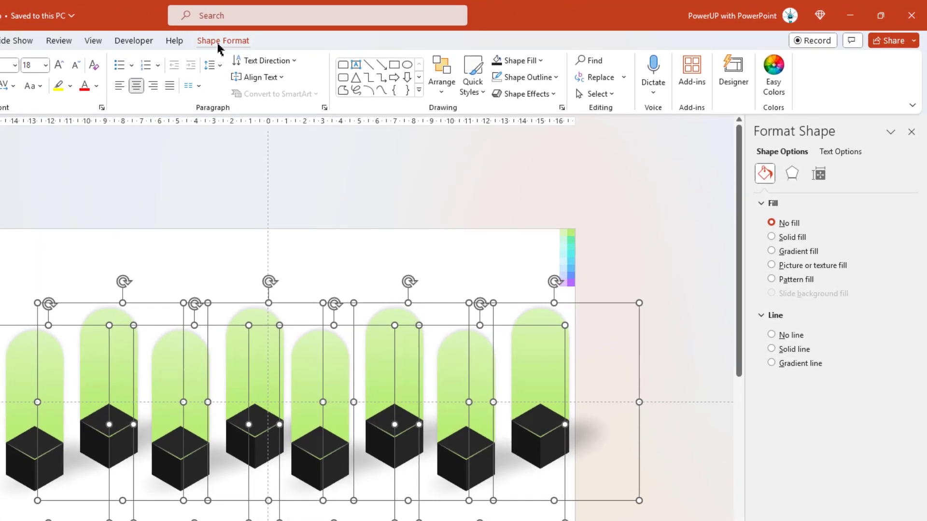
pyautogui.click(219, 41)
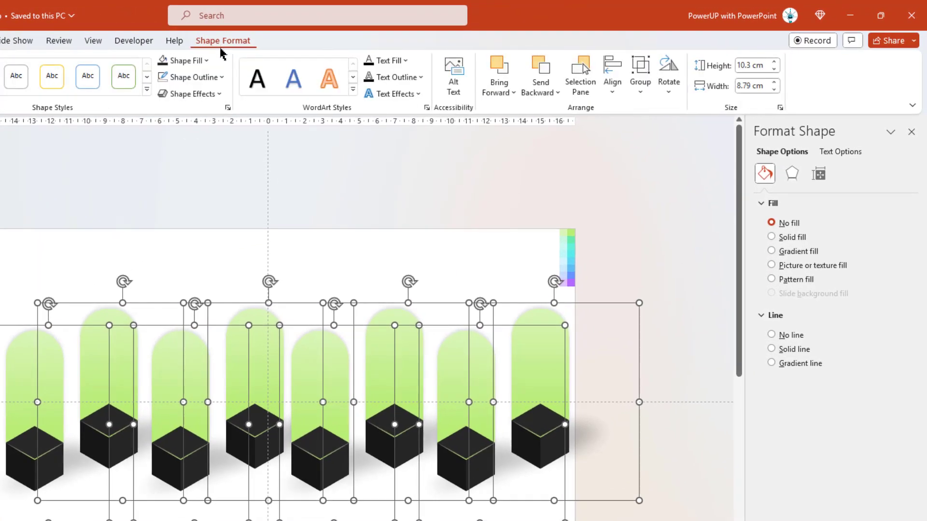
pyautogui.click(613, 102)
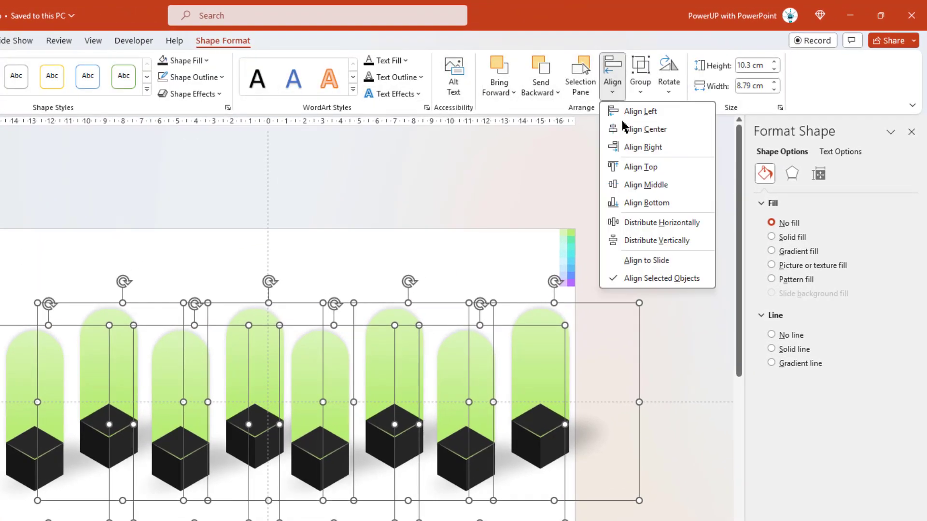
pyautogui.click(627, 203)
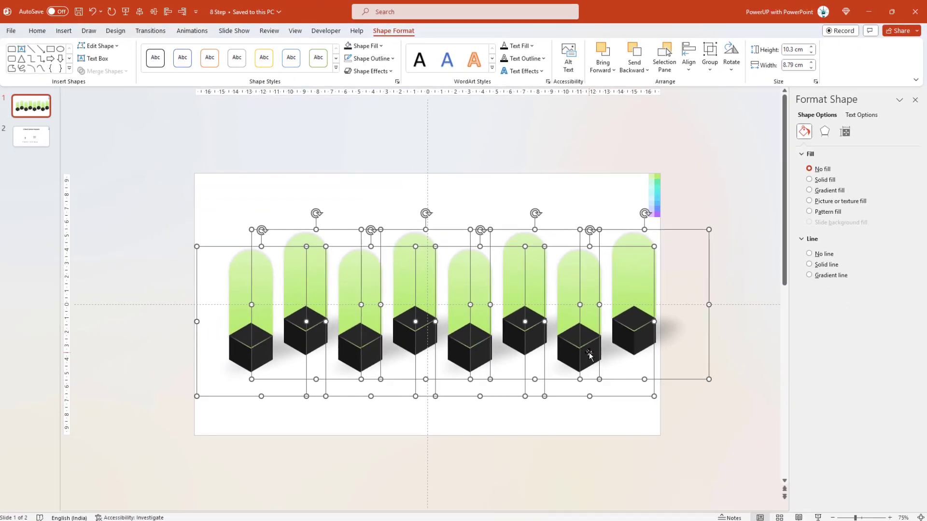
# Move the whole row lower and ungroup it into separate bars and cubes
pyautogui.press('Escape')
pyautogui.moveTo(579, 363); pyautogui.dragTo(577, 367)
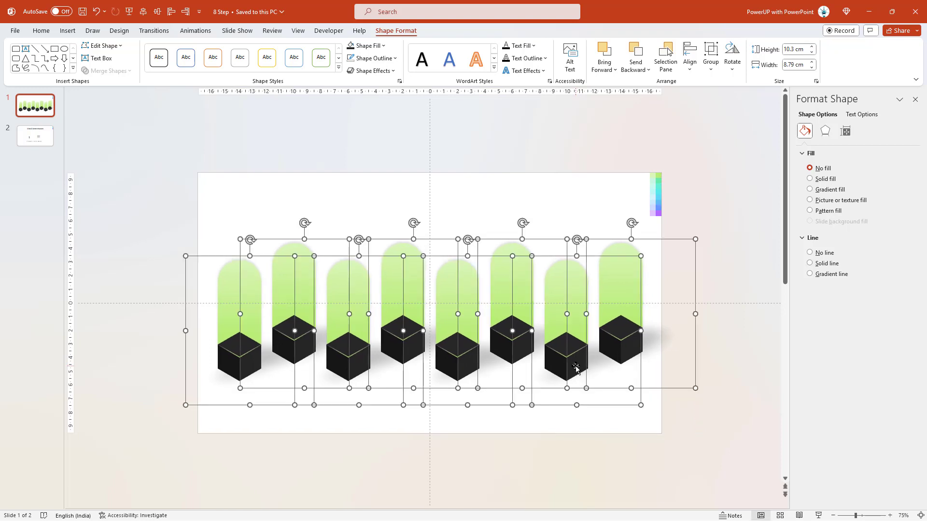
pyautogui.rightClick(572, 370)
pyautogui.moveTo(623, 232)
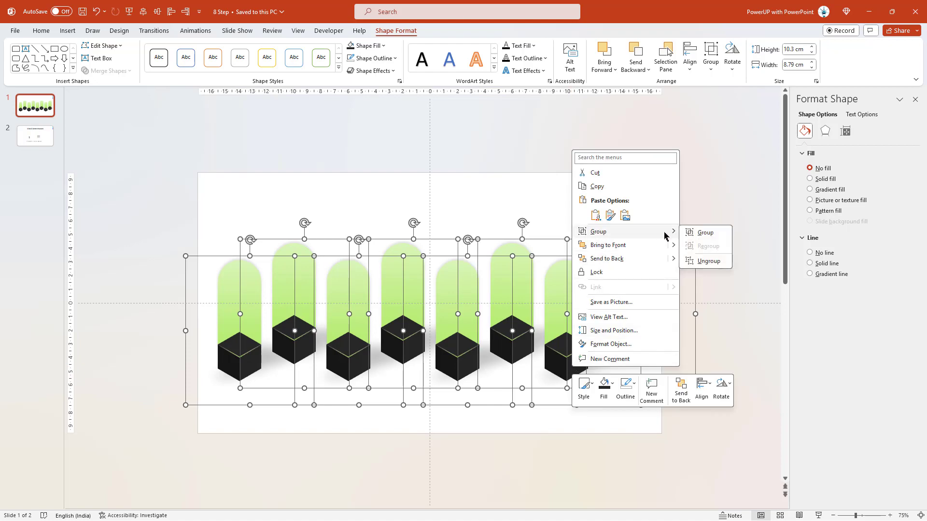
pyautogui.click(702, 263)
pyautogui.click(707, 326)
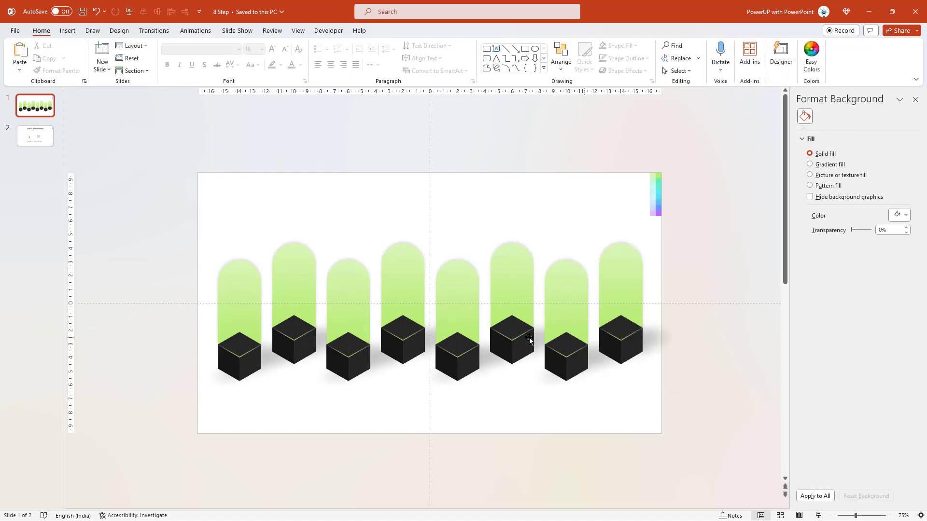
pyautogui.click(319, 283)
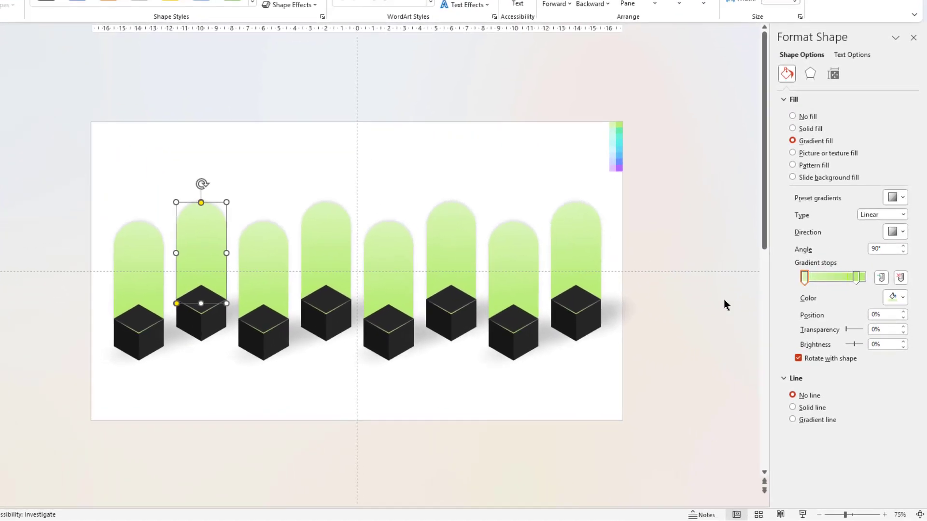
# Eyedrop teal-green from the colour strip into both gradient stops of the second bar
pyautogui.click(901, 290)
pyautogui.click(851, 461)
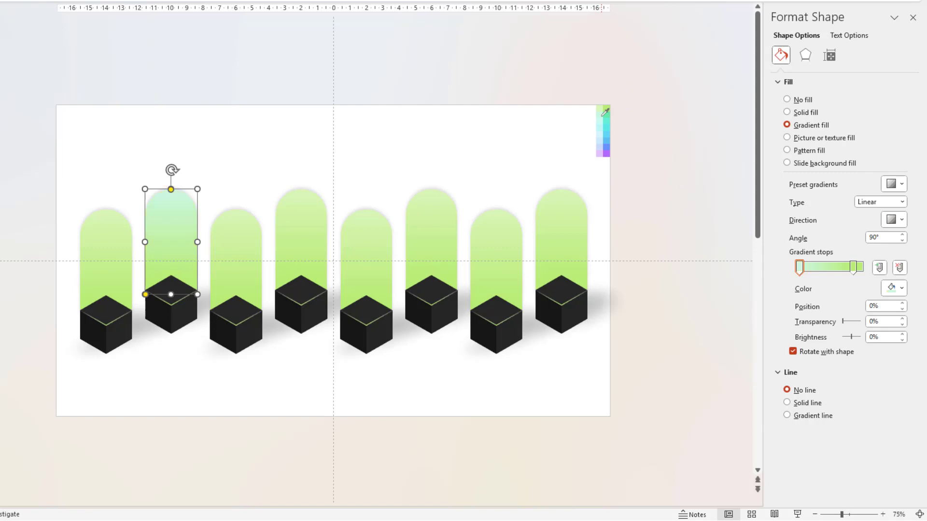
pyautogui.click(893, 289)
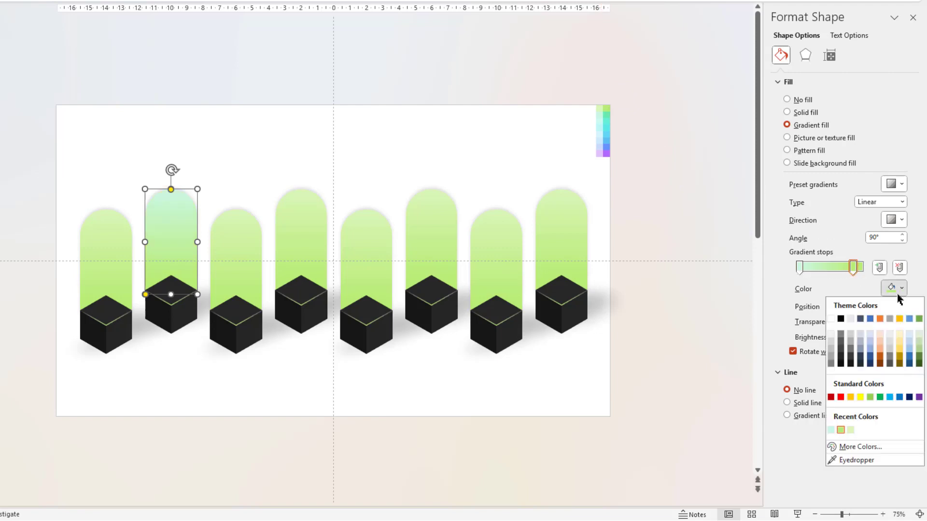
pyautogui.click(849, 459)
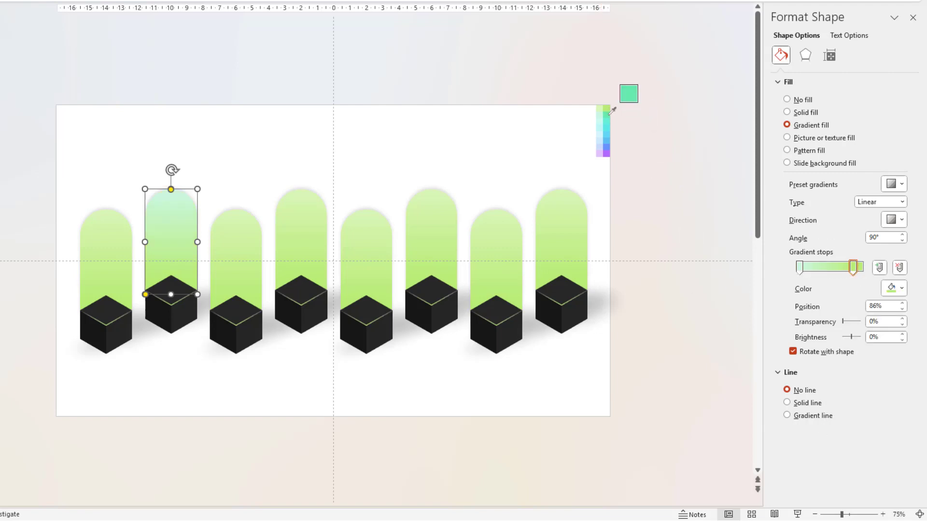
pyautogui.click(610, 112)
# Recolour the third bar's top and lower gradient stops with cyan from the strip
pyautogui.click(241, 248)
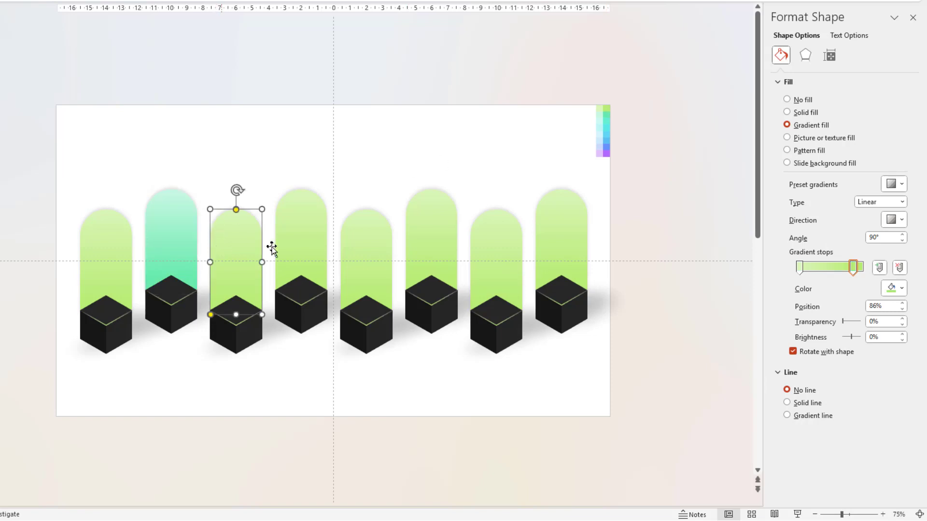
pyautogui.click(902, 289)
pyautogui.click(849, 459)
pyautogui.click(900, 288)
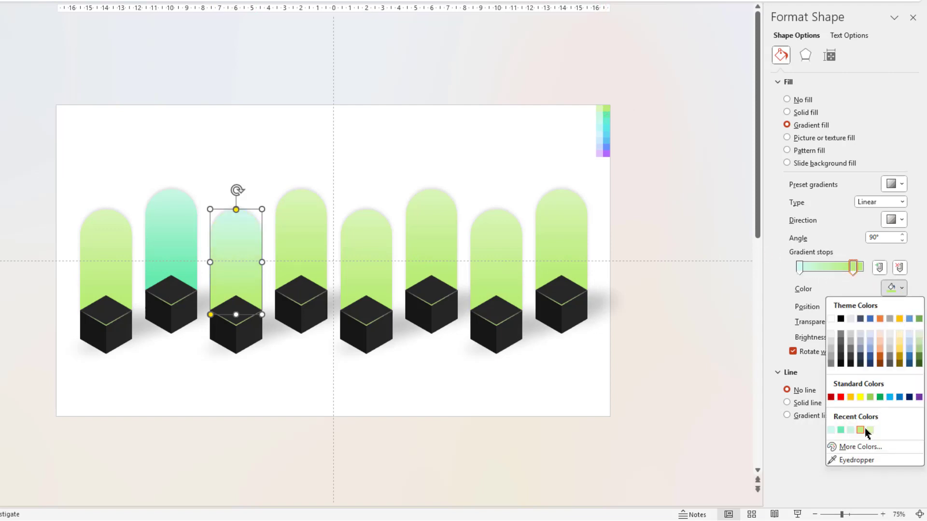
pyautogui.click(850, 459)
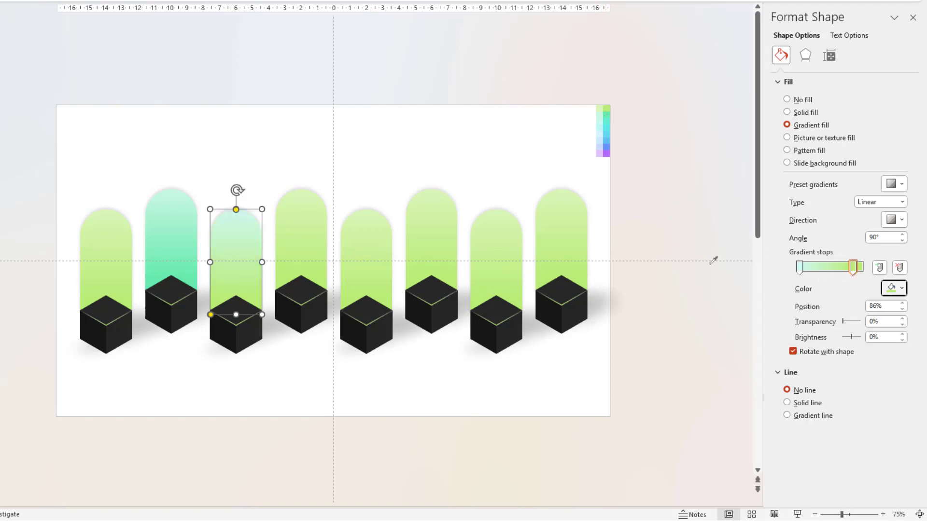
pyautogui.click(609, 118)
# Give the fourth bar's two gradient stops a sampled cyan shade
pyautogui.click(315, 236)
pyautogui.click(799, 268)
pyautogui.click(900, 289)
pyautogui.click(850, 459)
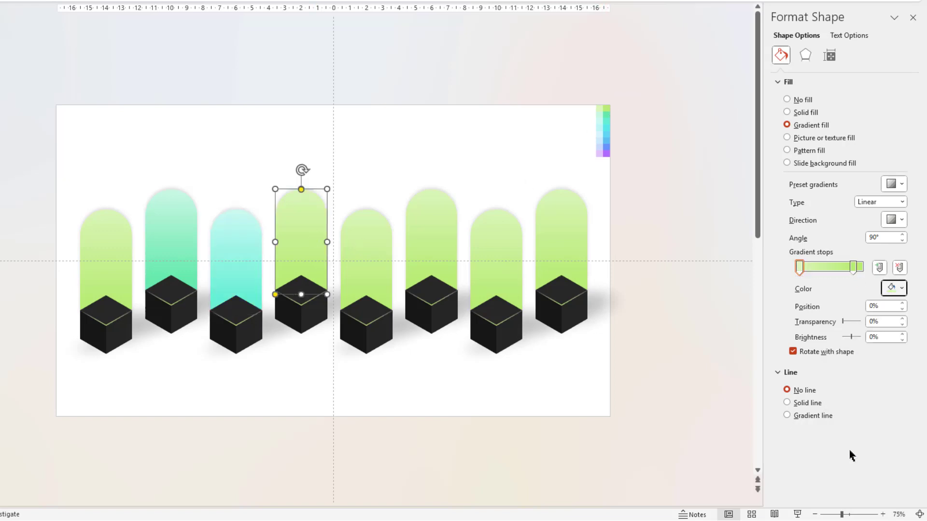
pyautogui.click(853, 268)
pyautogui.click(901, 288)
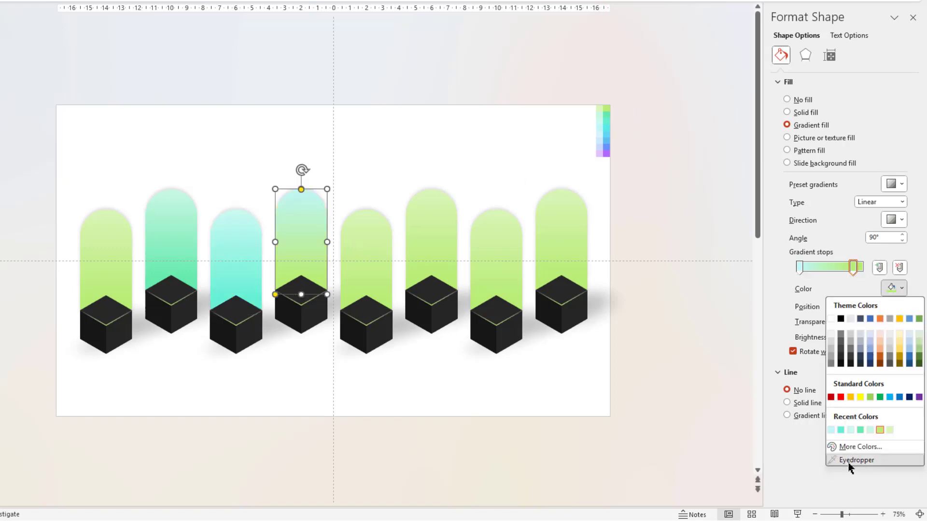
pyautogui.click(849, 462)
pyautogui.click(607, 123)
# Recolour the fifth bar's gradient stops with light blue from the strip
pyautogui.click(384, 249)
pyautogui.click(800, 268)
pyautogui.click(901, 288)
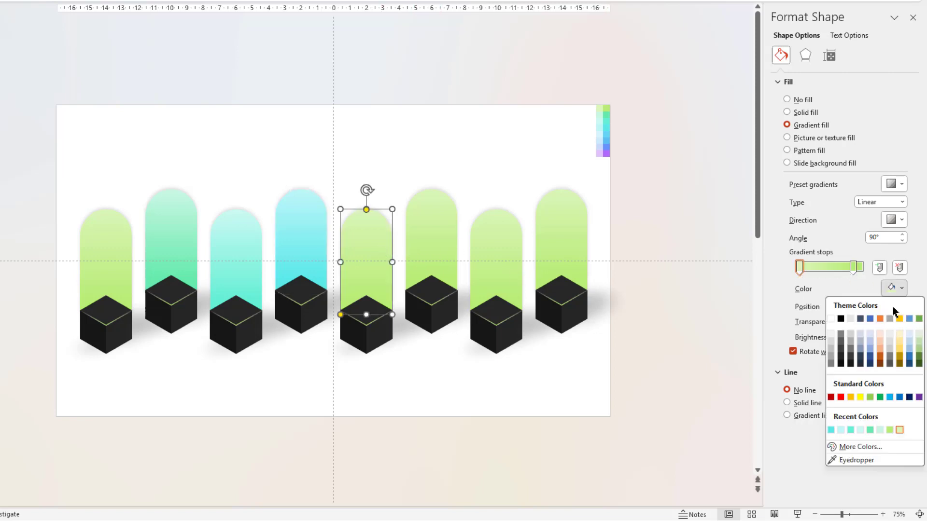
pyautogui.click(850, 461)
pyautogui.click(852, 268)
pyautogui.click(901, 289)
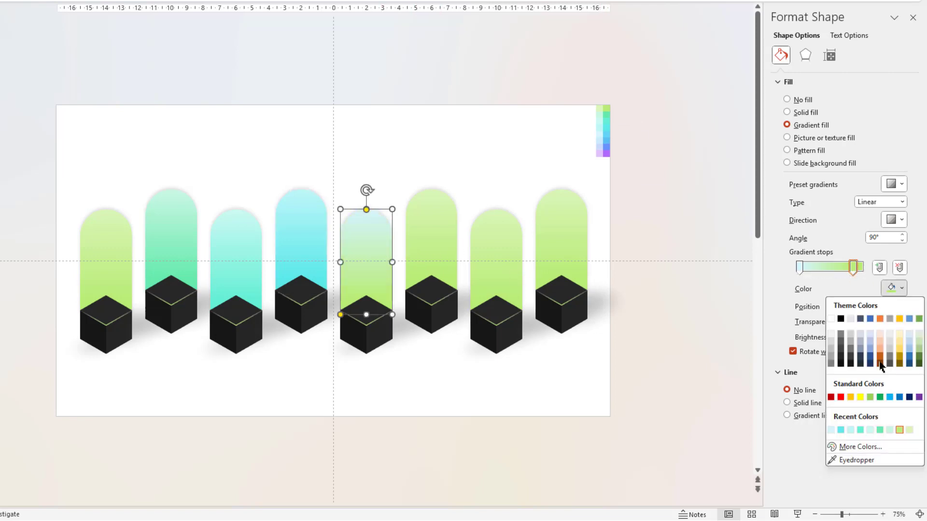
pyautogui.click(850, 460)
pyautogui.click(606, 128)
# Sample blue from the strip for both gradient stops of the sixth bar
pyautogui.click(431, 232)
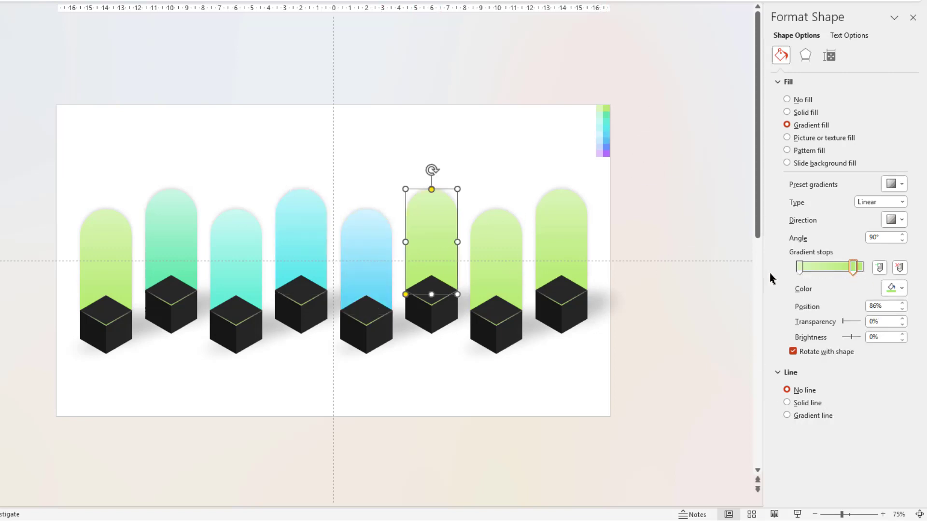
pyautogui.click(800, 268)
pyautogui.click(900, 288)
pyautogui.click(843, 458)
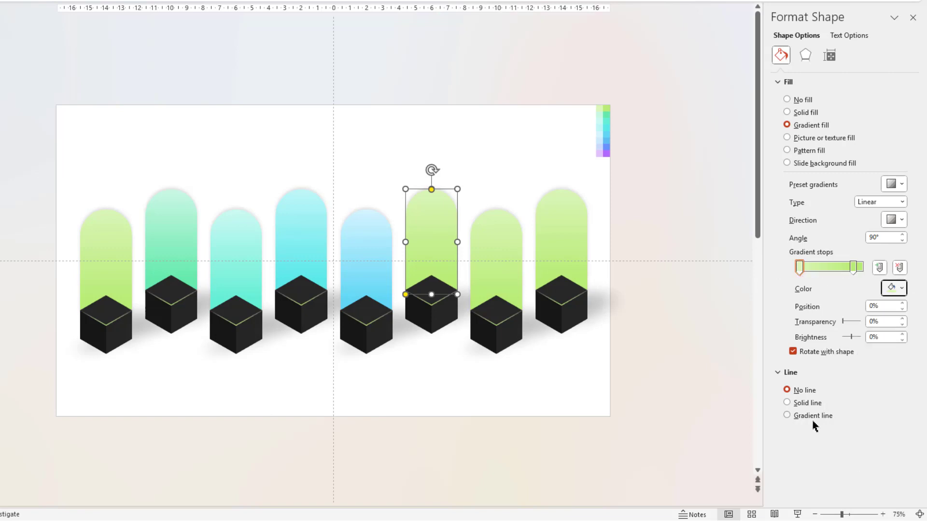
pyautogui.click(852, 268)
pyautogui.click(900, 289)
pyautogui.click(850, 460)
# Tint the seventh bar lavender-blue at the top and blue-purple at the bottom
pyautogui.click(607, 138)
pyautogui.press('Tab')
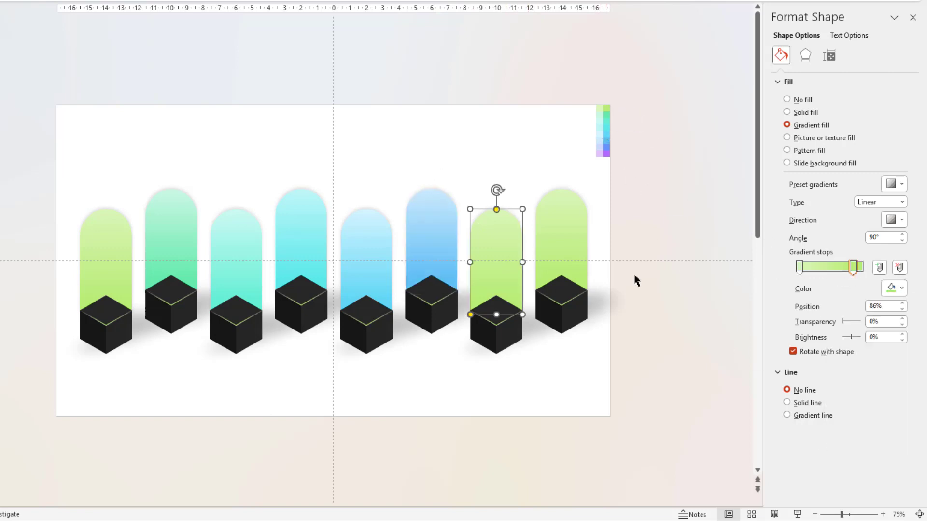
pyautogui.click(799, 267)
pyautogui.click(900, 289)
pyautogui.click(850, 460)
pyautogui.click(606, 137)
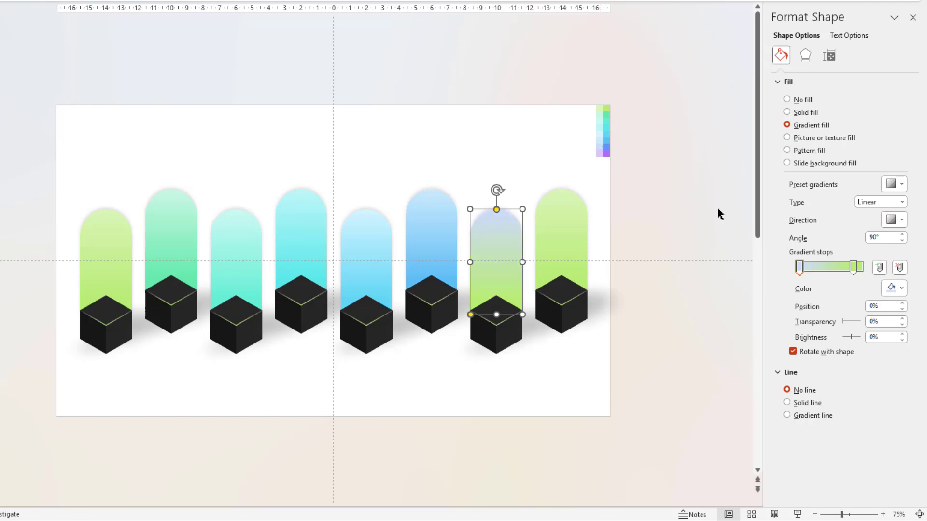
pyautogui.click(853, 267)
pyautogui.click(901, 289)
pyautogui.click(850, 460)
pyautogui.click(606, 140)
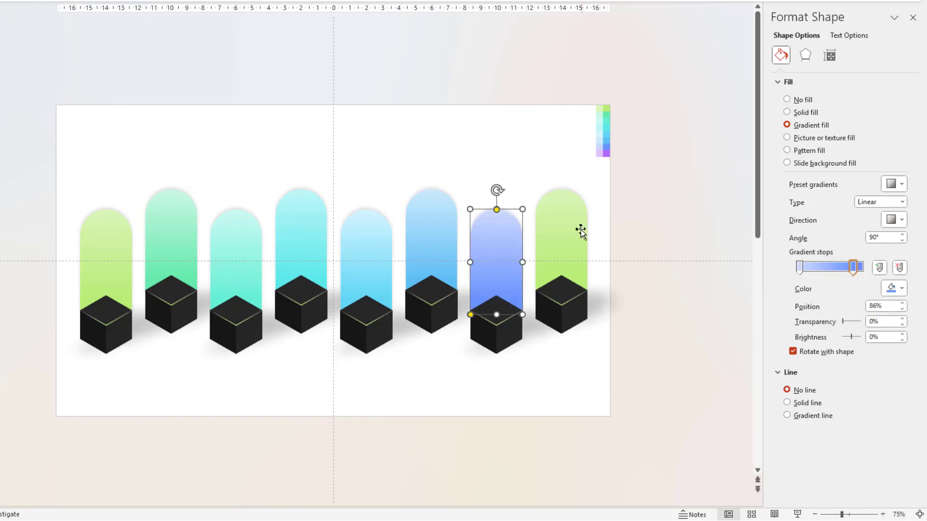
# Tint the eighth bar lavender at the top and purple at the bottom
pyautogui.press('Tab')
pyautogui.click(800, 268)
pyautogui.click(901, 289)
pyautogui.click(850, 460)
pyautogui.click(607, 140)
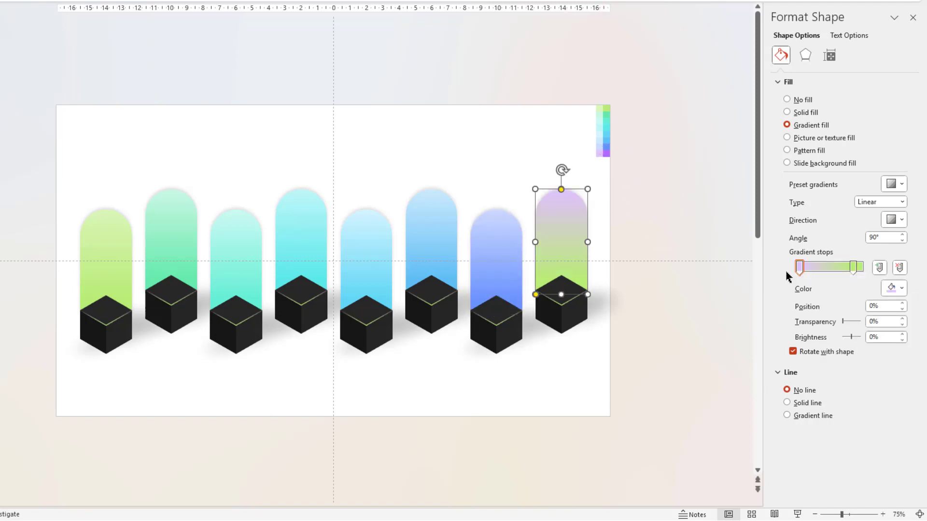
pyautogui.click(896, 290)
pyautogui.click(849, 461)
pyautogui.click(606, 152)
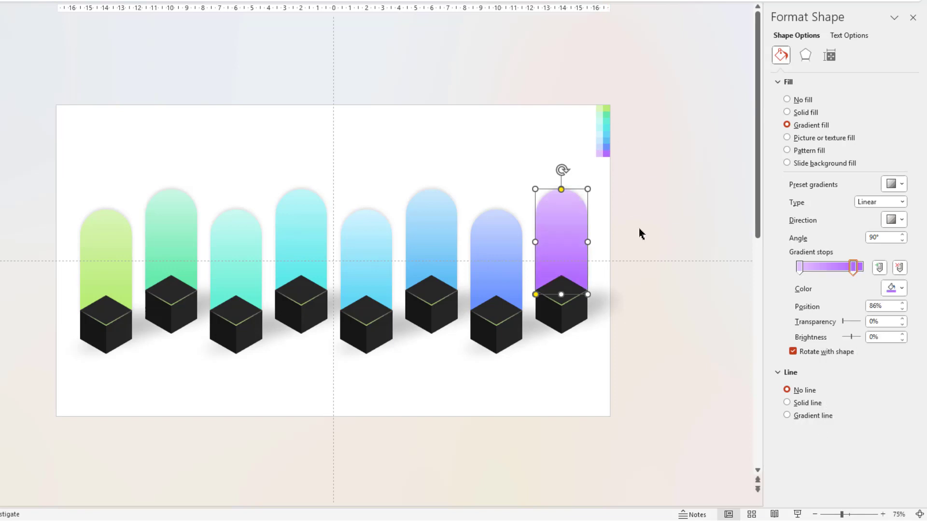
pyautogui.click(670, 295)
# Select the second cube's top-edge line and eyedrop a colour for its gradient end stop
pyautogui.scroll(2, 154, 316)
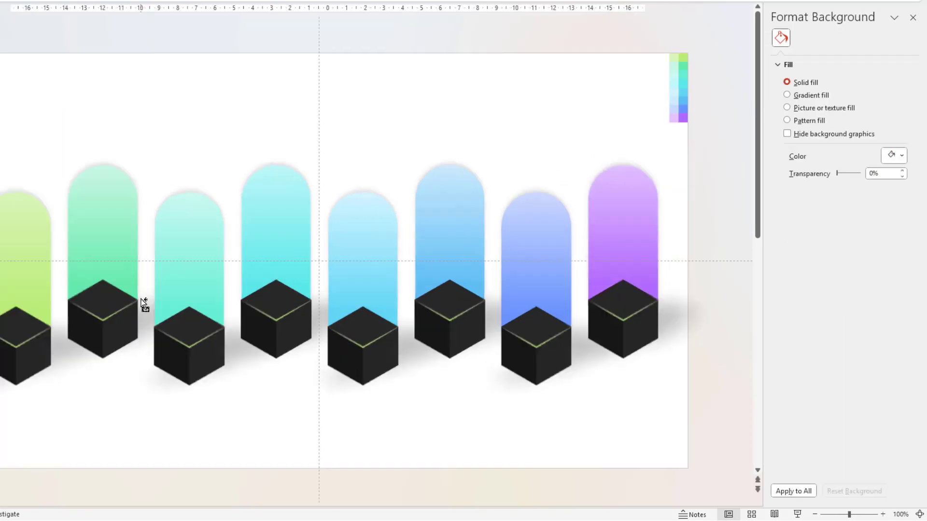
pyautogui.scroll(1, 114, 263)
pyautogui.scroll(1, 97, 311)
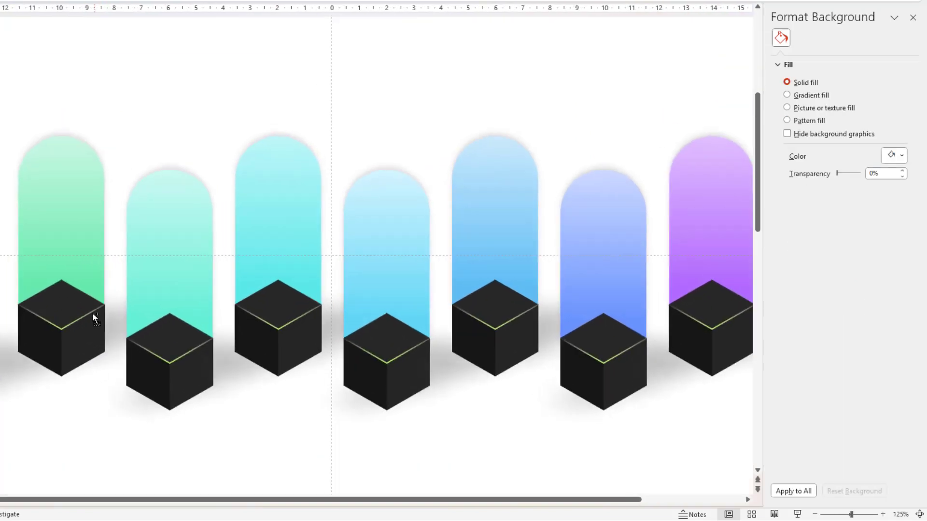
pyautogui.scroll(3, 78, 333)
pyautogui.moveTo(134, 501); pyautogui.dragTo(45, 491)
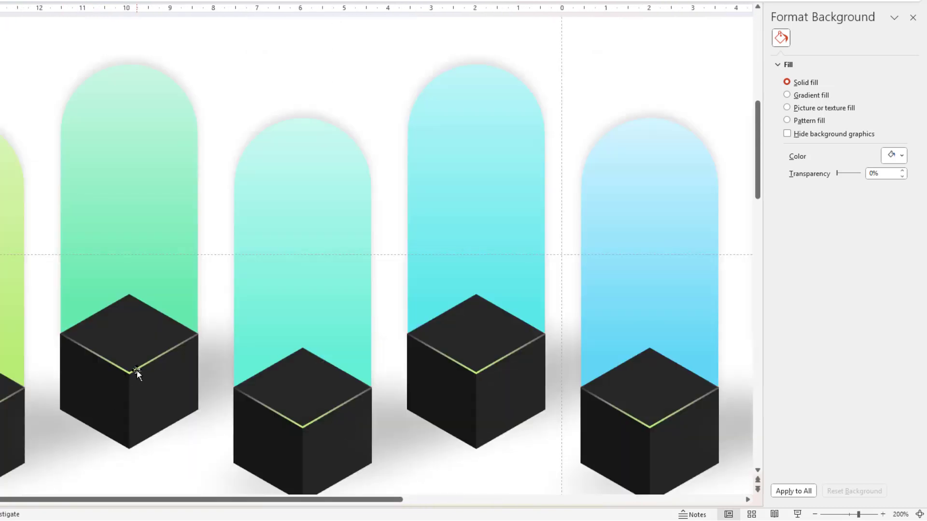
pyautogui.click(138, 370)
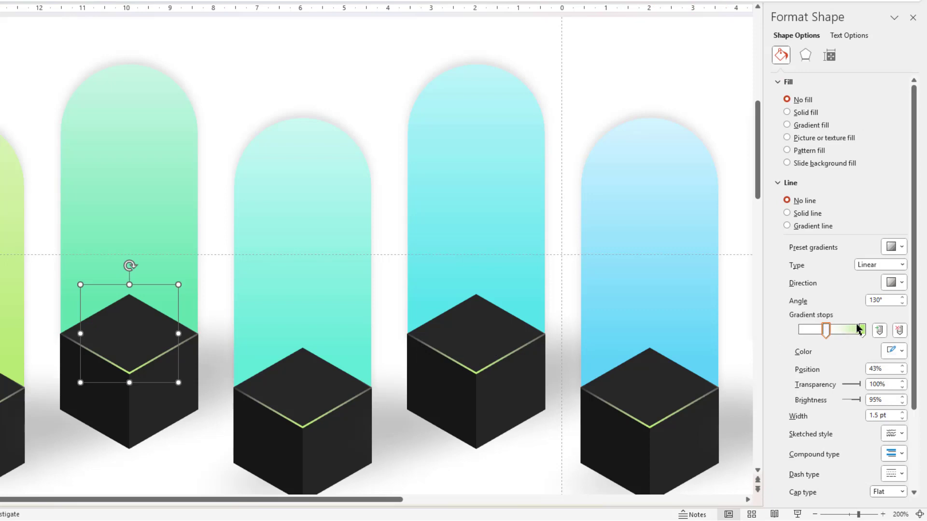
pyautogui.click(861, 330)
pyautogui.click(897, 351)
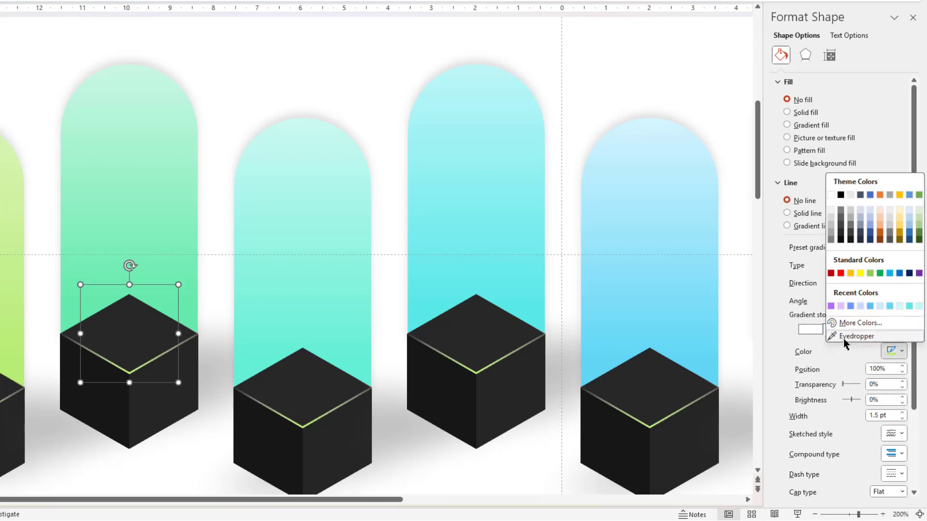
pyautogui.click(846, 338)
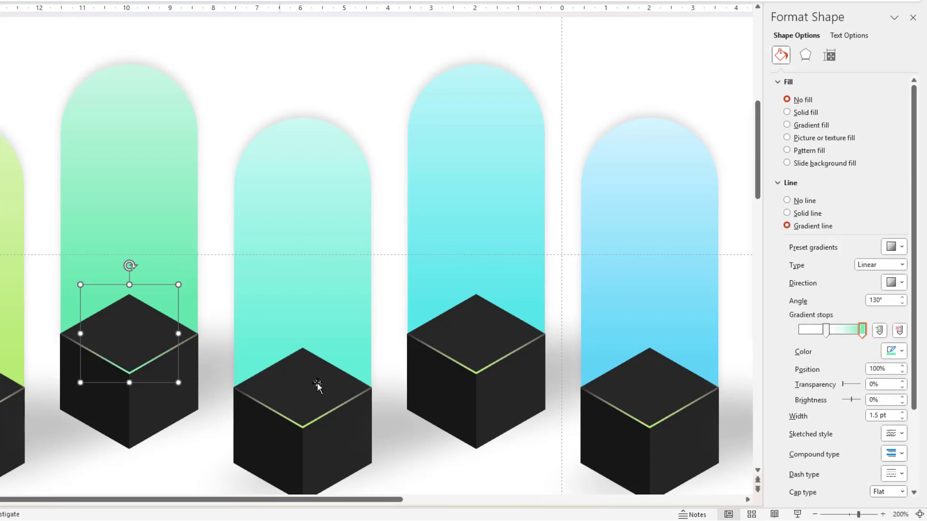
# Match the next cubes' top-edge lines to their teal and neighbouring column colours
pyautogui.click(325, 415)
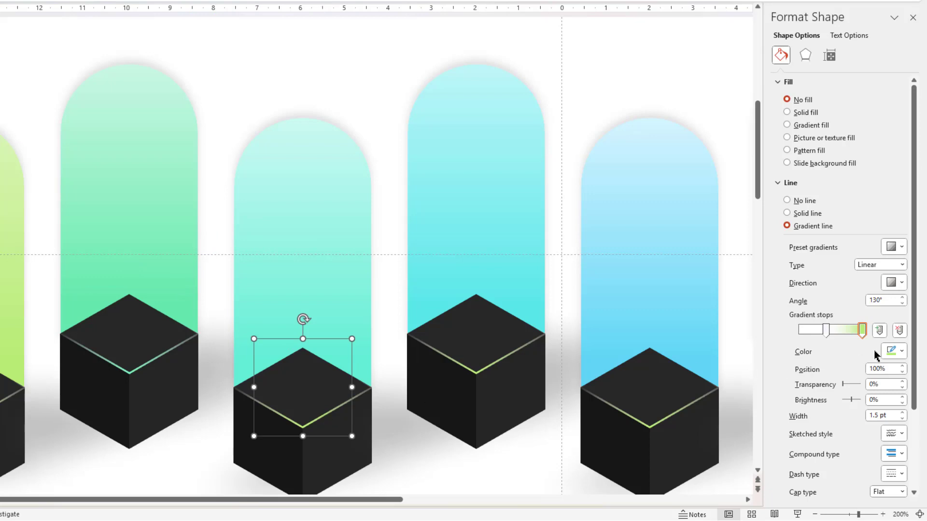
pyautogui.click(899, 351)
pyautogui.click(846, 338)
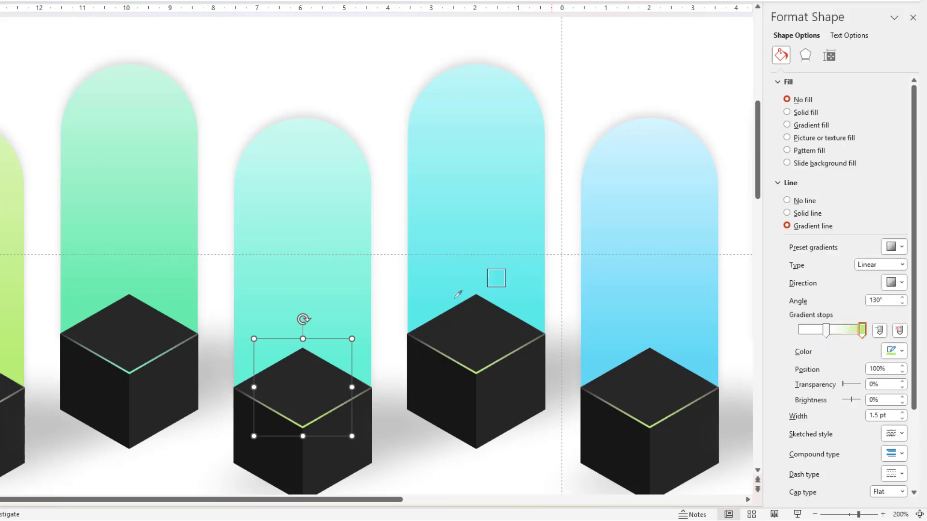
pyautogui.click(359, 351)
pyautogui.click(451, 356)
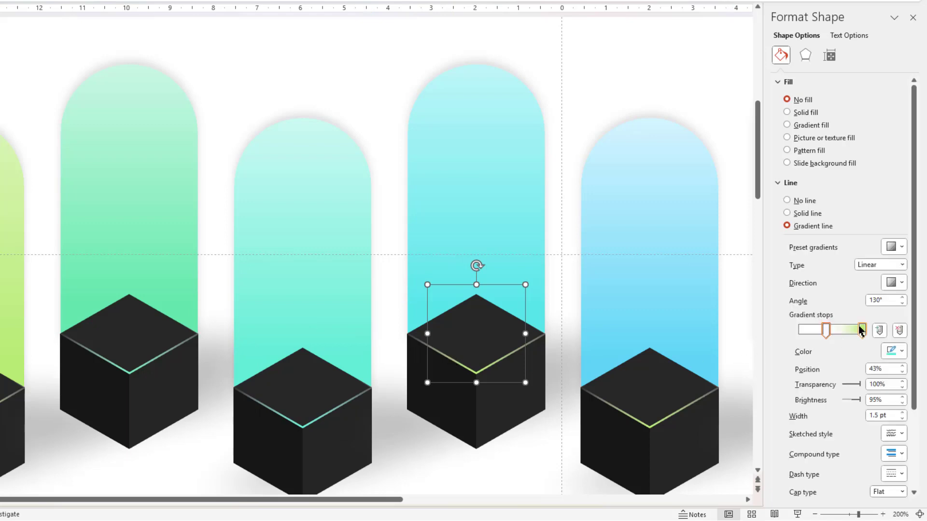
pyautogui.click(862, 331)
pyautogui.click(899, 351)
pyautogui.click(846, 336)
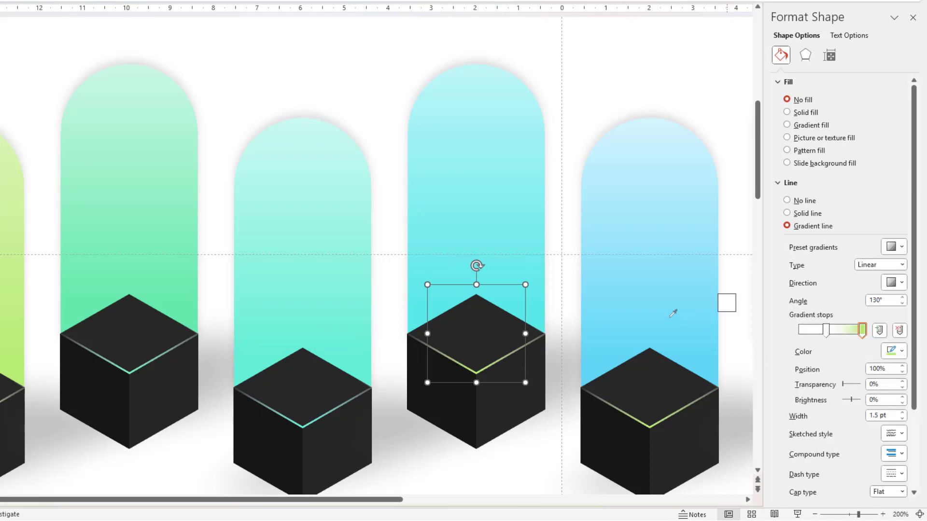
pyautogui.click(604, 377)
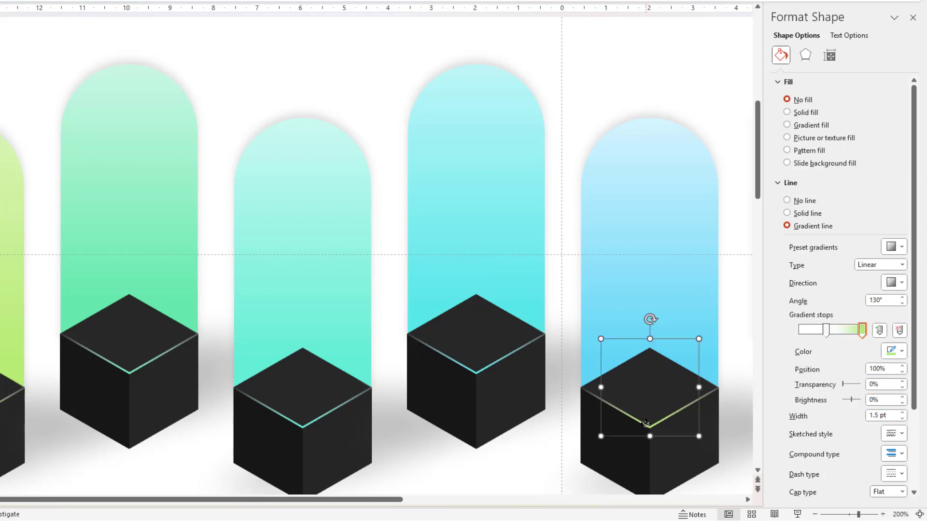
# Tint the following cube edges with the light blue and blue column colours
pyautogui.click(899, 351)
pyautogui.click(846, 334)
pyautogui.click(710, 350)
pyautogui.moveTo(392, 502); pyautogui.dragTo(605, 499)
pyautogui.click(362, 358)
pyautogui.click(902, 353)
pyautogui.click(846, 339)
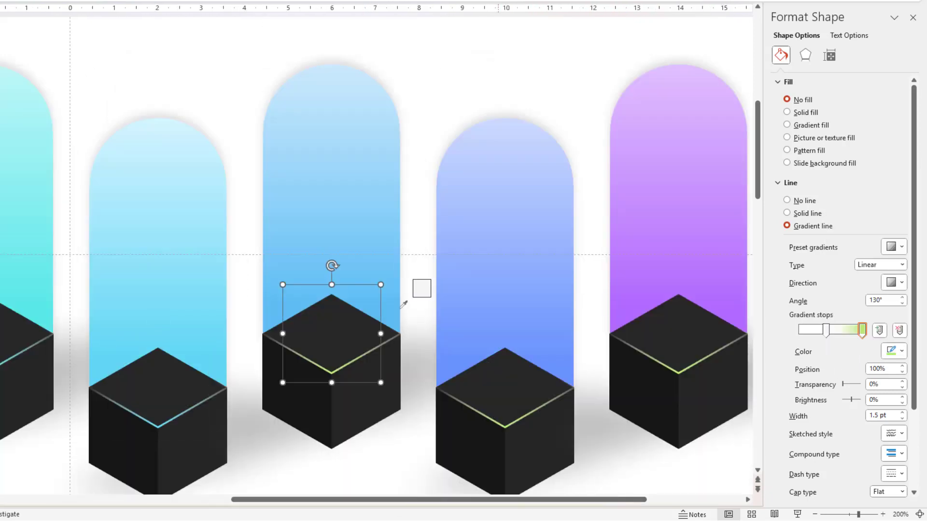
pyautogui.click(394, 309)
pyautogui.click(516, 399)
# Tint the last two cube edges with the periwinkle and purple column colours
pyautogui.click(862, 330)
pyautogui.click(901, 353)
pyautogui.click(846, 338)
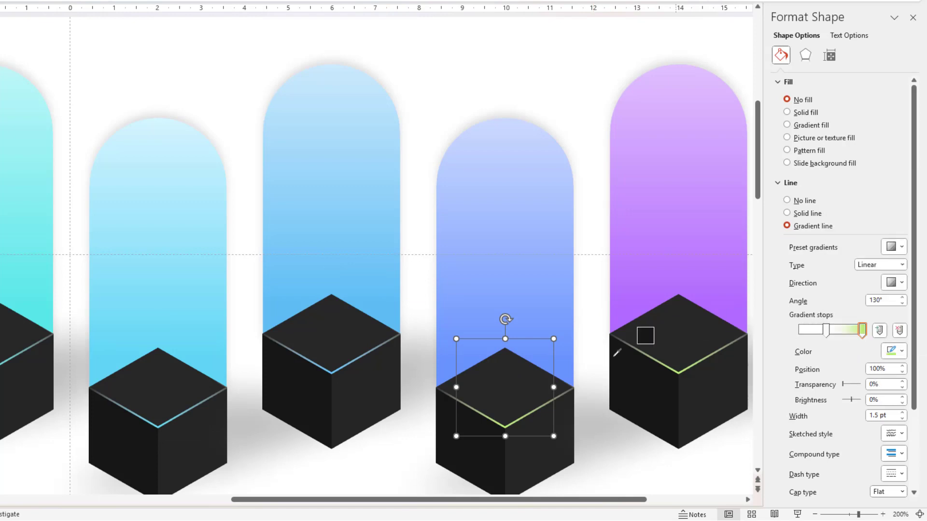
pyautogui.click(586, 350)
pyautogui.click(696, 368)
pyautogui.click(863, 331)
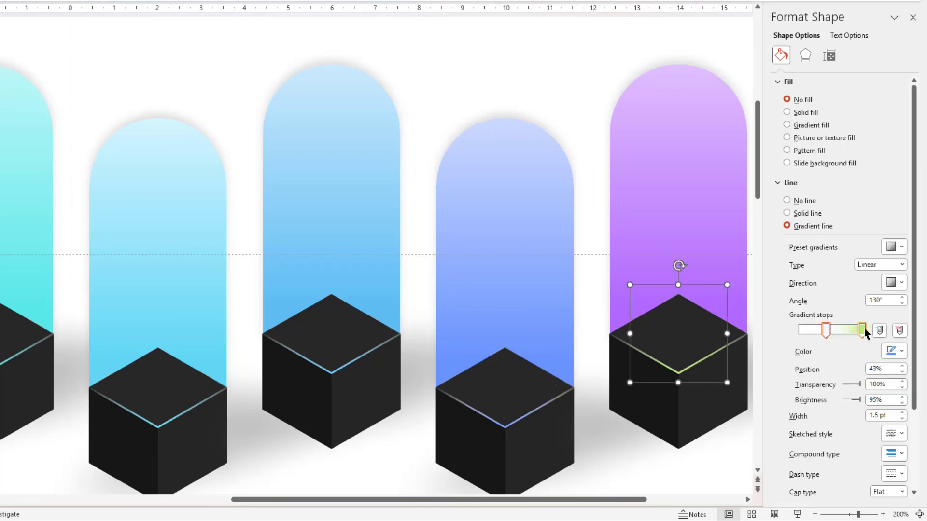
pyautogui.click(901, 351)
pyautogui.click(846, 393)
pyautogui.click(745, 311)
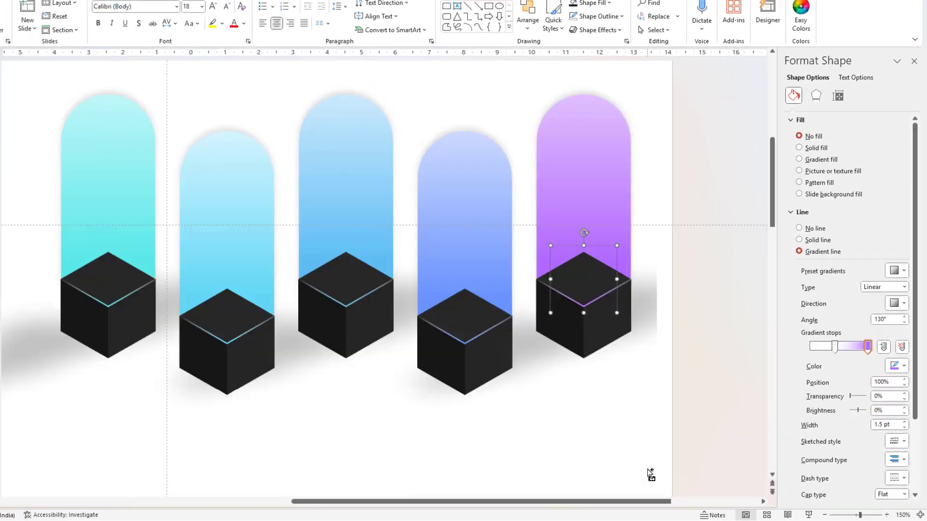
pyautogui.keyDown('ctrl'); pyautogui.scroll(-3, 608, 457); pyautogui.keyUp('ctrl')
pyautogui.keyDown('ctrl'); pyautogui.scroll(-2, 608, 456); pyautogui.keyUp('ctrl')
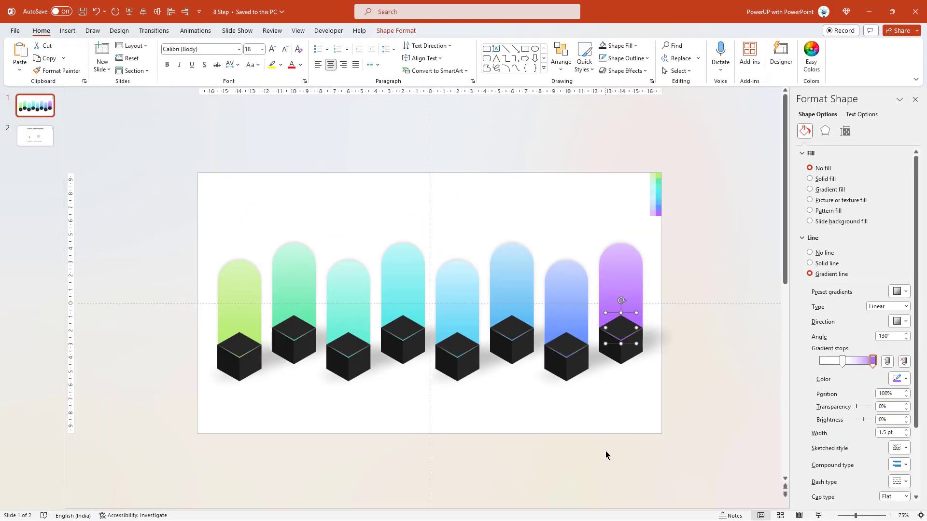
# Copy the large '1' numeral from slide 2 onto slide 1 and drag it beneath the cubes
pyautogui.click(460, 459)
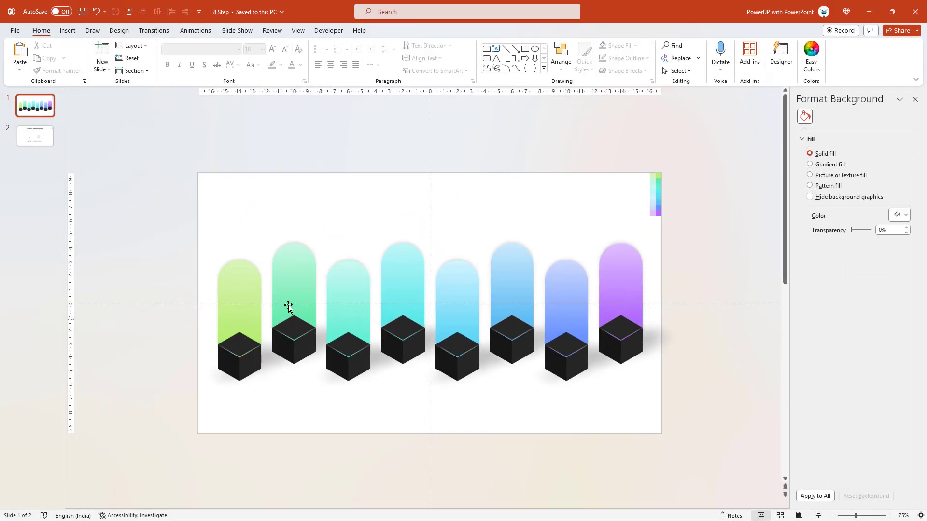
pyautogui.click(41, 145)
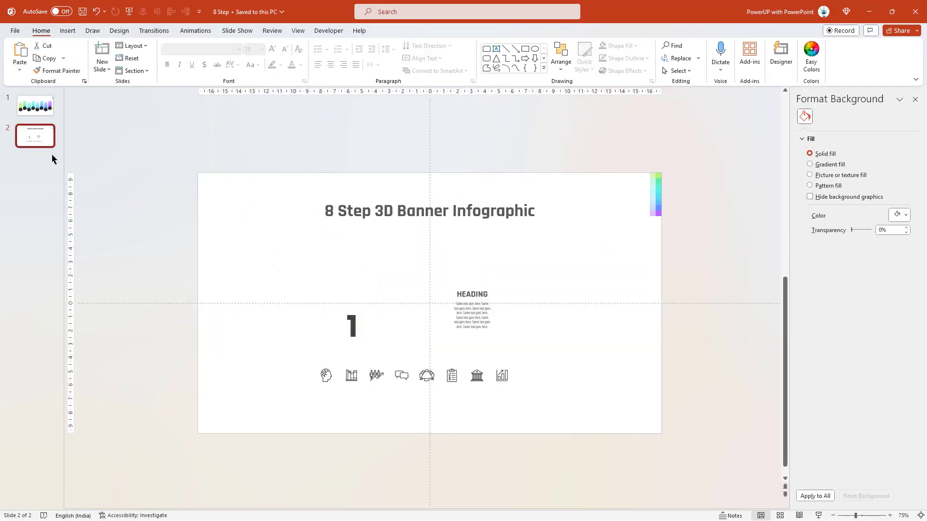
pyautogui.click(360, 344)
pyautogui.click(50, 115)
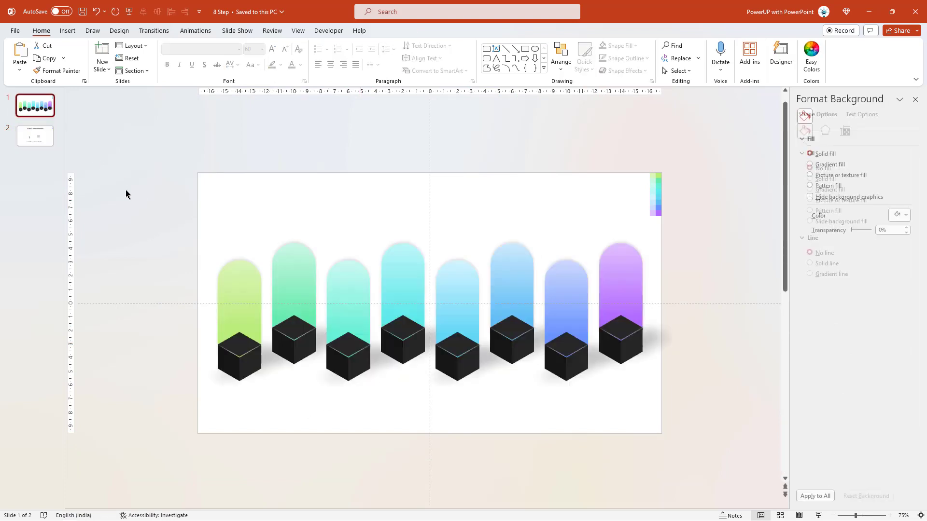
pyautogui.click(354, 333)
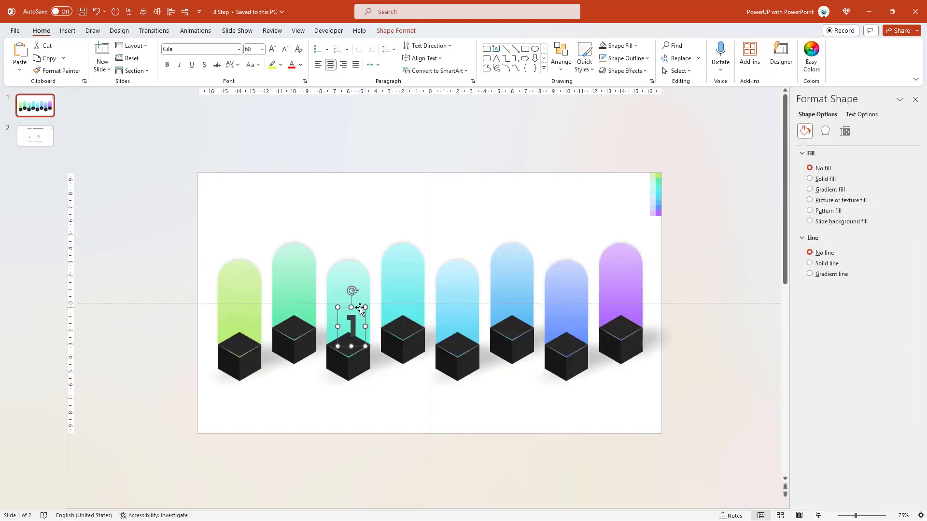
pyautogui.moveTo(360, 308); pyautogui.dragTo(547, 386)
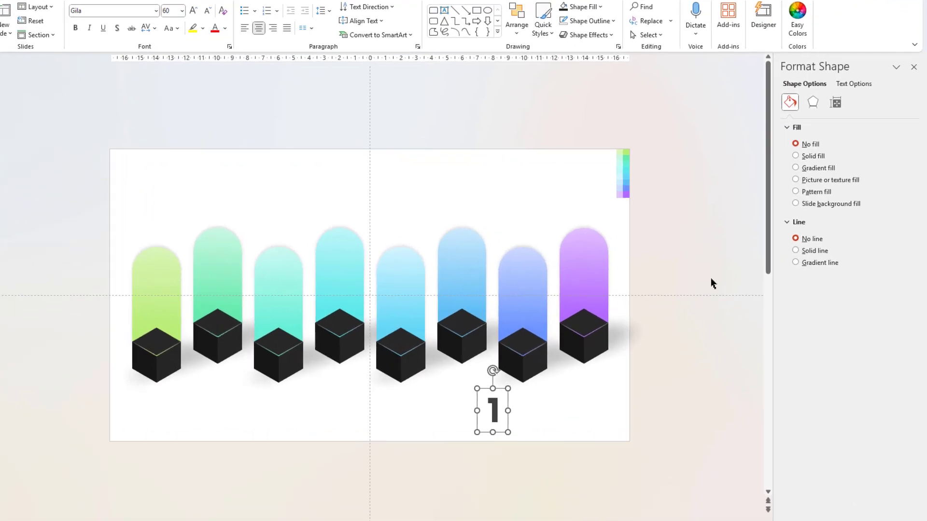
# Give the '1' an isometric top-down 3-D rotation preset and move it onto the first cube
pyautogui.click(813, 106)
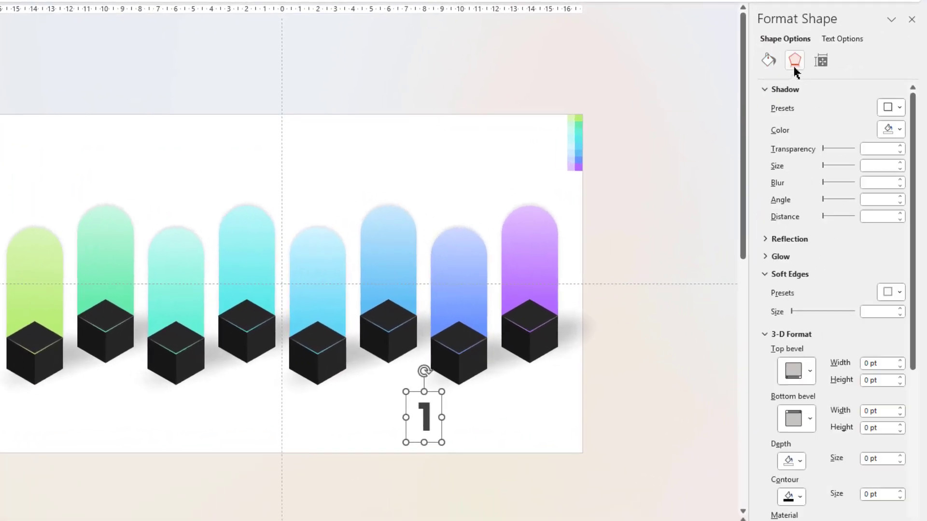
pyautogui.moveTo(913, 262); pyautogui.dragTo(912, 424)
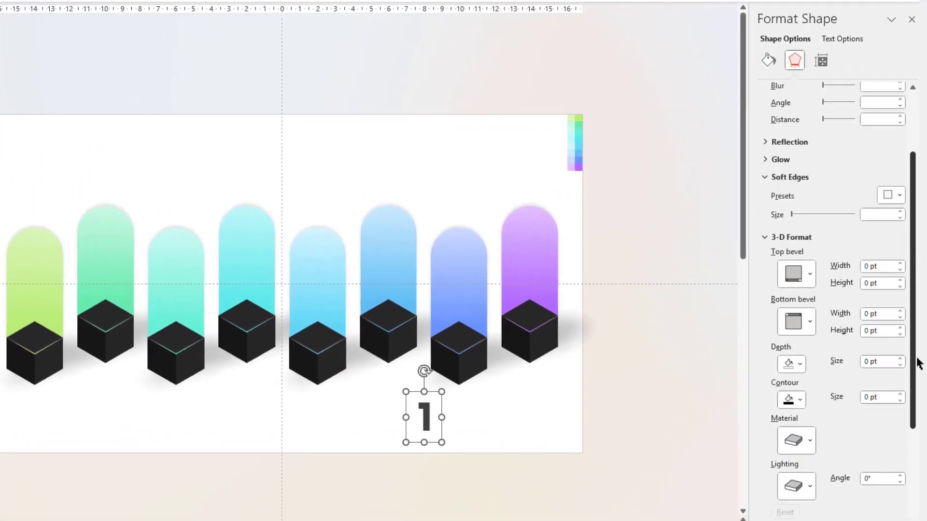
pyautogui.click(893, 391)
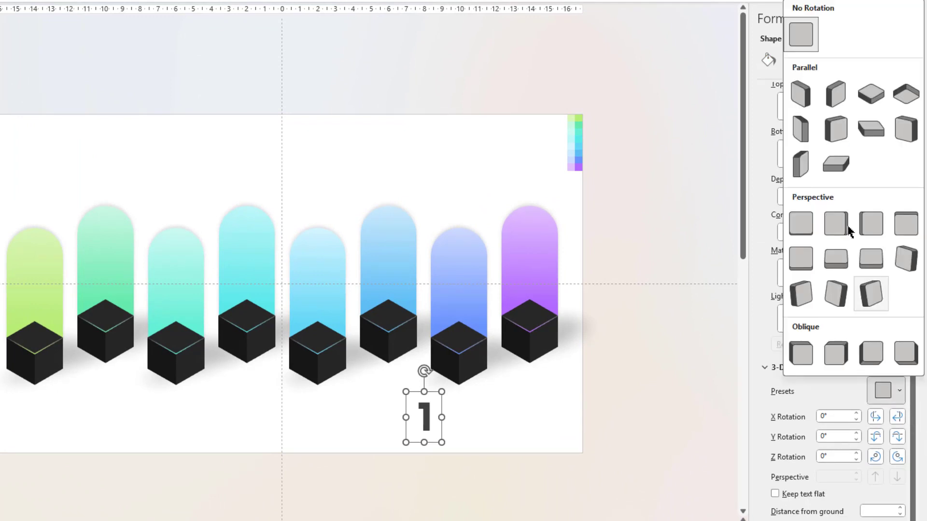
pyautogui.click(868, 100)
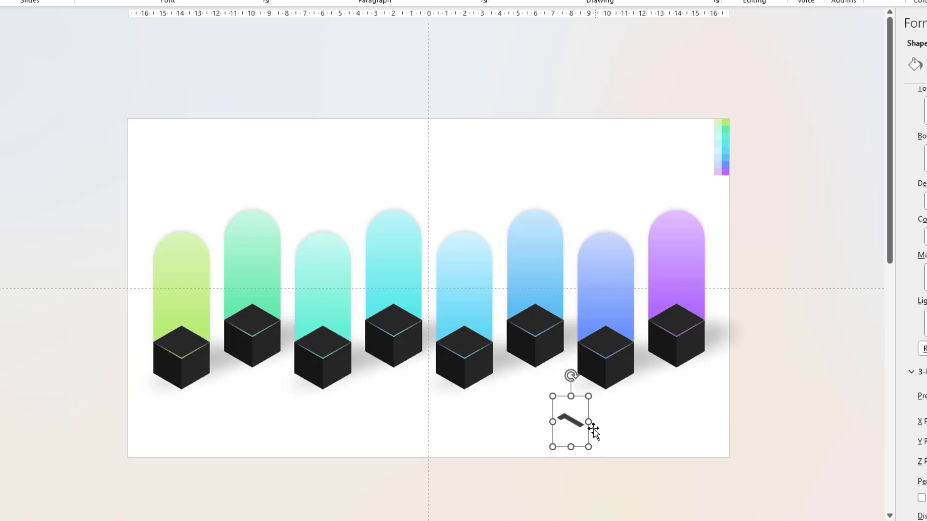
pyautogui.moveTo(593, 430); pyautogui.dragTo(206, 354)
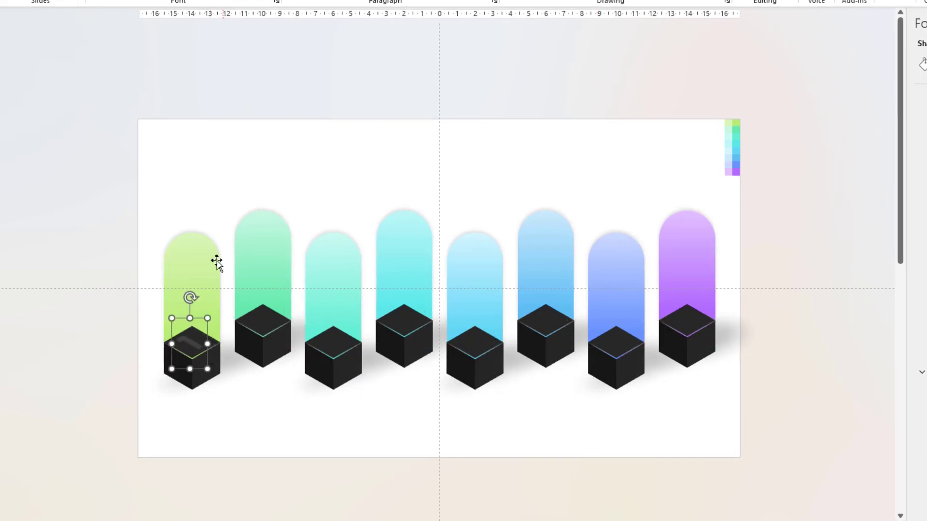
# Set the numeral to 54 pt, centre it, eyedrop lime green, and copy it onto cube two
pyautogui.keyDown('ctrl'); pyautogui.scroll(2, 150, 316); pyautogui.keyUp('ctrl')
pyautogui.keyDown('ctrl'); pyautogui.scroll(2, 120, 328); pyautogui.keyUp('ctrl')
pyautogui.keyDown('ctrl'); pyautogui.scroll(2, 101, 338); pyautogui.keyUp('ctrl')
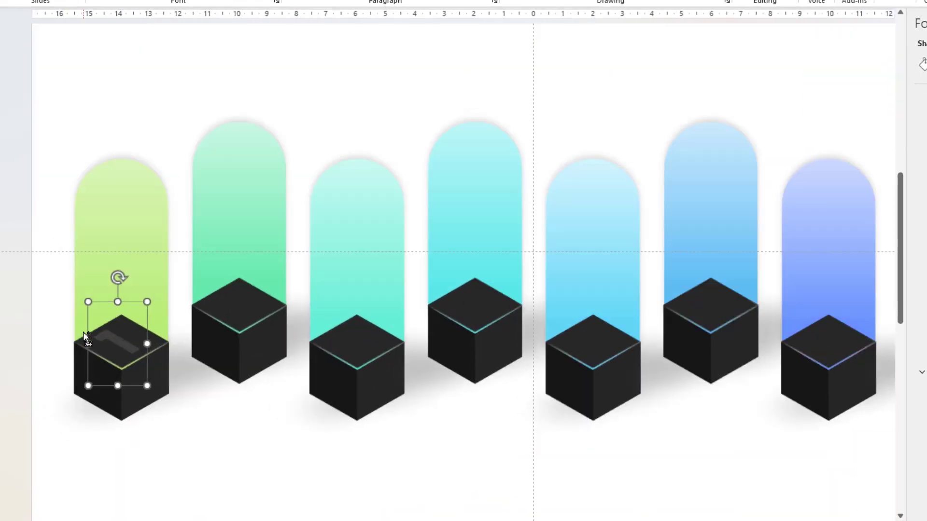
pyautogui.keyDown('ctrl'); pyautogui.scroll(2, 90, 352); pyautogui.keyUp('ctrl')
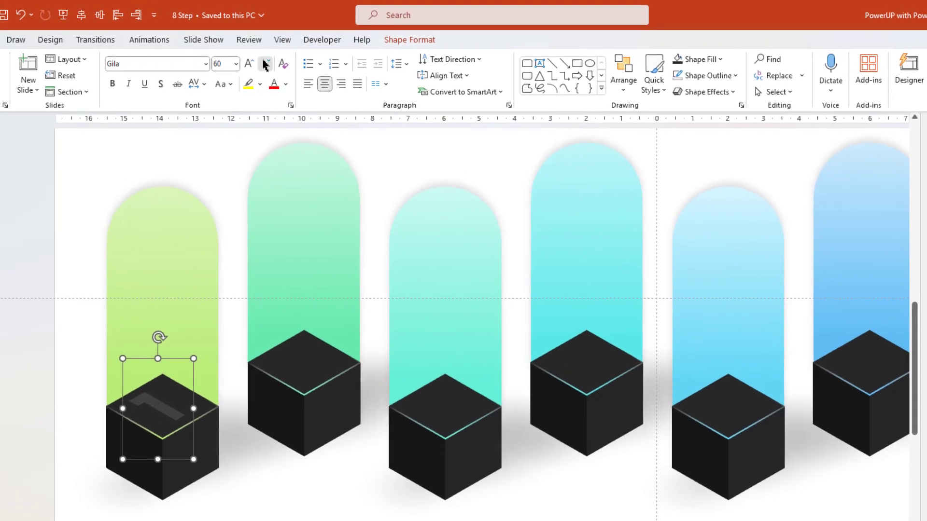
pyautogui.click(265, 64)
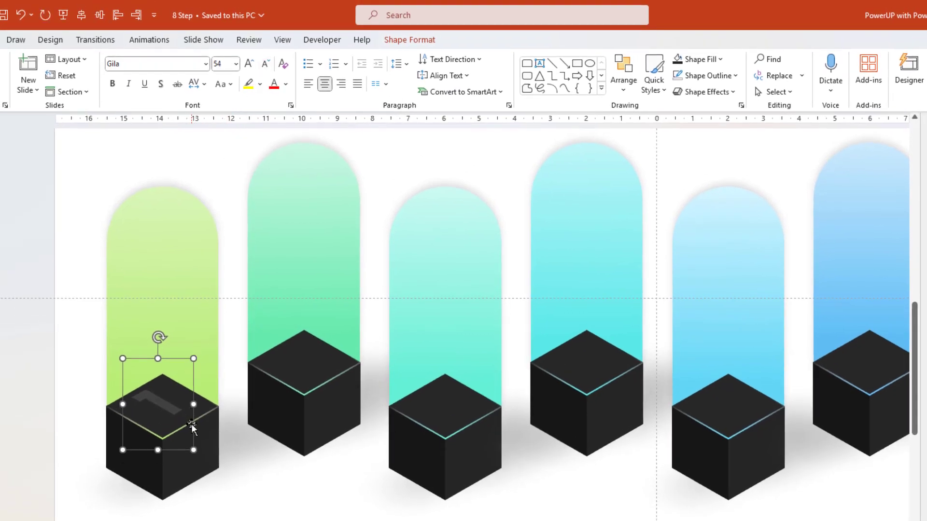
pyautogui.moveTo(191, 424); pyautogui.dragTo(194, 429)
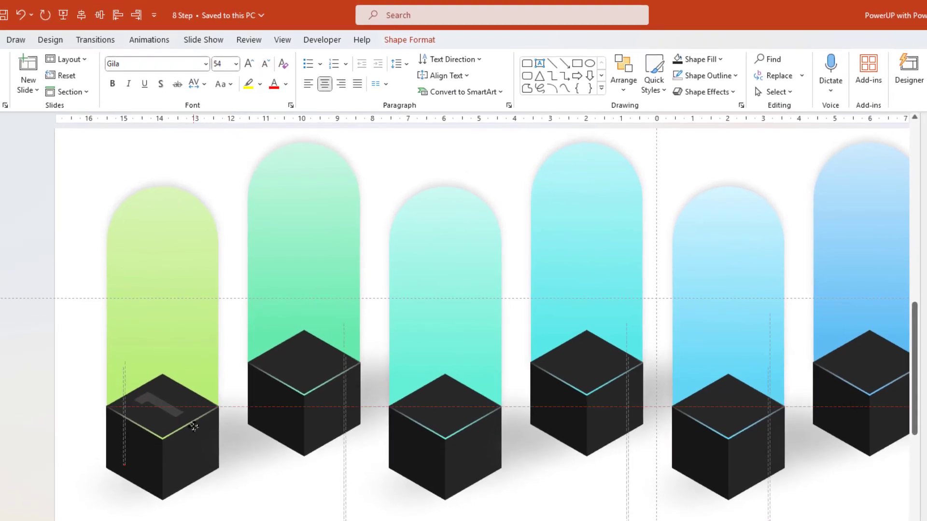
pyautogui.click(288, 85)
pyautogui.click(303, 274)
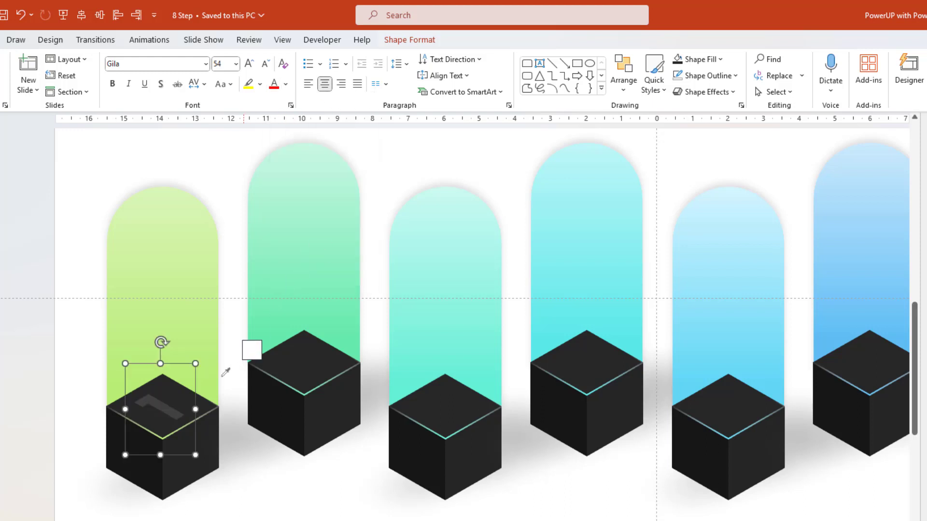
pyautogui.moveTo(194, 427); pyautogui.dragTo(340, 385)
# Change the copied number to 2 and colour it with the eyedropper to match its column
pyautogui.click(317, 363)
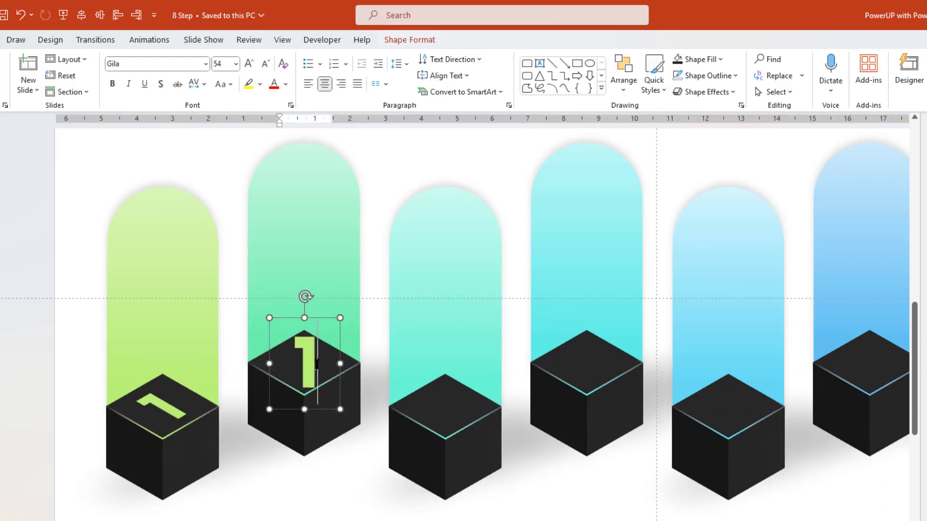
pyautogui.write('2')
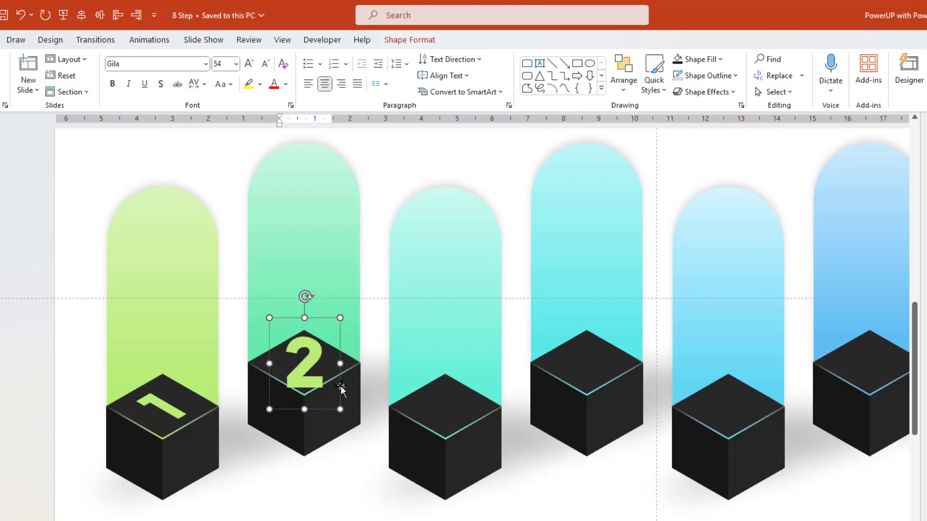
pyautogui.click(322, 414)
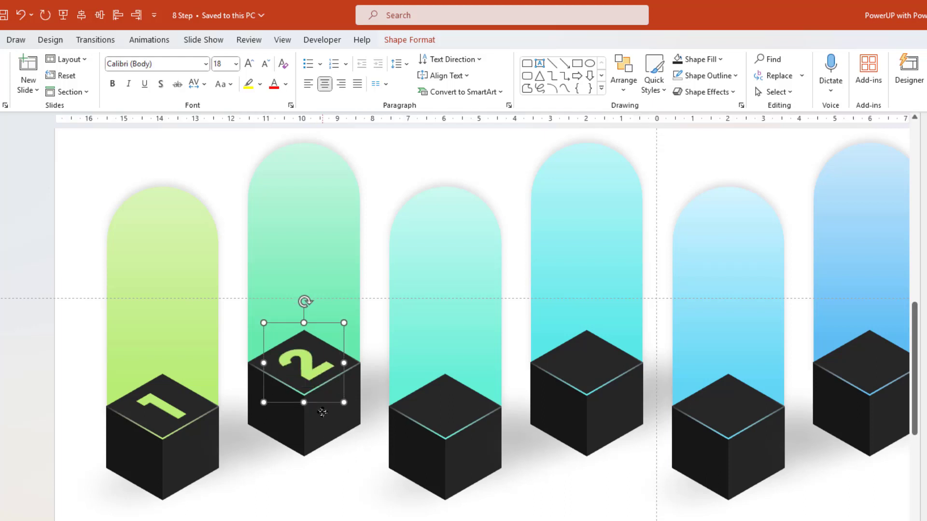
pyautogui.click(285, 85)
pyautogui.click(286, 273)
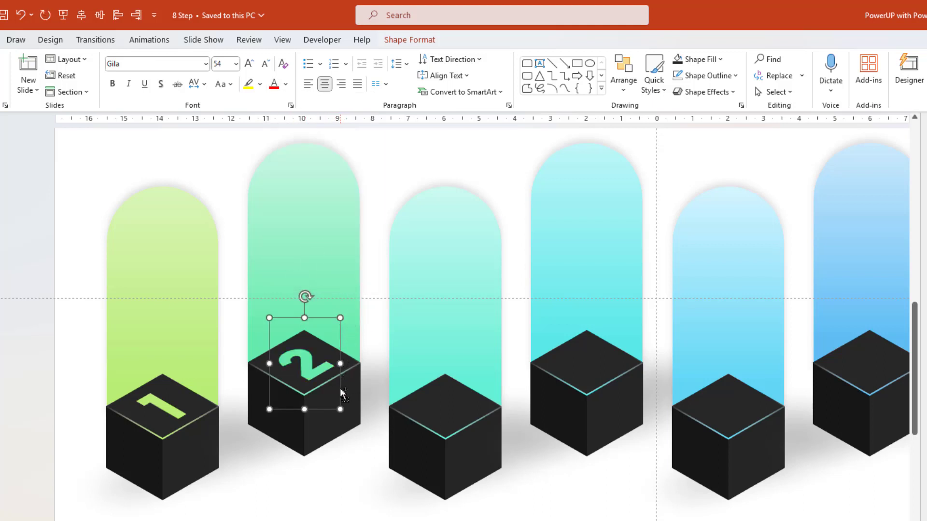
# Copy the number onto the third cube as 3, centred on the top and colour-matched to its column
pyautogui.moveTo(342, 393); pyautogui.dragTo(486, 431)
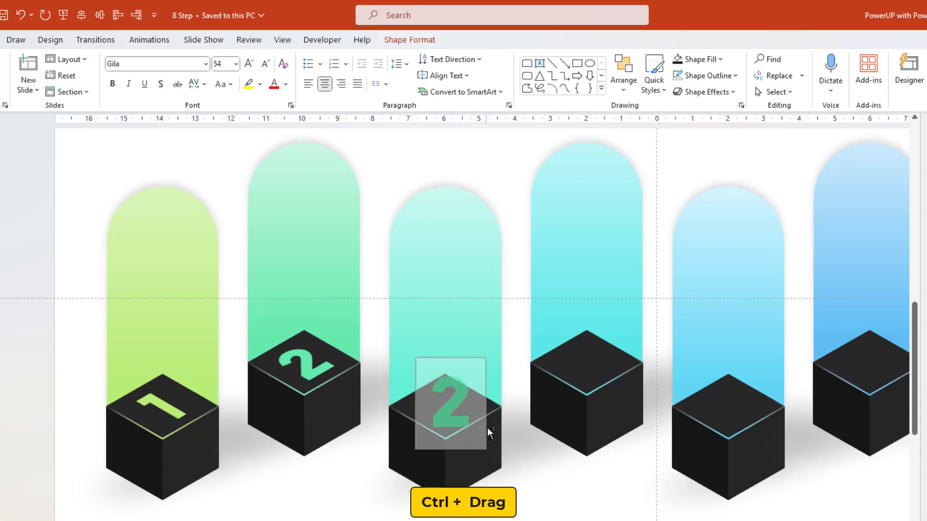
pyautogui.click(460, 407)
pyautogui.press('BackSpace')
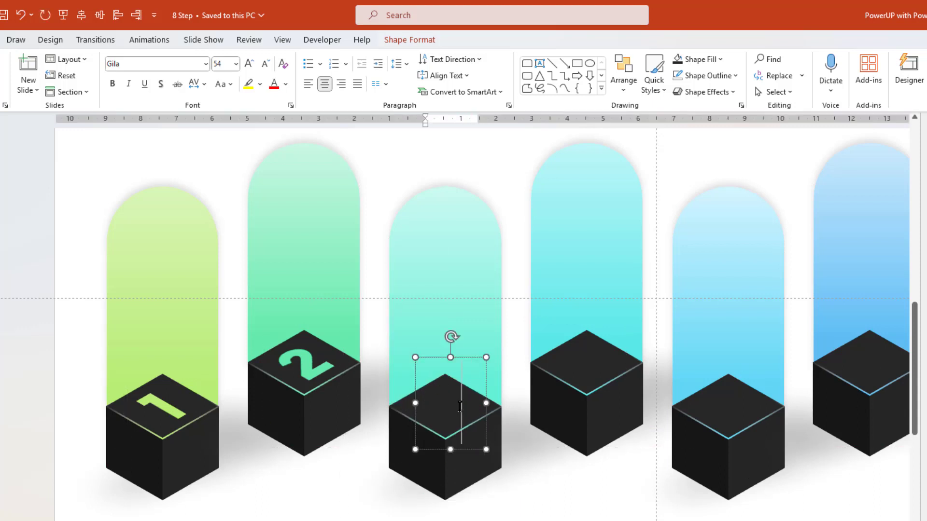
pyautogui.write('3')
pyautogui.press('Escape')
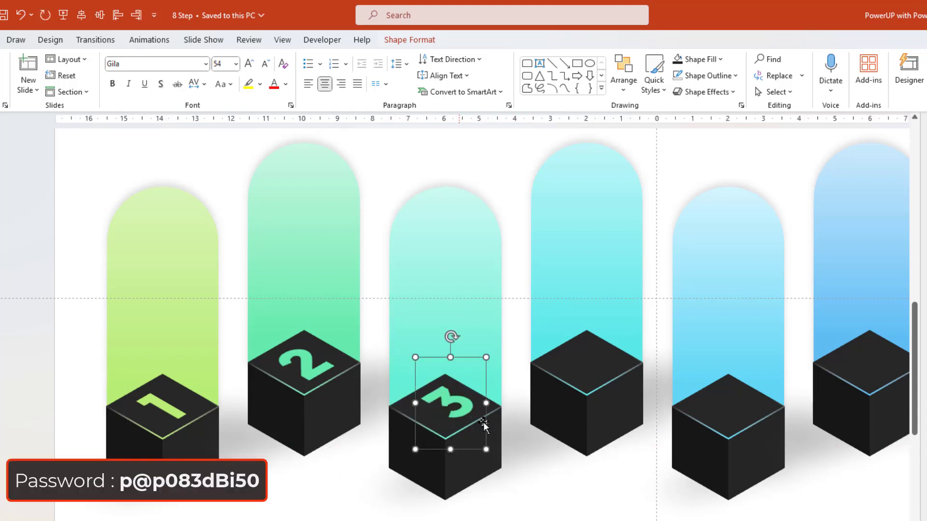
pyautogui.moveTo(485, 424); pyautogui.dragTo(480, 426)
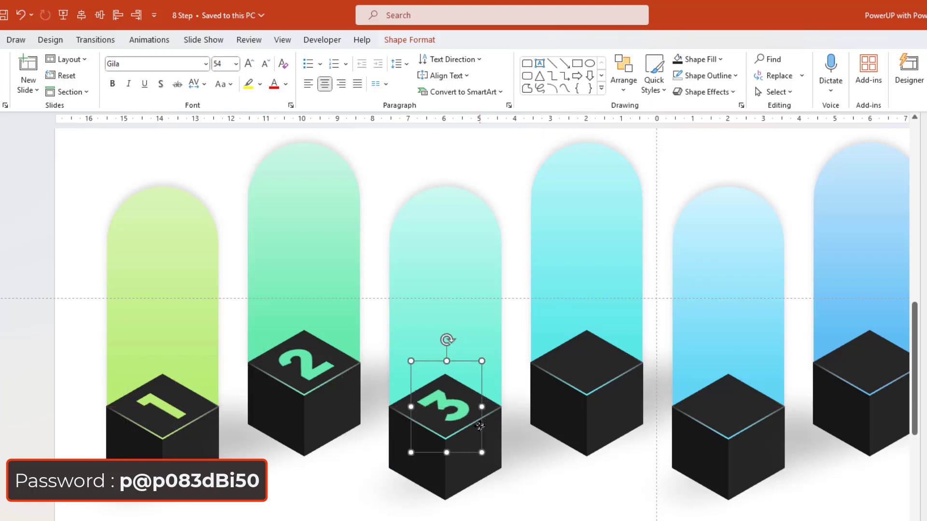
pyautogui.click(286, 85)
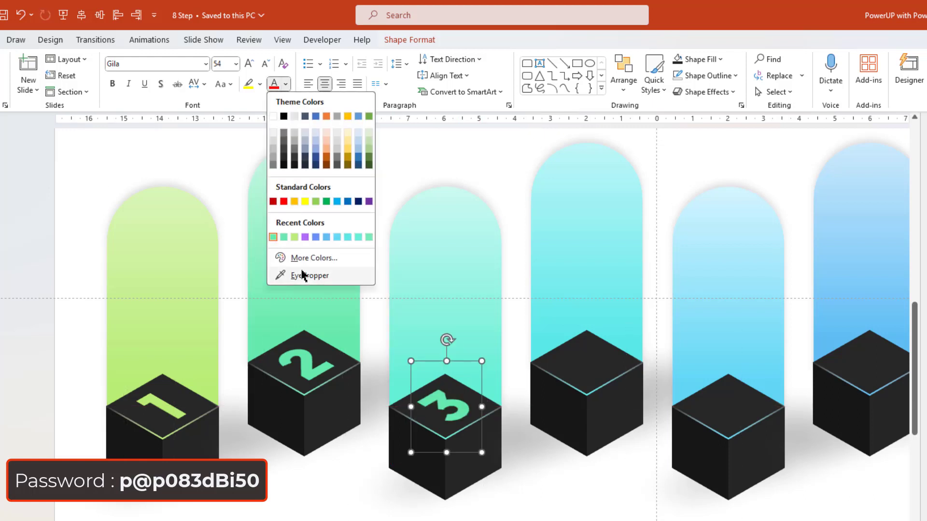
pyautogui.click(303, 275)
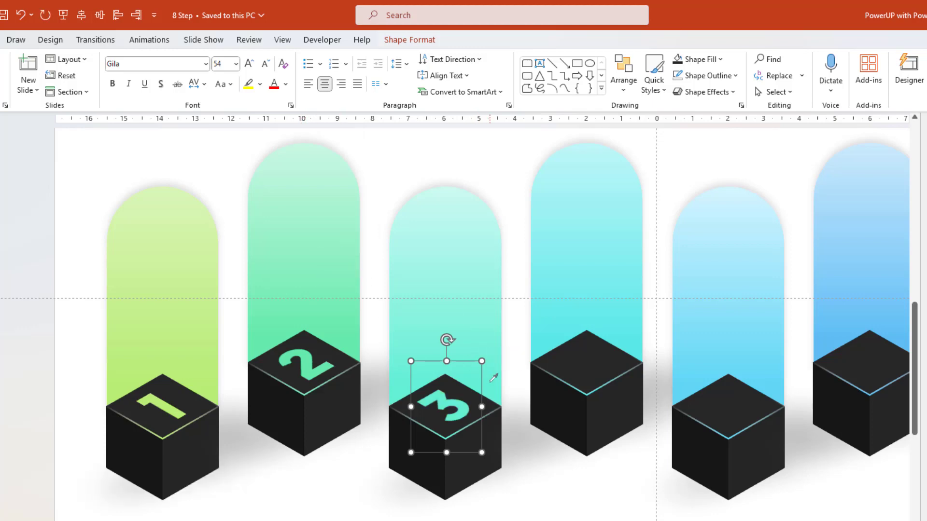
# Place a 4 on the fourth cube, tinted with its column's cyan
pyautogui.hscroll(3, 321, 444)
pyautogui.moveTo(313, 445)
pyautogui.keyDown('ctrl'); pyautogui.mouseDown()
pyautogui.moveTo(455, 404)
pyautogui.moveTo(455, 380)
pyautogui.mouseUp(); pyautogui.keyUp('ctrl')
pyautogui.click(445, 364)
pyautogui.write('4')
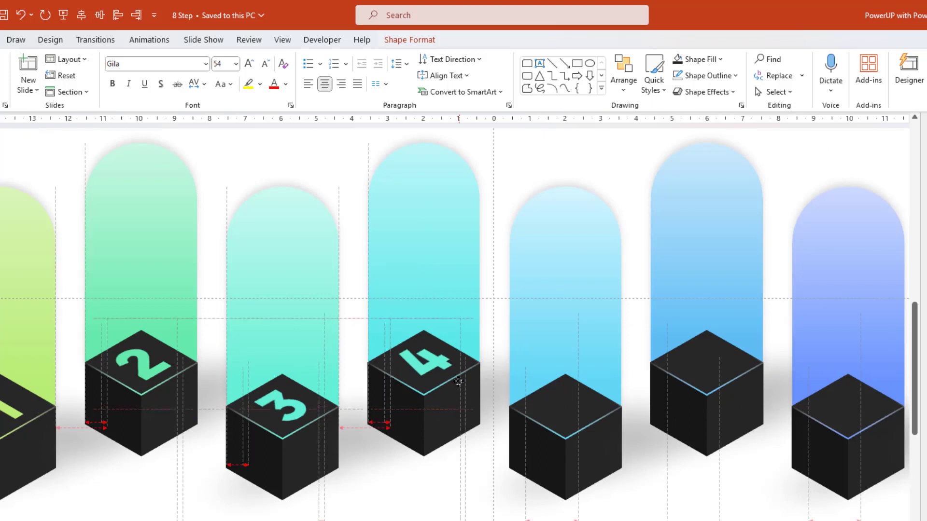
pyautogui.click(286, 84)
pyautogui.click(291, 273)
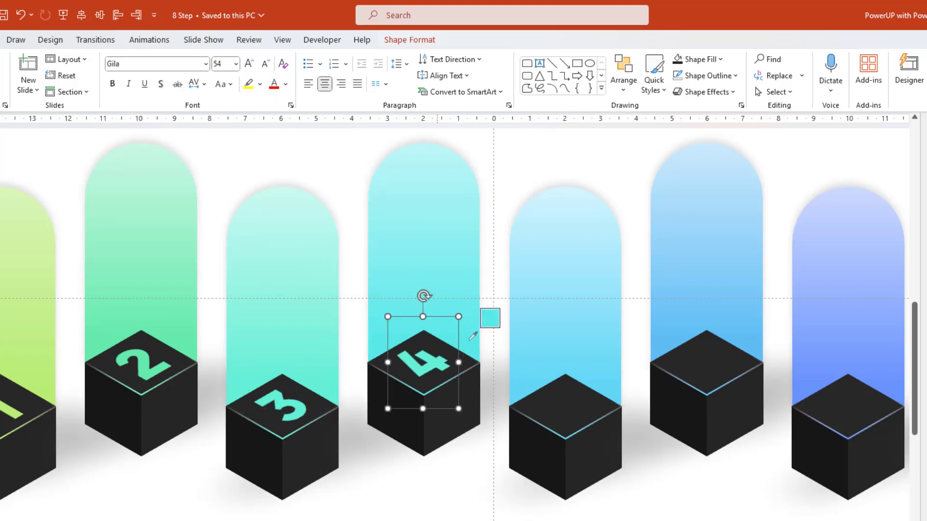
pyautogui.click(477, 330)
# Duplicate the number onto cube 5 as 5, coloured to match its column
pyautogui.keyDown('ctrl'); pyautogui.moveTo(456, 392); pyautogui.dragTo(602, 429); pyautogui.keyUp('ctrl')
pyautogui.write('5')
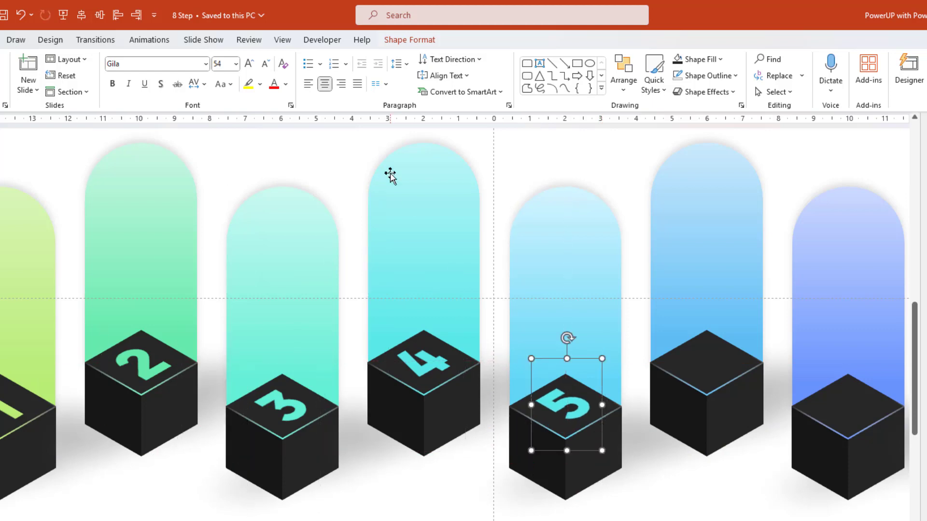
pyautogui.click(286, 84)
pyautogui.click(299, 276)
# Duplicate the number onto cube 6 as 6, coloured to match its column
pyautogui.keyDown('ctrl'); pyautogui.moveTo(608, 428); pyautogui.dragTo(743, 383); pyautogui.keyUp('ctrl')
pyautogui.write('6')
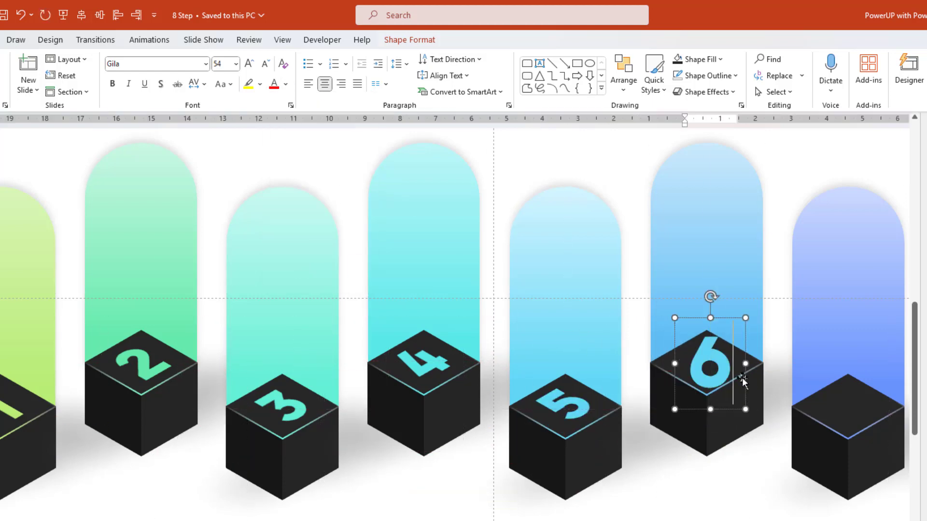
pyautogui.press('Escape')
pyautogui.click(286, 84)
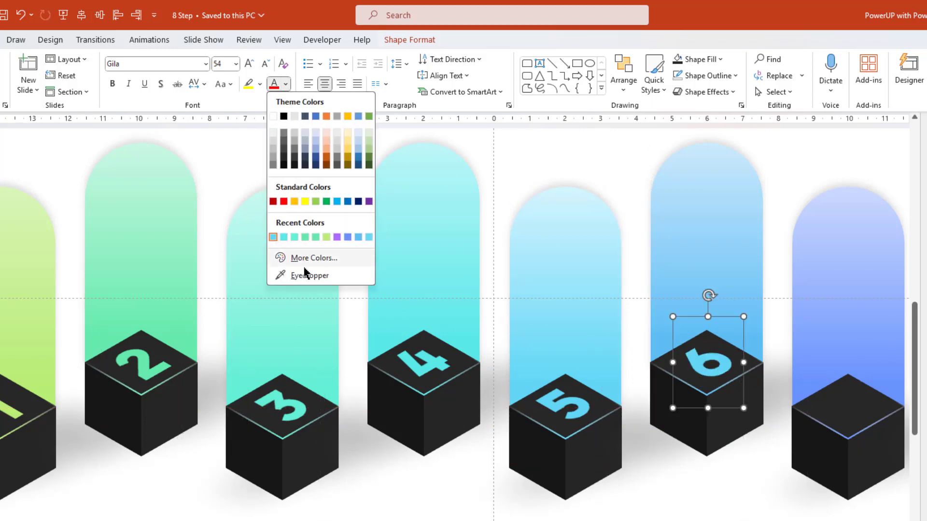
pyautogui.click(305, 274)
# Duplicate the number onto cube 7 as 7, coloured to match its column
pyautogui.hscroll(5, 454, 324)
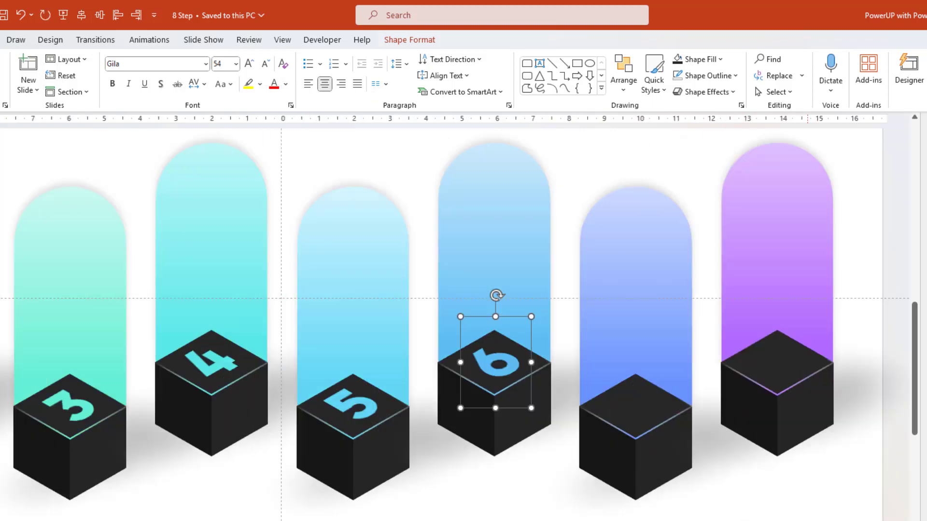
pyautogui.moveTo(533, 398); pyautogui.dragTo(675, 436)
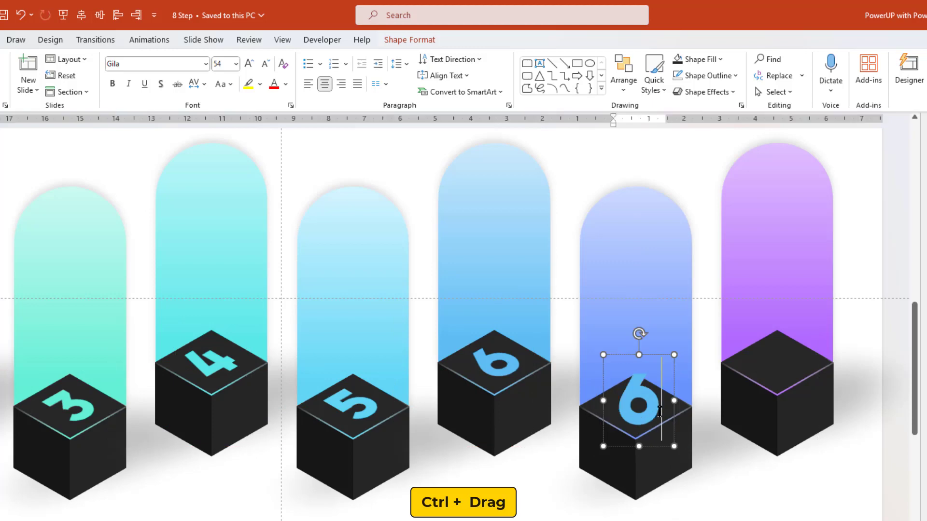
pyautogui.write('7')
pyautogui.click(680, 426)
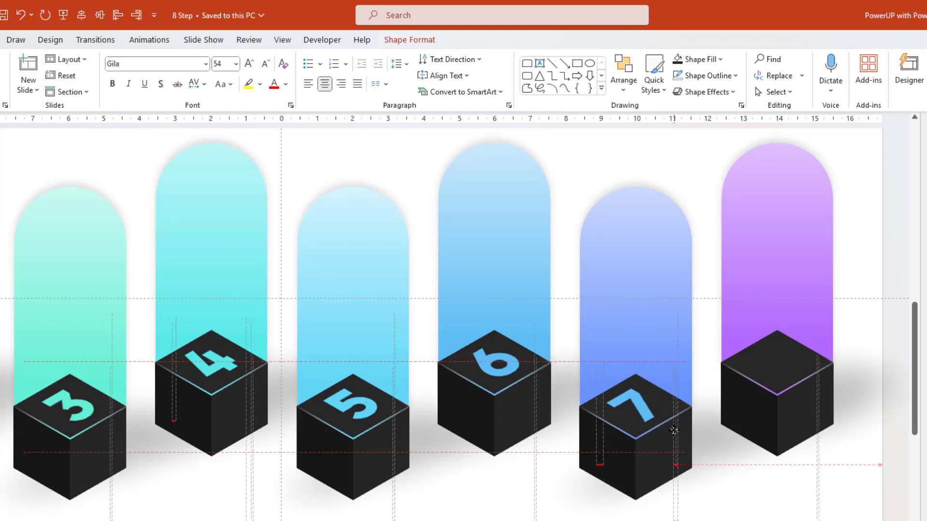
pyautogui.click(286, 84)
pyautogui.click(309, 275)
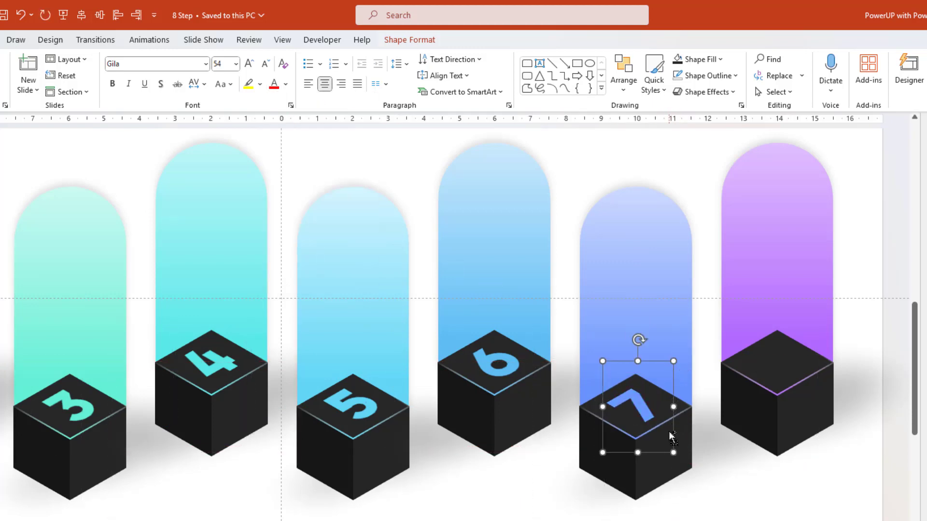
# Put an 8 on the last cube, coloured purple to match its column
pyautogui.moveTo(671, 437); pyautogui.dragTo(812, 402)
pyautogui.write('8')
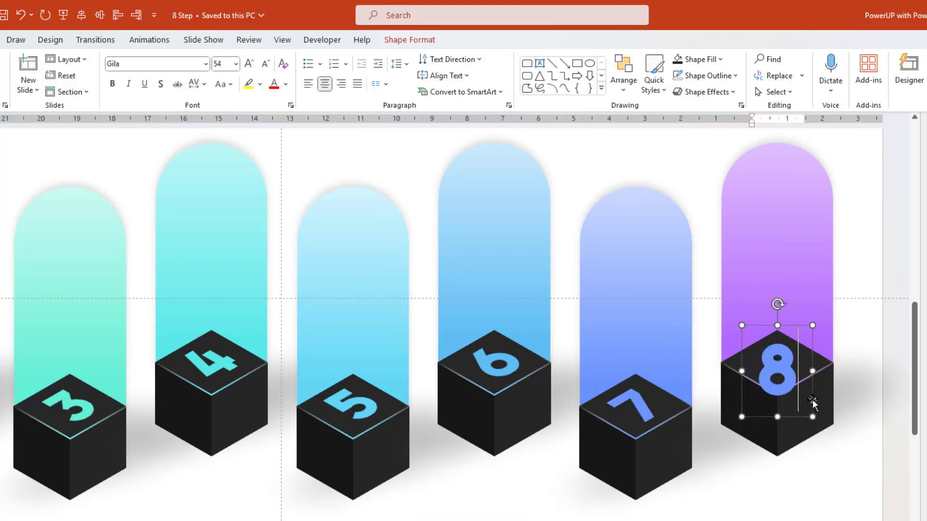
pyautogui.click(813, 401)
pyautogui.click(778, 362)
pyautogui.click(286, 84)
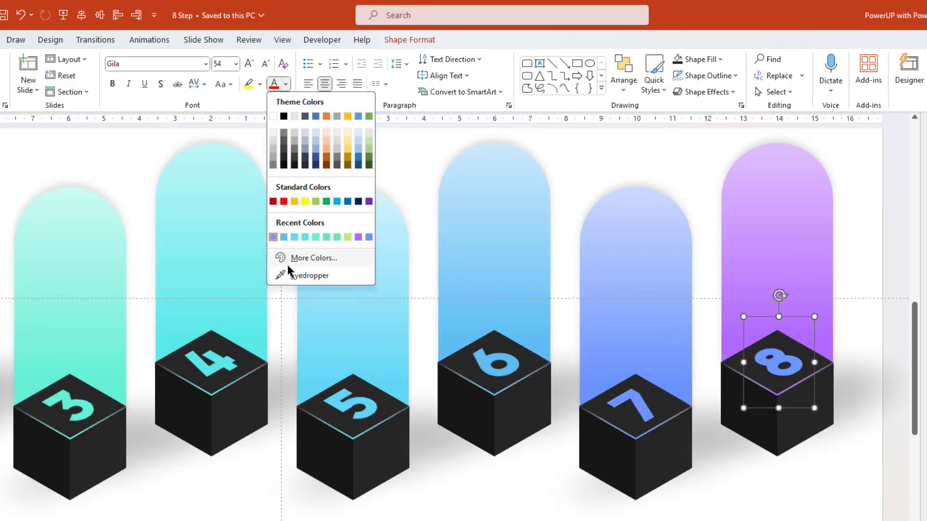
pyautogui.click(288, 276)
pyautogui.click(830, 334)
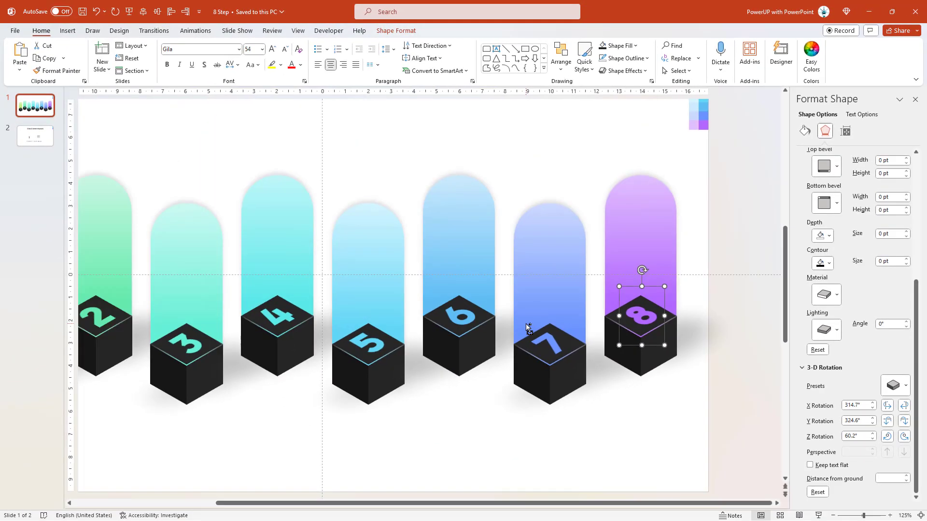
pyautogui.scroll(-2, 528, 327)
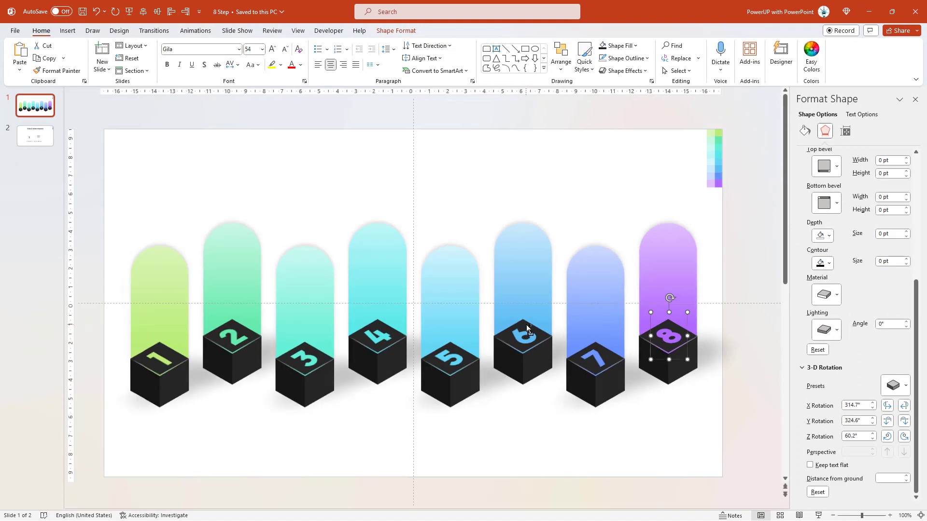
# Bring the HEADING and body text block from slide 2 onto column 1 of slide 1
pyautogui.click(93, 247)
pyautogui.click(46, 140)
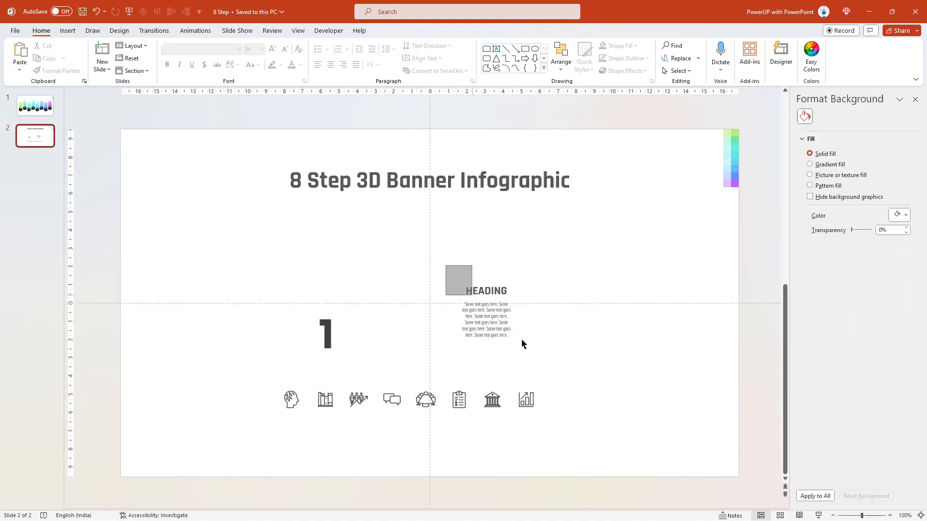
pyautogui.moveTo(522, 344); pyautogui.dragTo(549, 365)
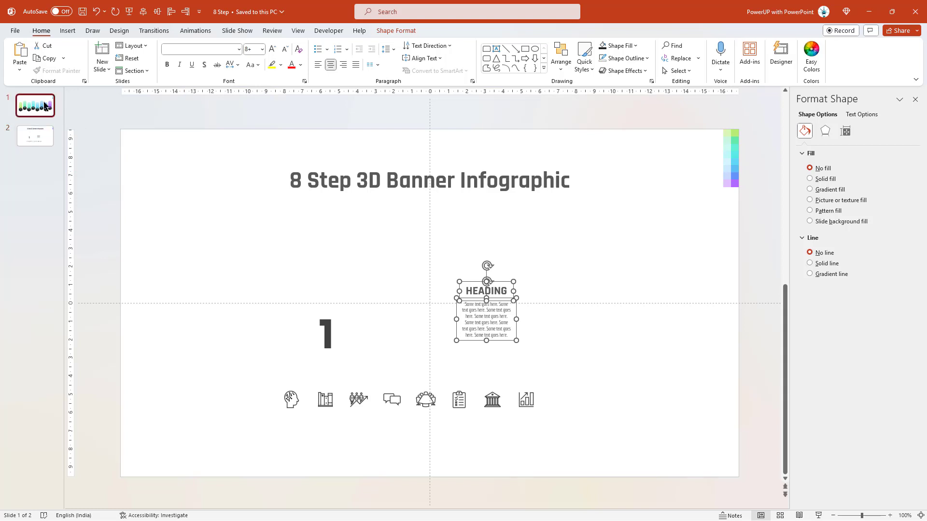
pyautogui.hotkey('ctrl', 'v')
pyautogui.moveTo(490, 340)
pyautogui.mouseDown()
pyautogui.moveTo(180, 338)
pyautogui.moveTo(616, 337)
pyautogui.moveTo(251, 316)
pyautogui.moveTo(681, 307)
pyautogui.mouseUp()
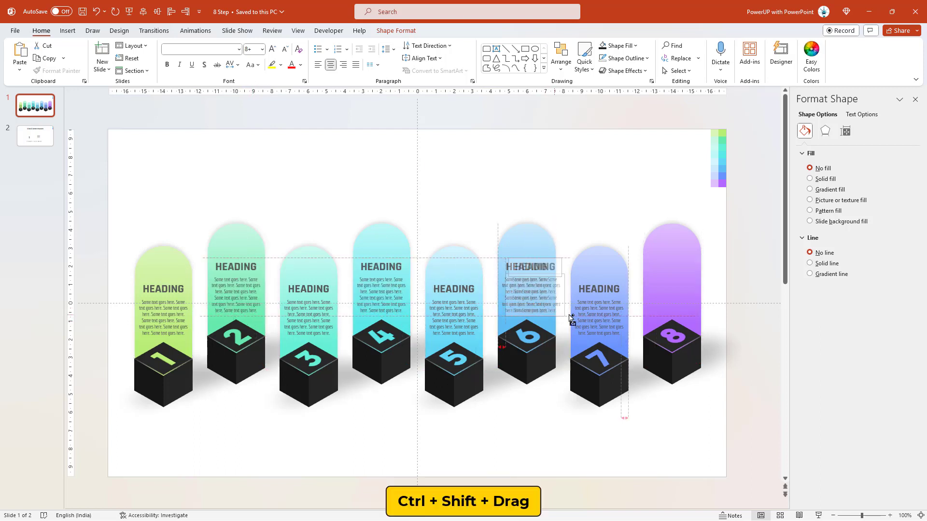
# Copy the eight icons from slide 2 and place the brain, bank and chart icons on columns 1, 7 and 8
pyautogui.press('pagedown')
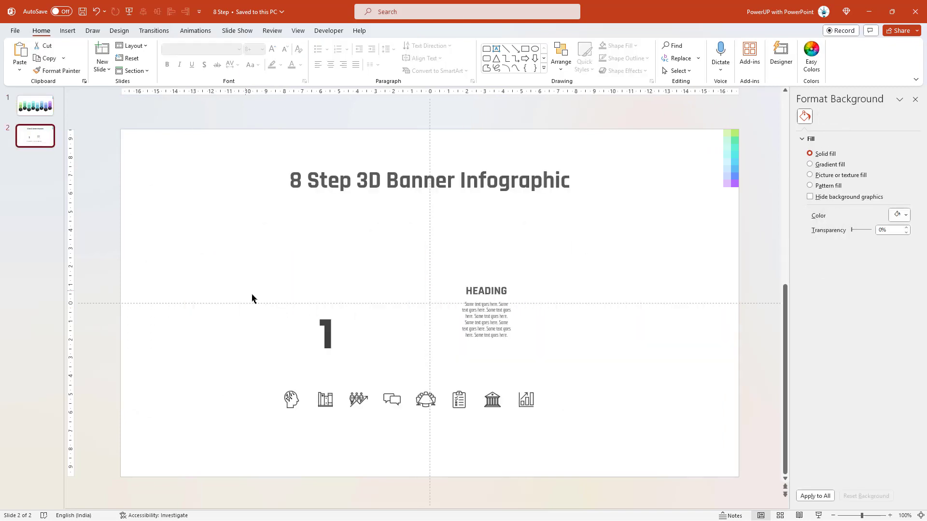
pyautogui.moveTo(249, 370); pyautogui.dragTo(573, 431)
pyautogui.hotkey('ctrl', 'c')
pyautogui.press('pageup')
pyautogui.hotkey('ctrl', 'v')
pyautogui.moveTo(424, 260); pyautogui.dragTo(421, 176)
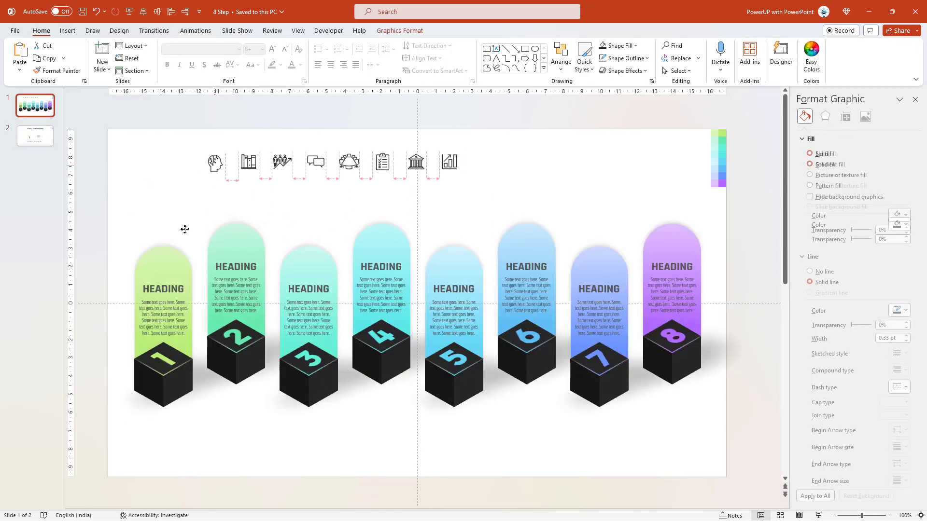
pyautogui.moveTo(214, 162); pyautogui.dragTo(163, 262)
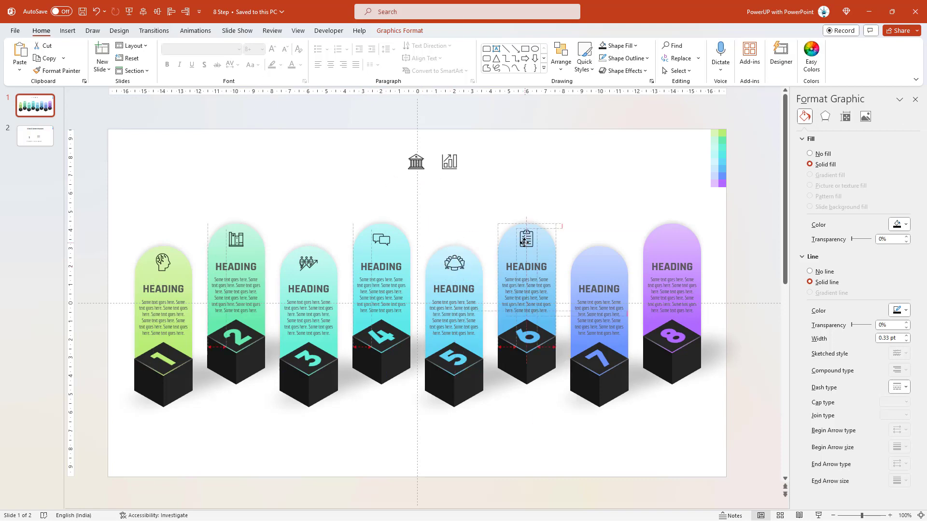
pyautogui.moveTo(593, 262); pyautogui.dragTo(600, 261)
pyautogui.moveTo(449, 162); pyautogui.dragTo(672, 238)
pyautogui.click(694, 114)
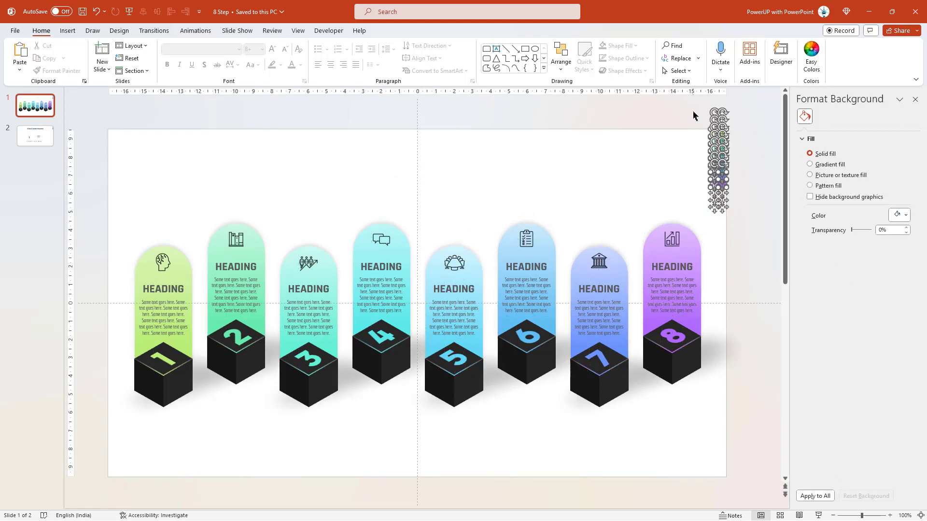
pyautogui.press('Delete')
# Copy the '8 Step 3D Banner Infographic' title from slide 2 onto slide 1
pyautogui.click(39, 140)
pyautogui.click(420, 178)
pyautogui.hotkey('ctrl', 'c')
pyautogui.press('pageup')
pyautogui.hotkey('ctrl', 'v')
pyautogui.click(466, 145)
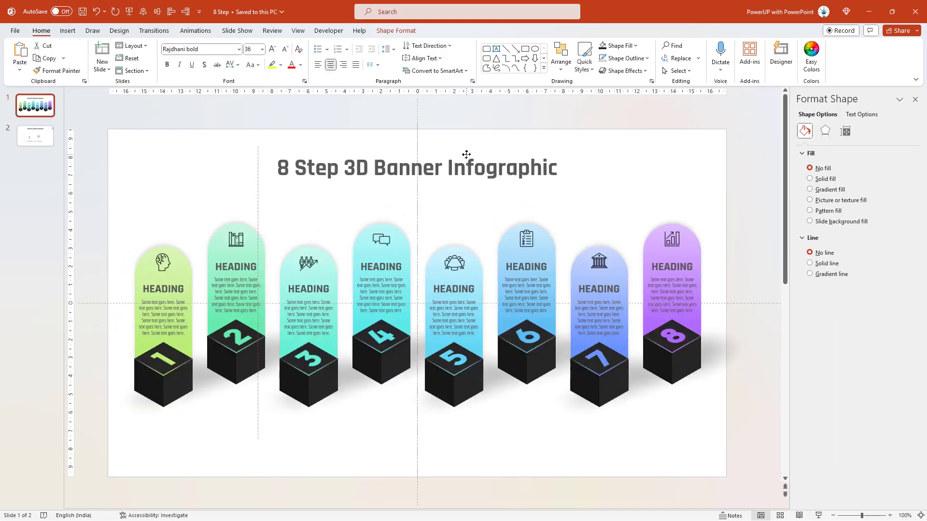
pyautogui.press('F5')
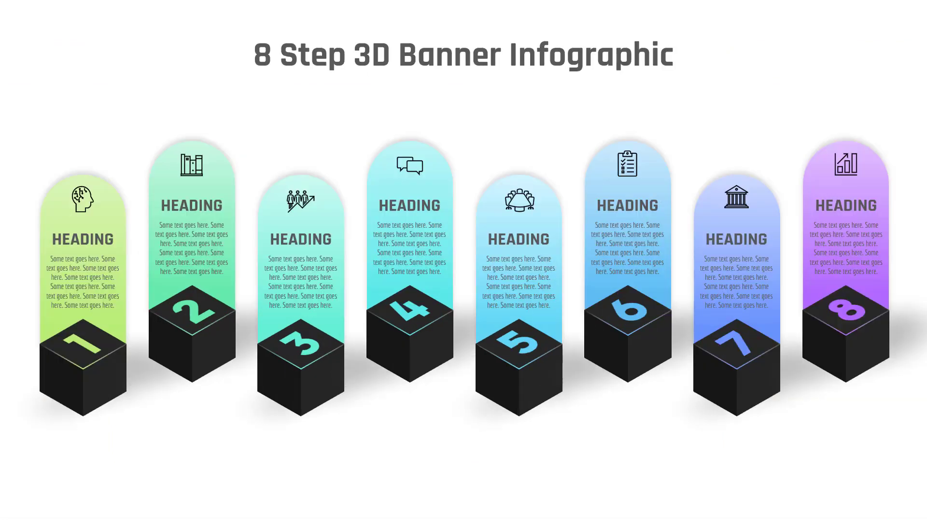
pyautogui.press('Escape')
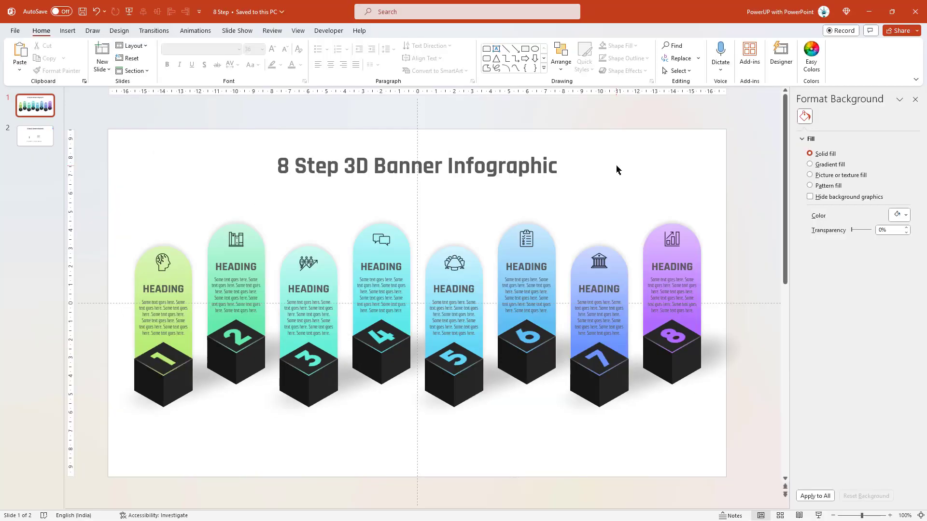